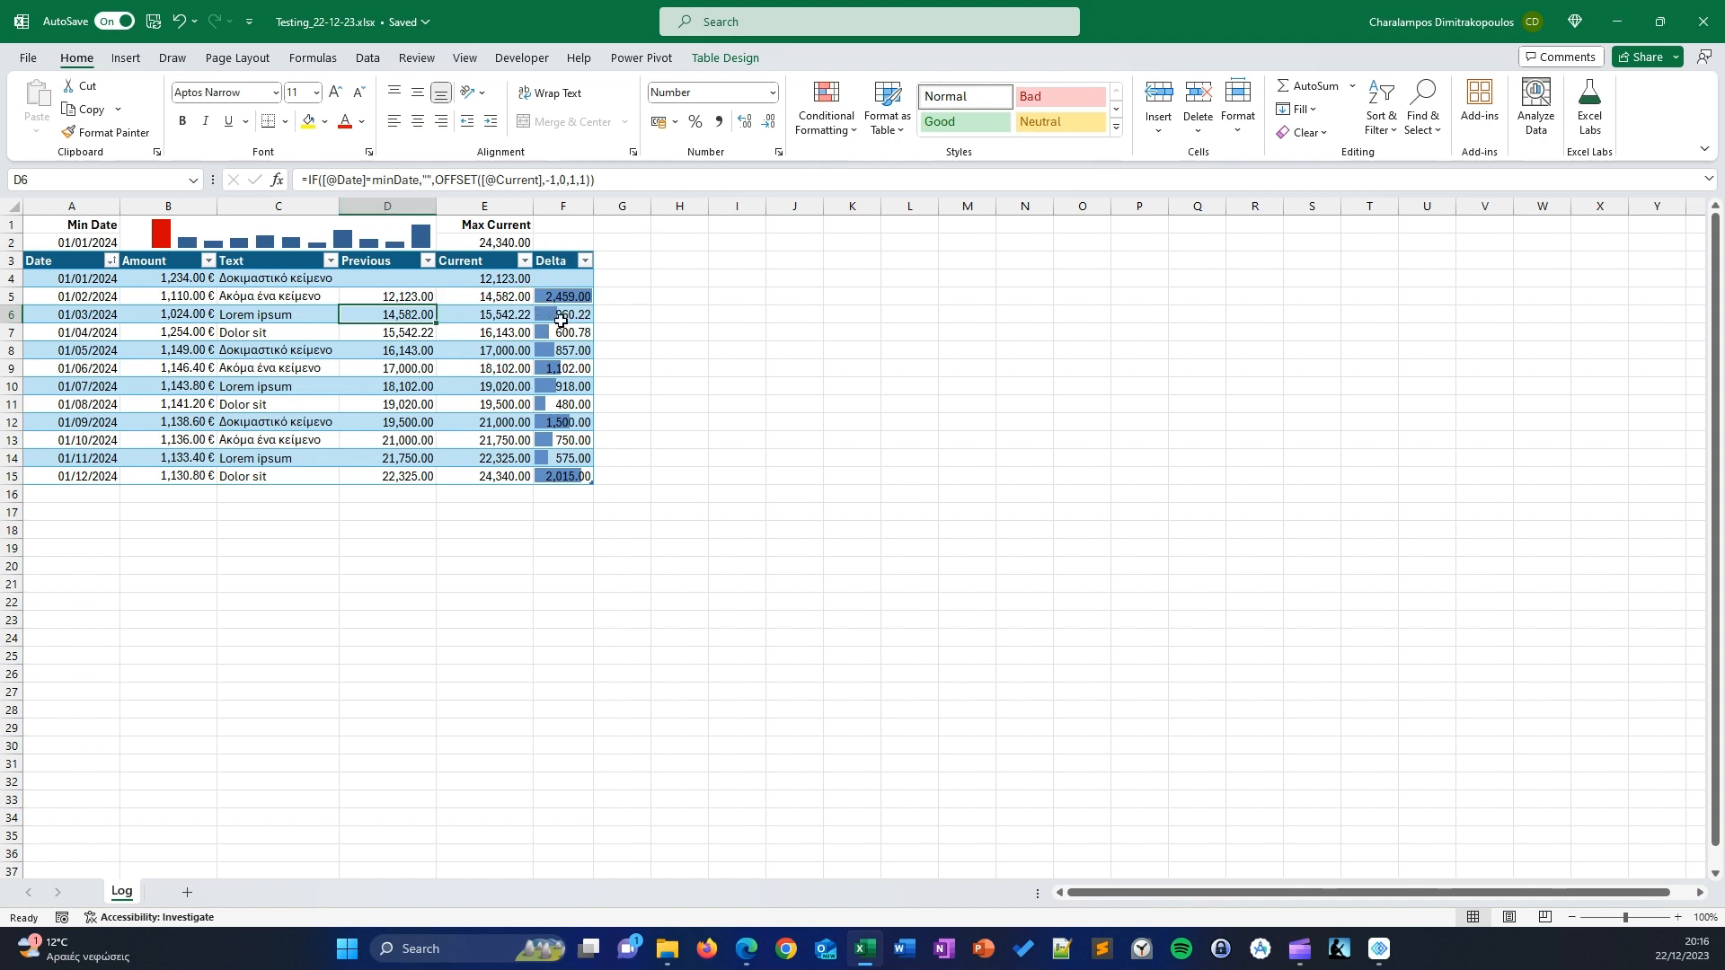
# - Examine the extent of the log table and the formula behind the Previous column in D5
pyautogui.moveTo(491, 314); pyautogui.dragTo(492, 301)
pyautogui.click(394, 316)
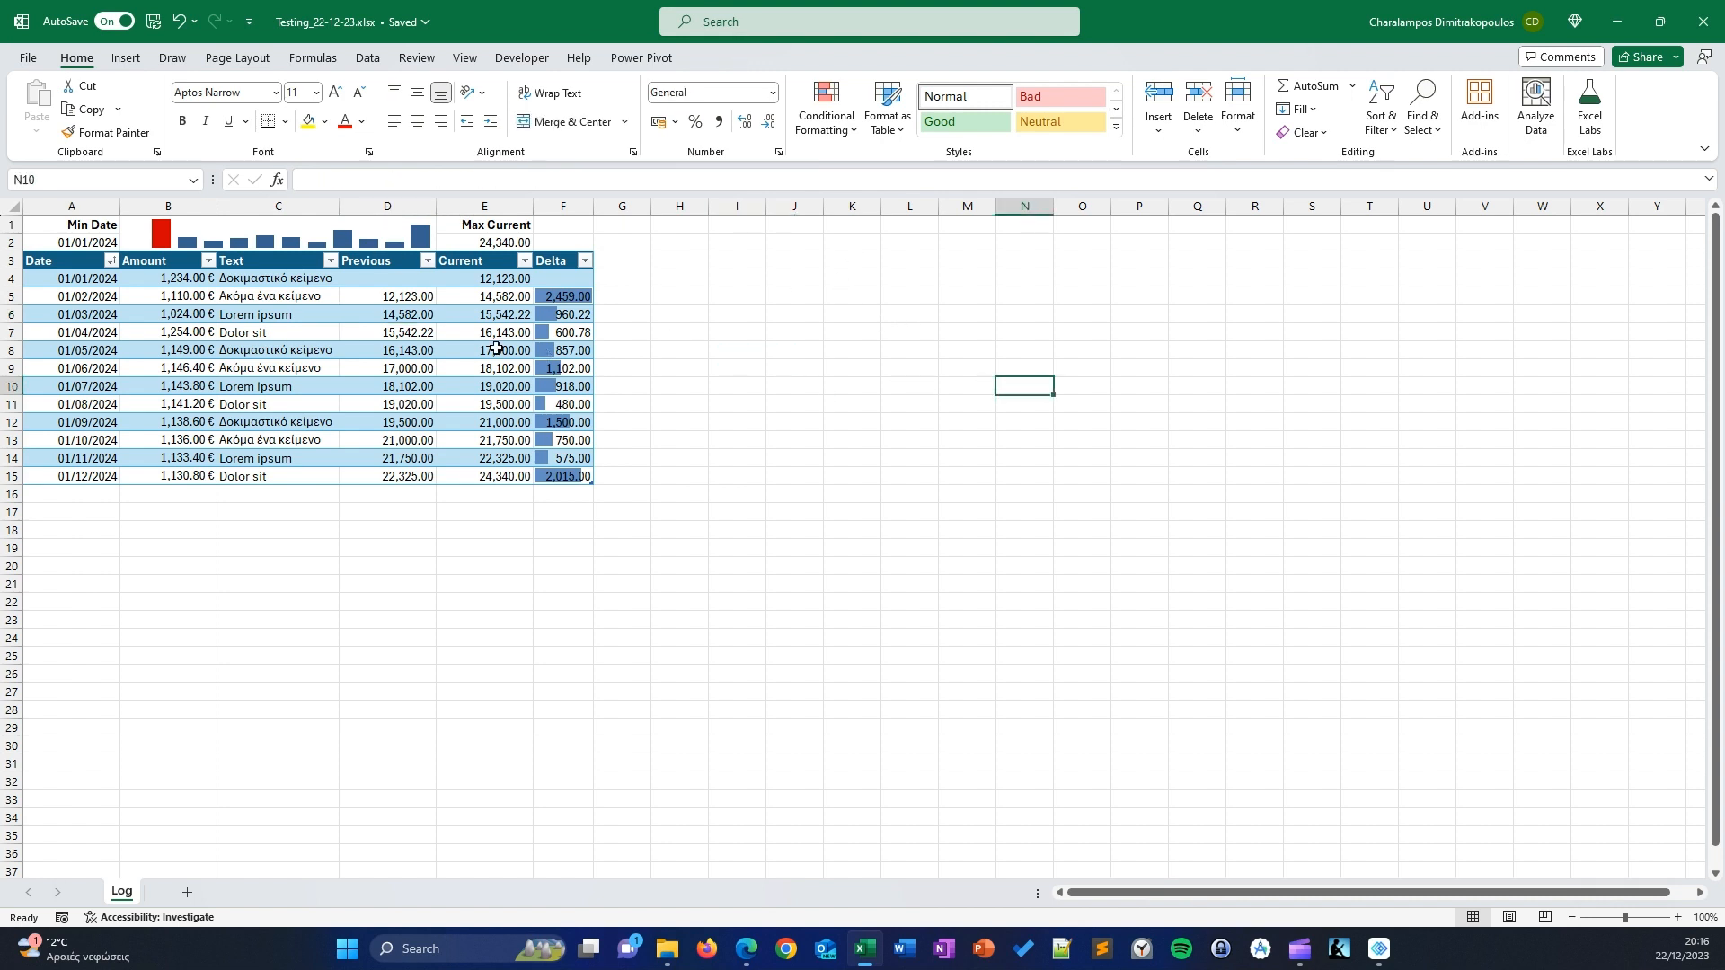
pyautogui.click(62, 280)
pyautogui.hotkey('ctrl', 'a')
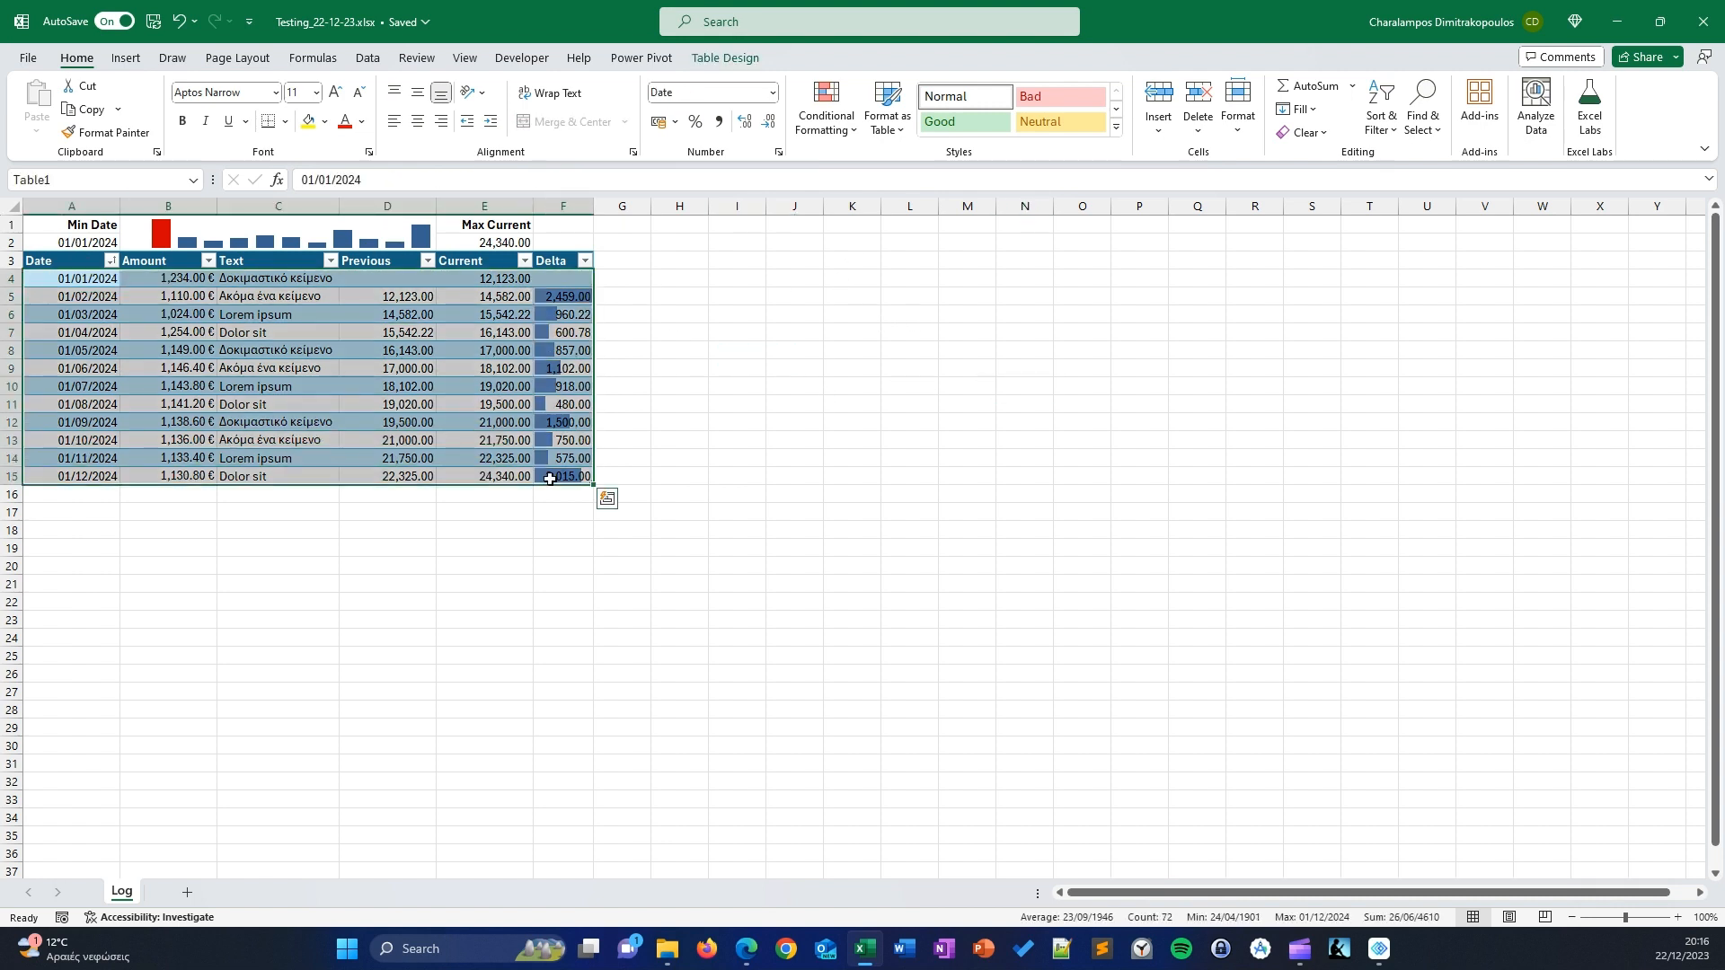
pyautogui.click(907, 438)
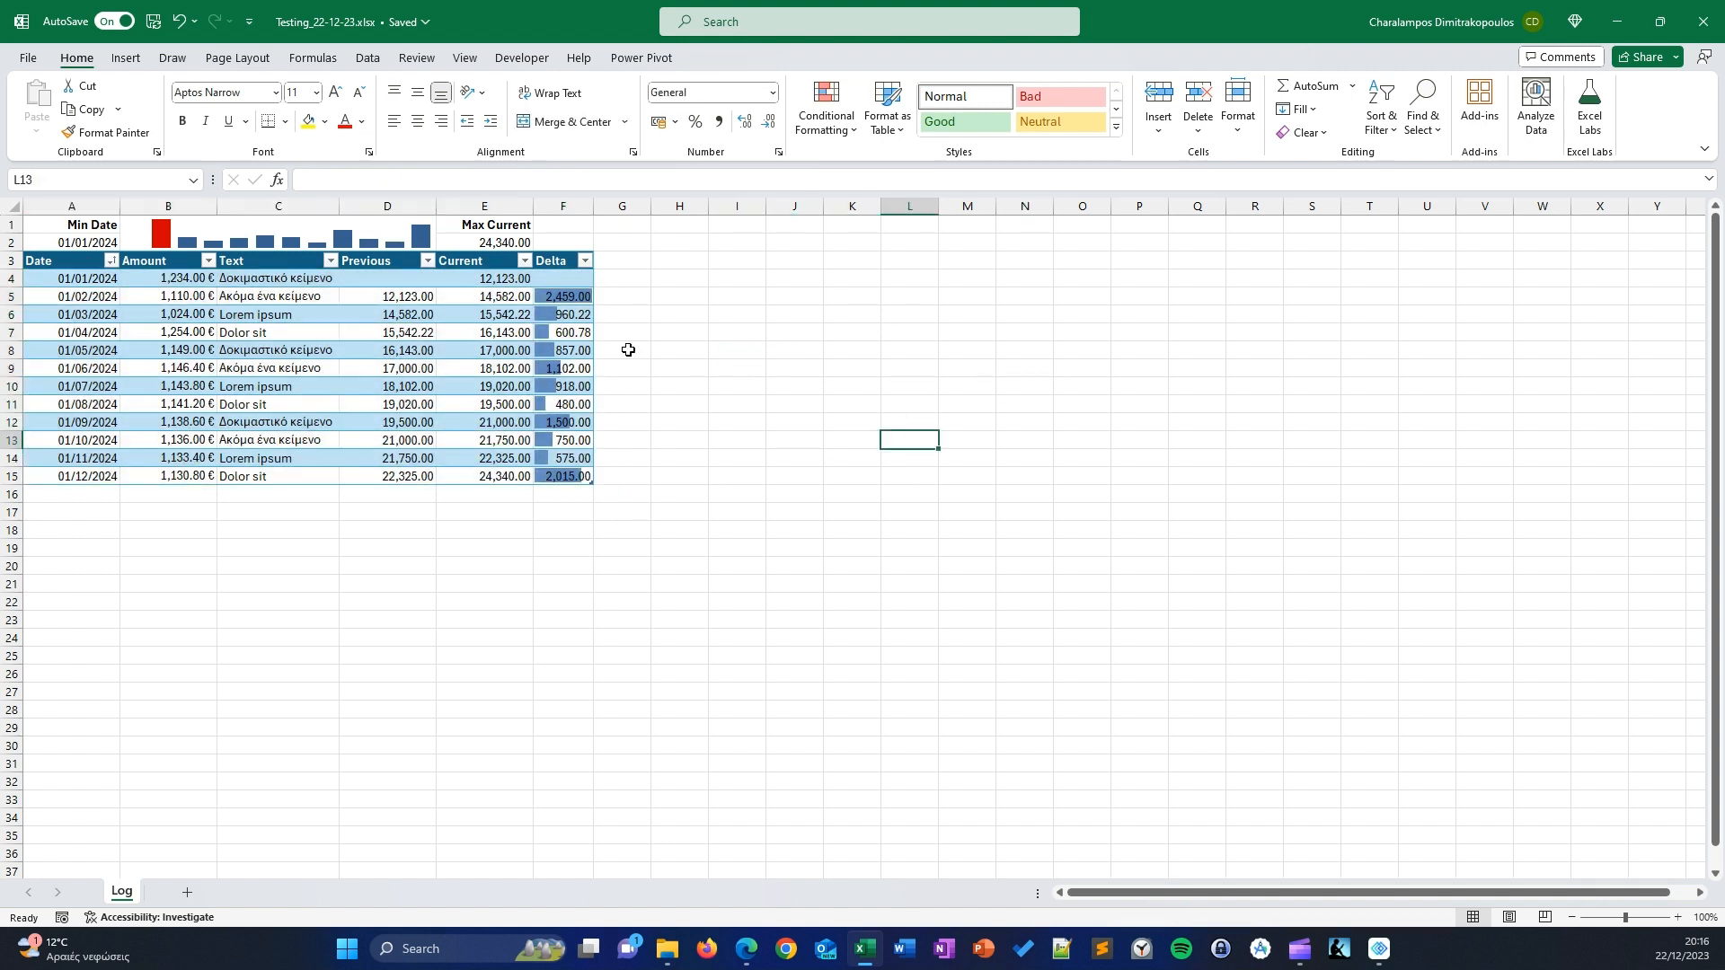
pyautogui.click(383, 297)
pyautogui.click(579, 181)
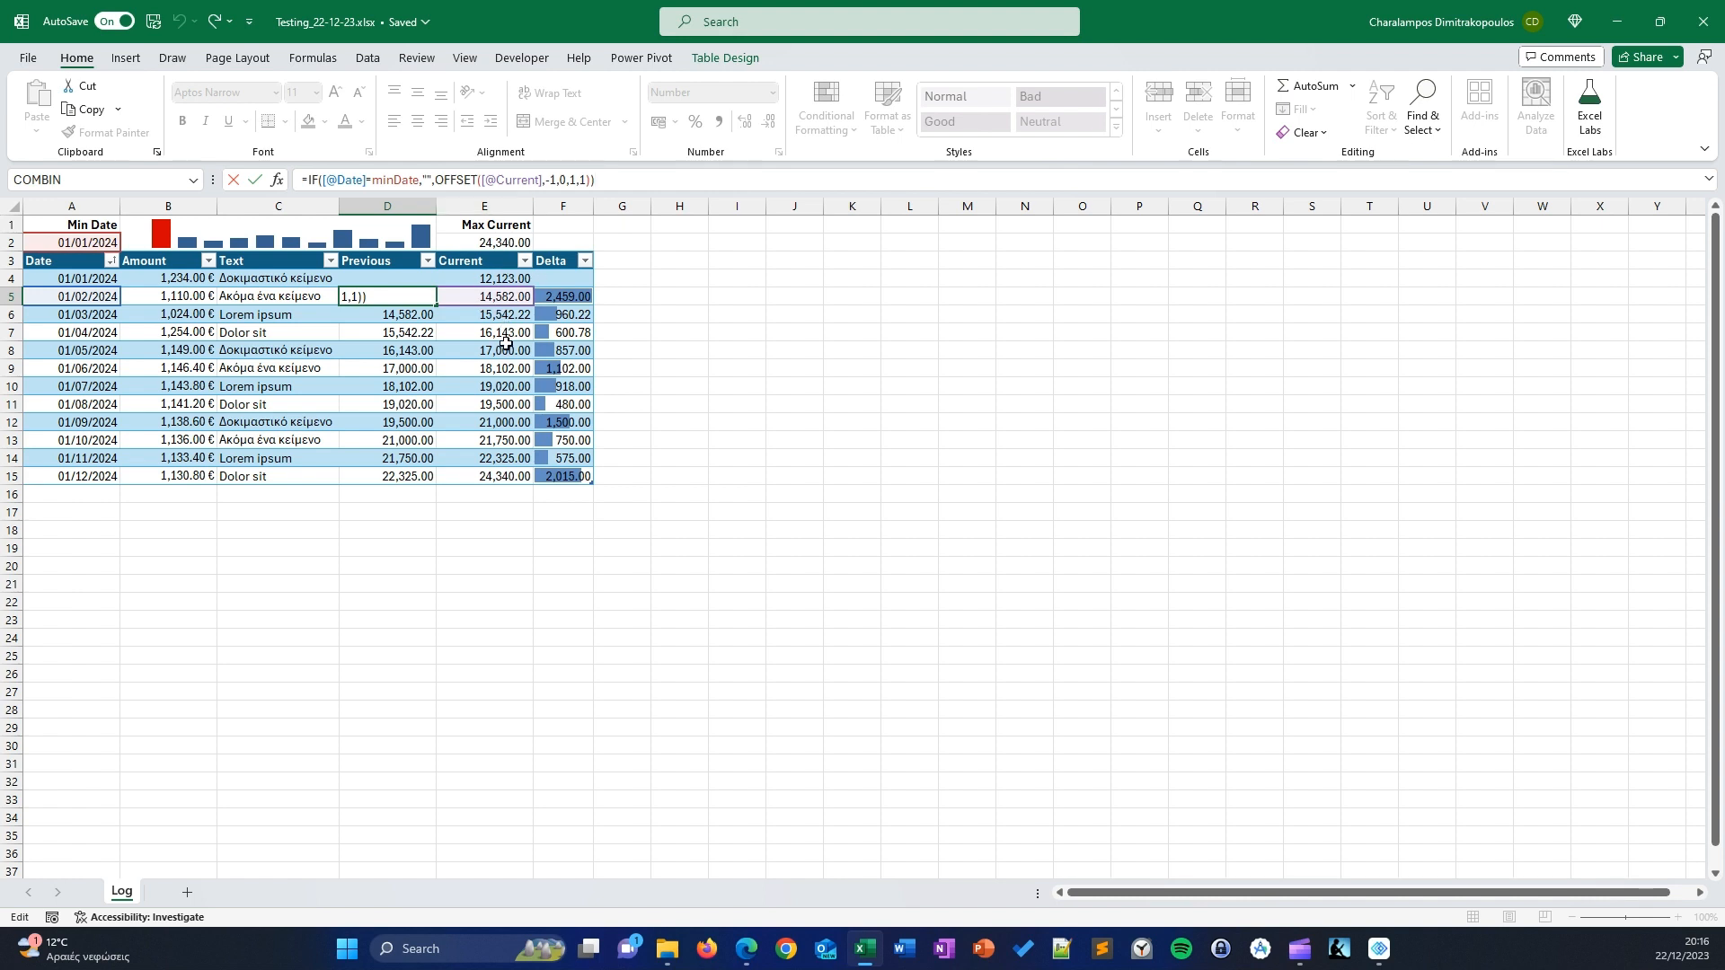
pyautogui.hotkey('ctrl', 'Return')
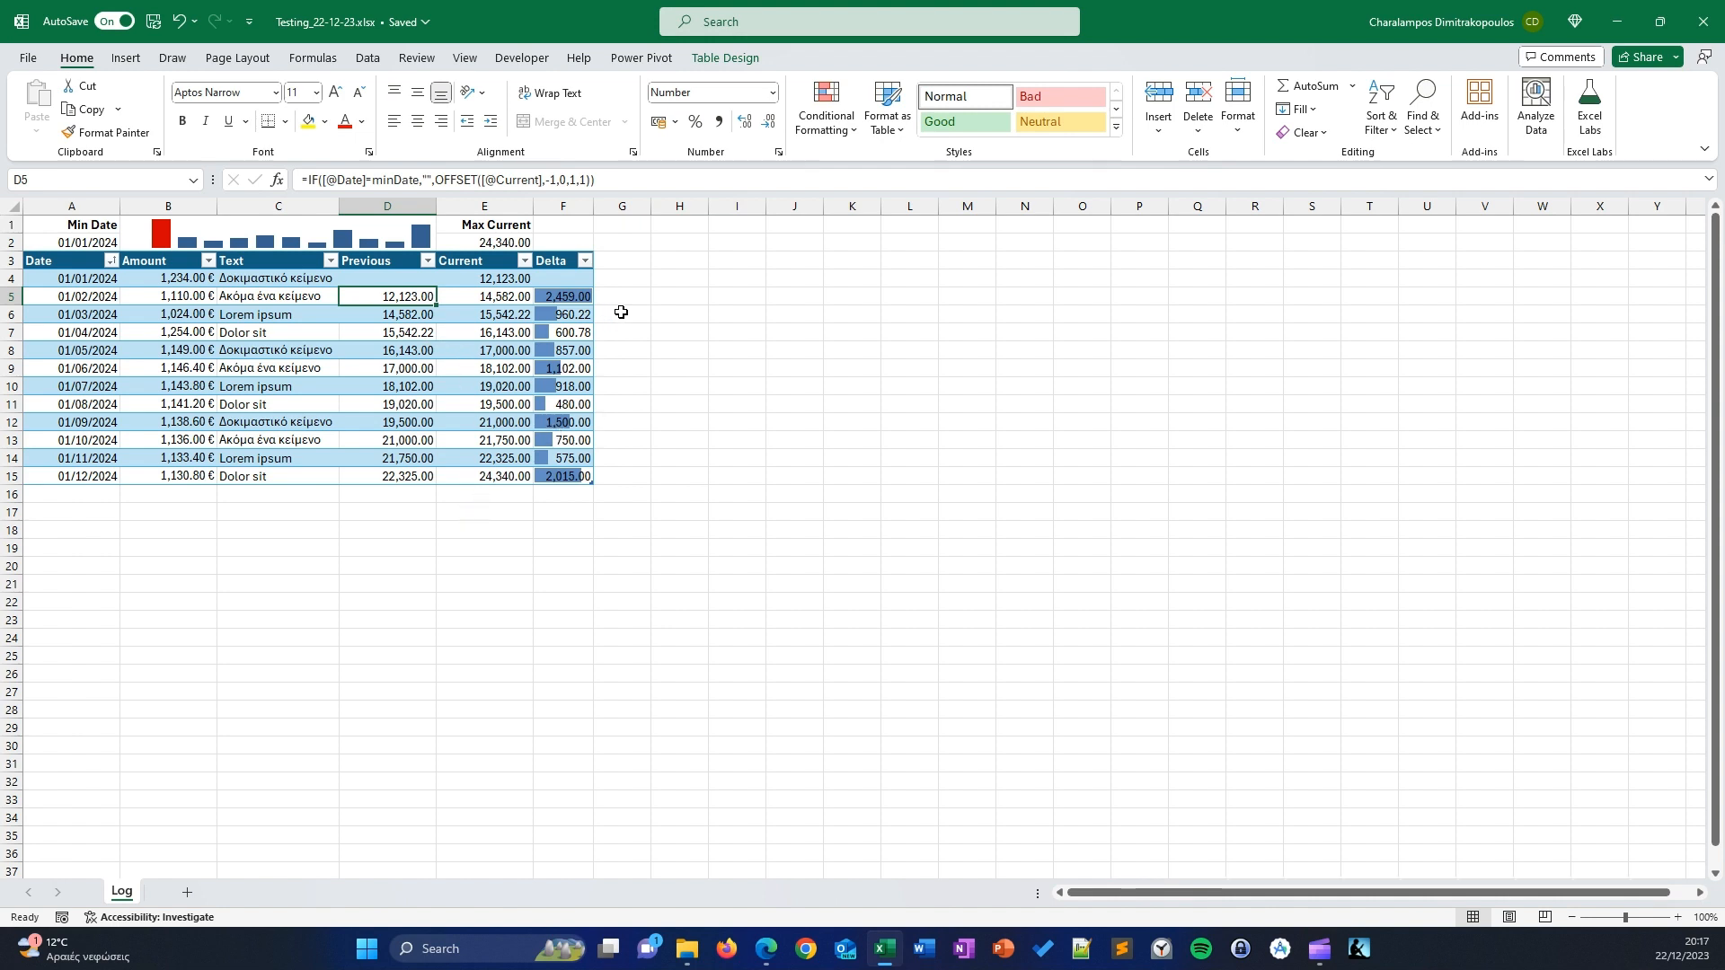
# - Add a column headed "new" to the table directly after Delta, in G3
pyautogui.click(630, 259)
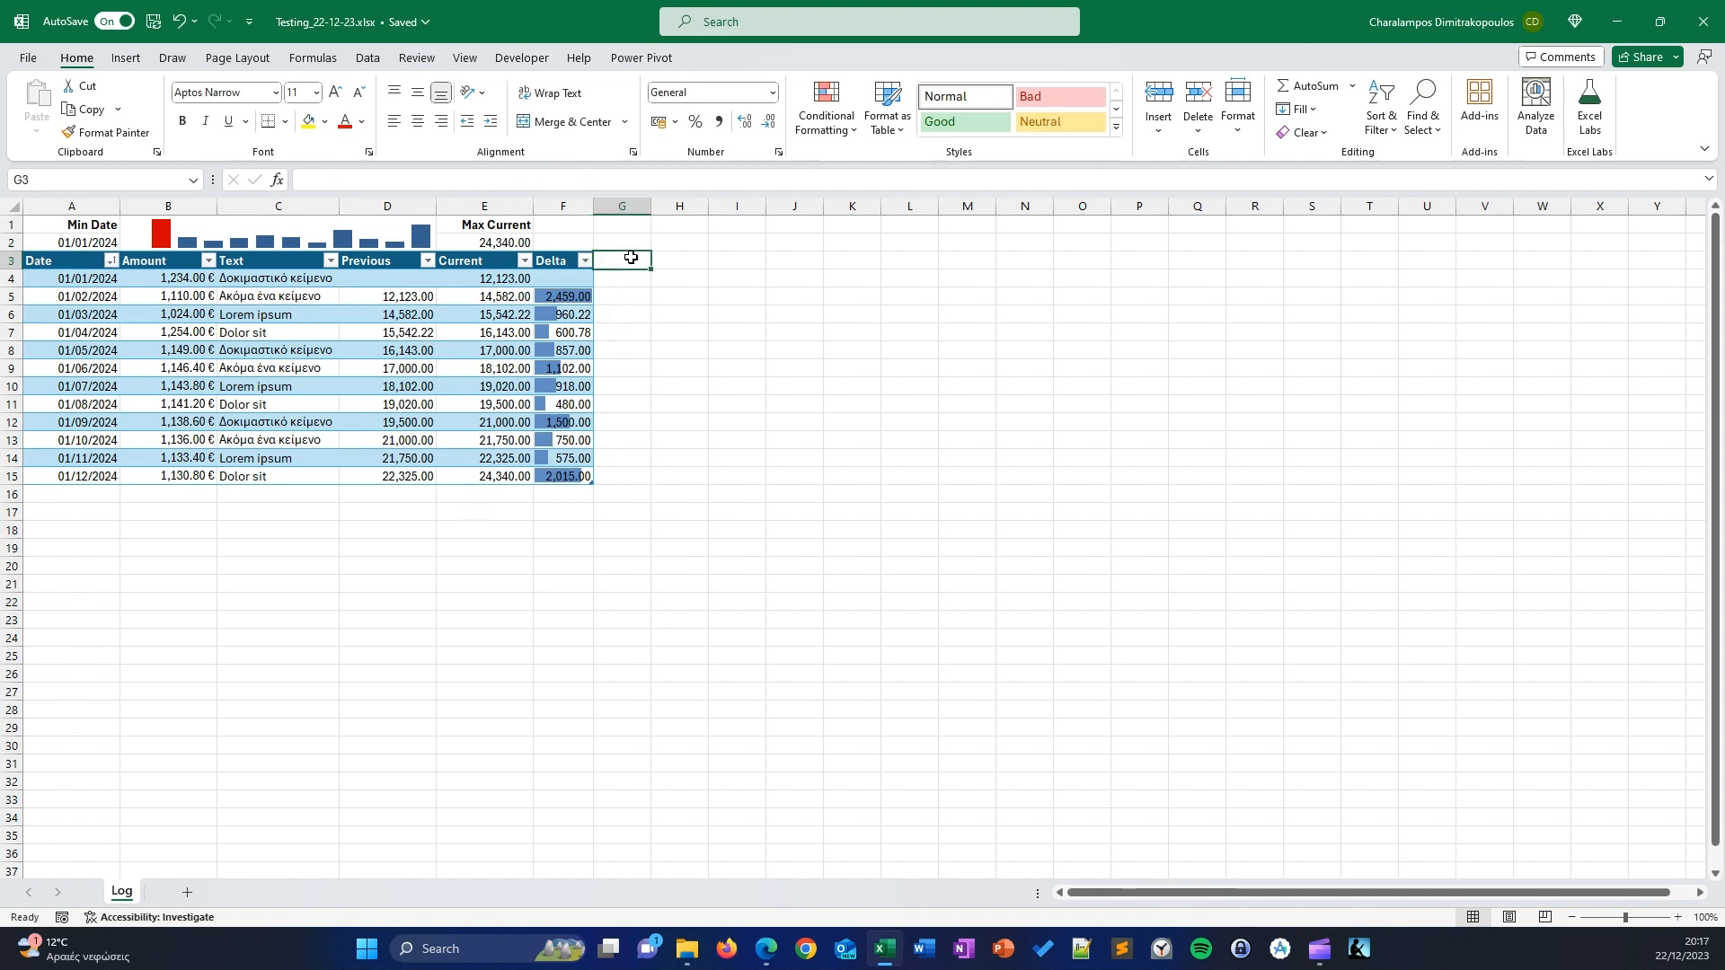
pyautogui.write('new')
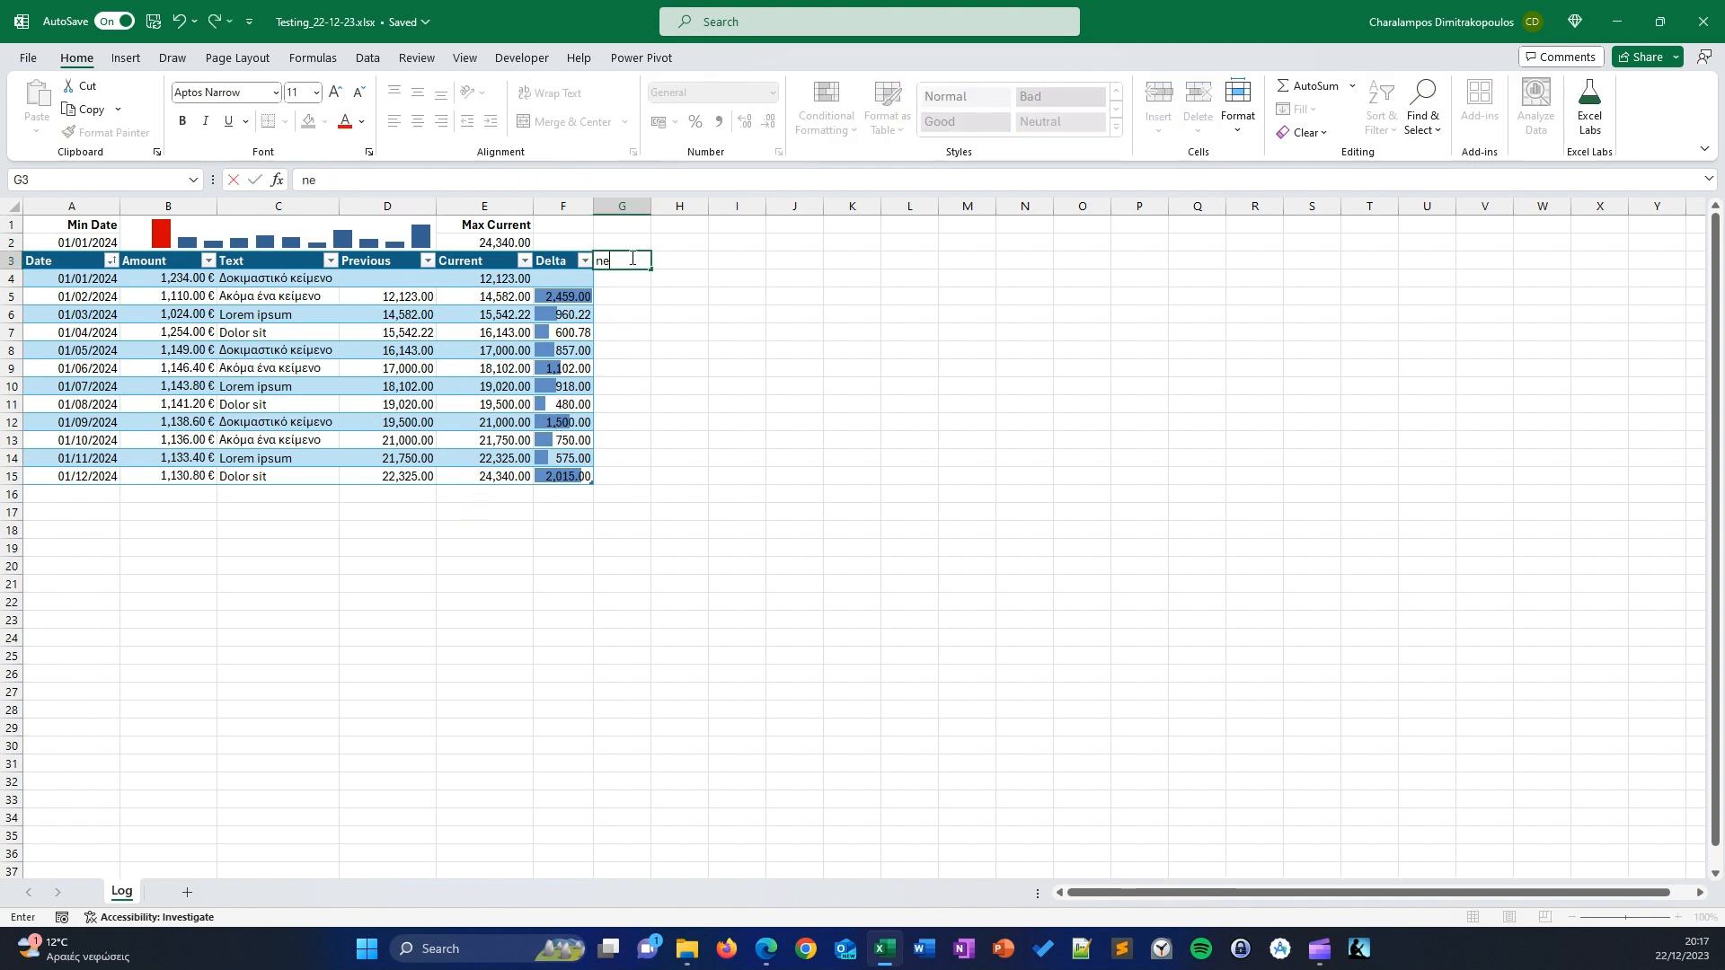
pyautogui.press('Return')
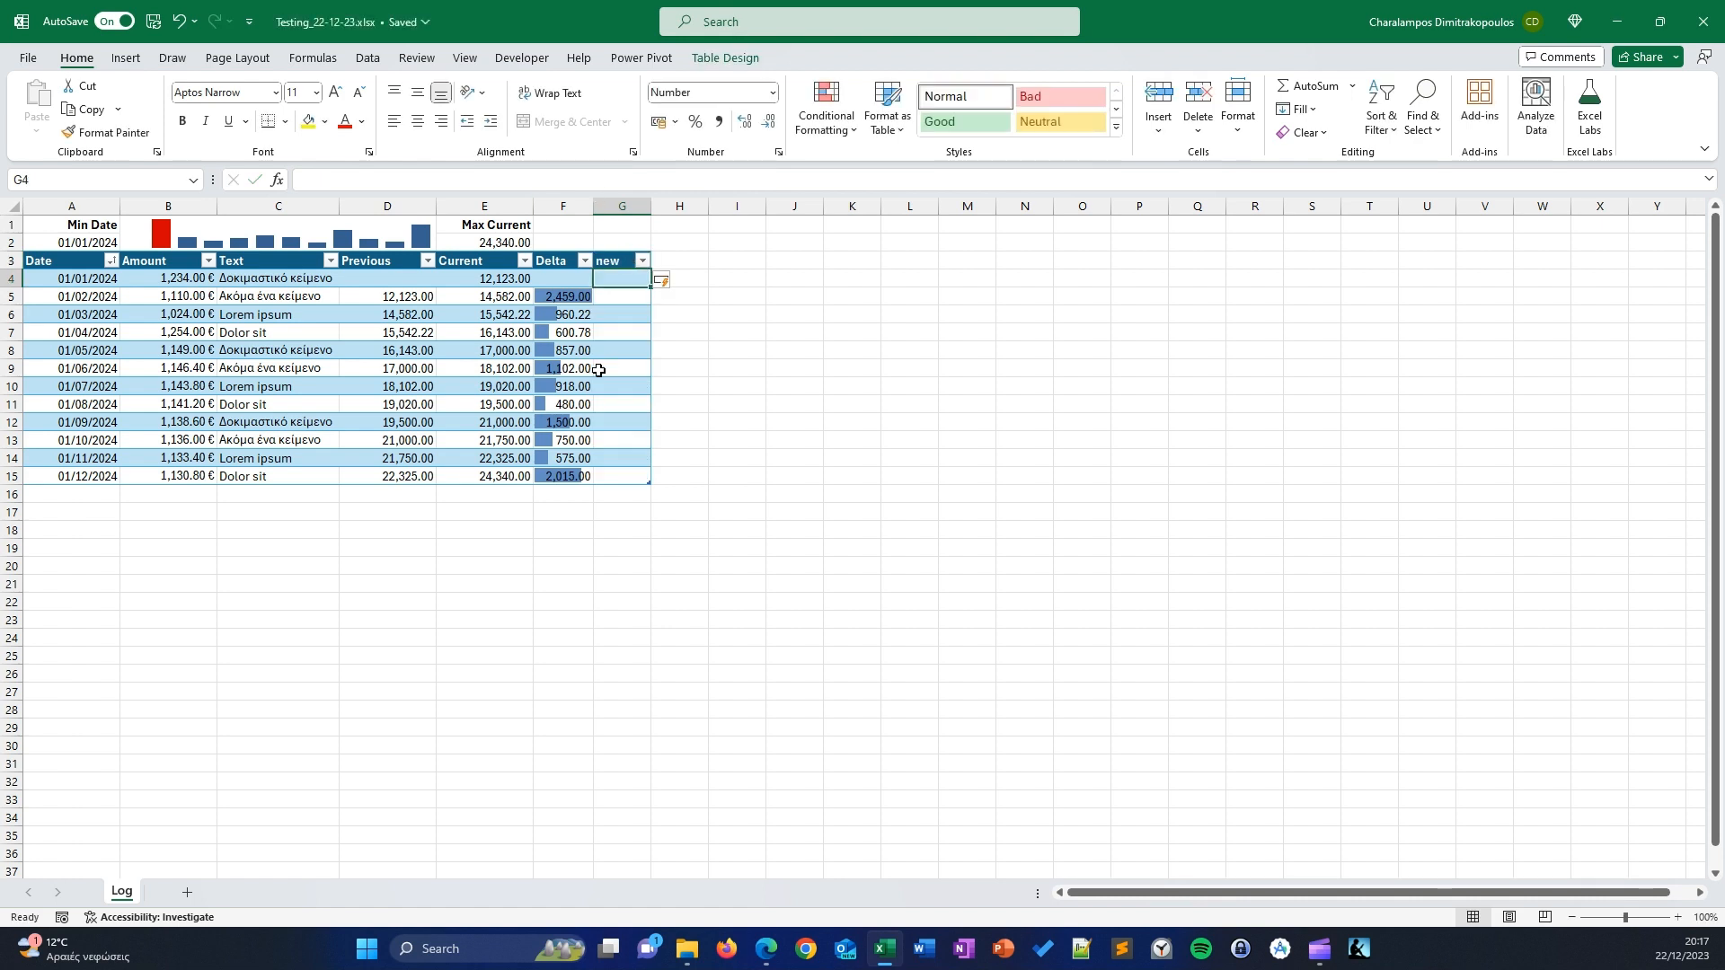
# - Try a formula in G5 referencing the same row's Text to Previous cells, and discard it
pyautogui.click(624, 296)
pyautogui.write('=')
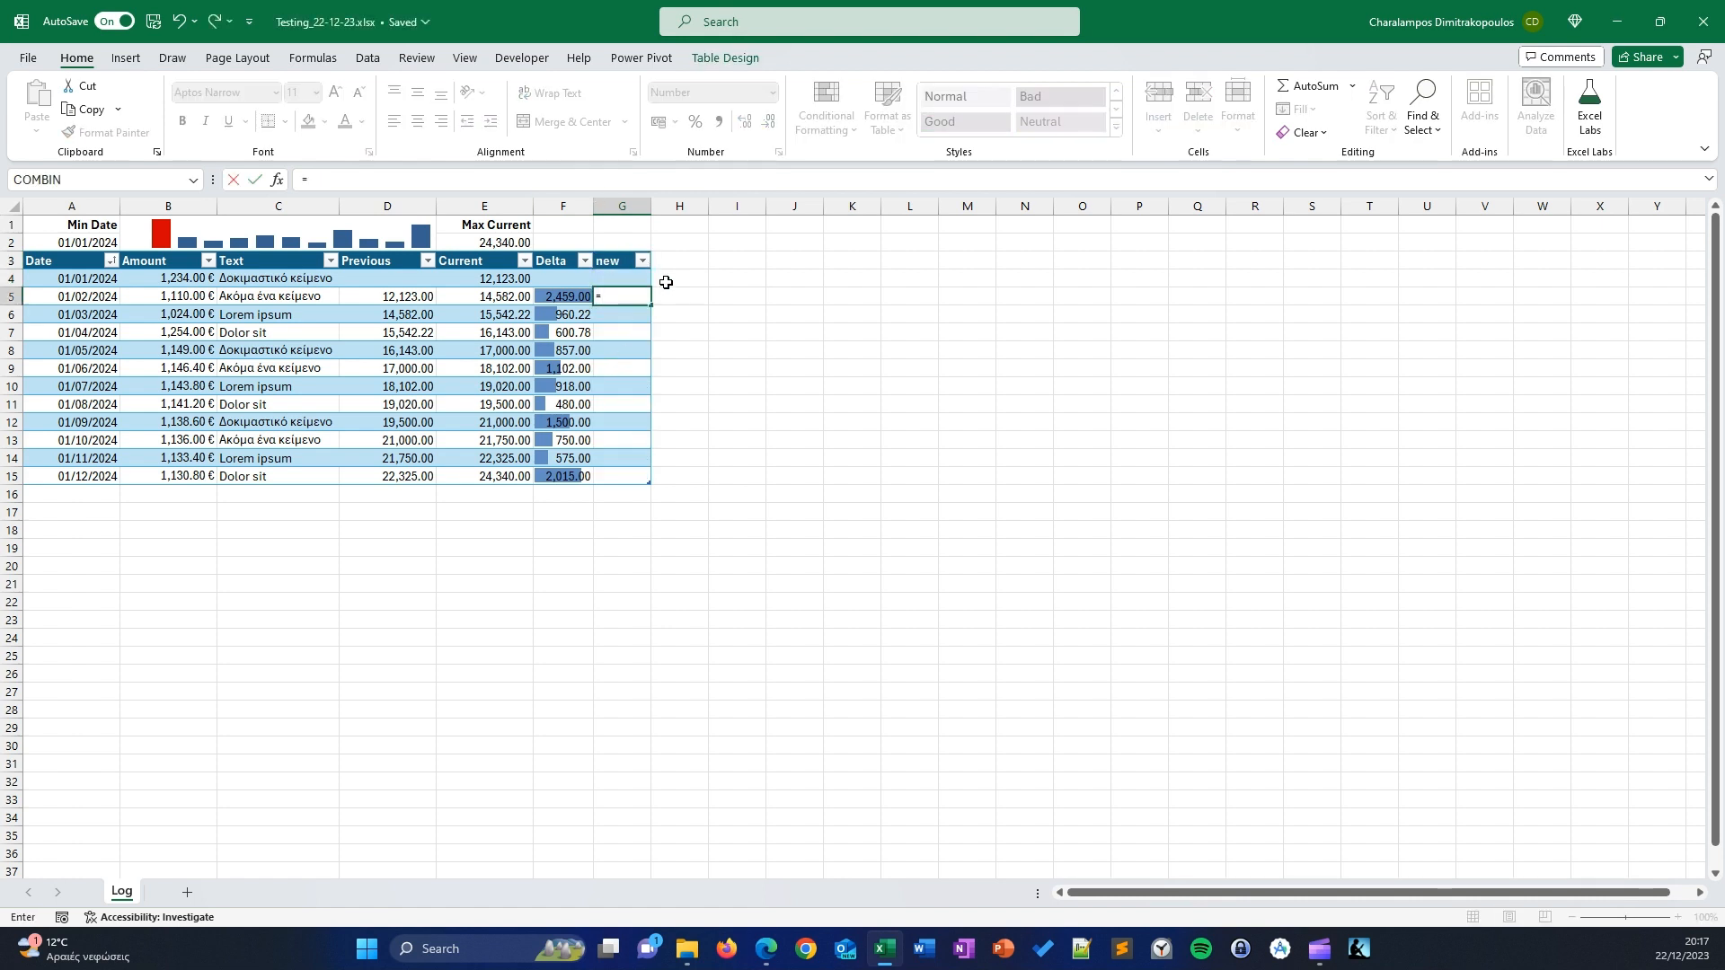
pyautogui.click(411, 299)
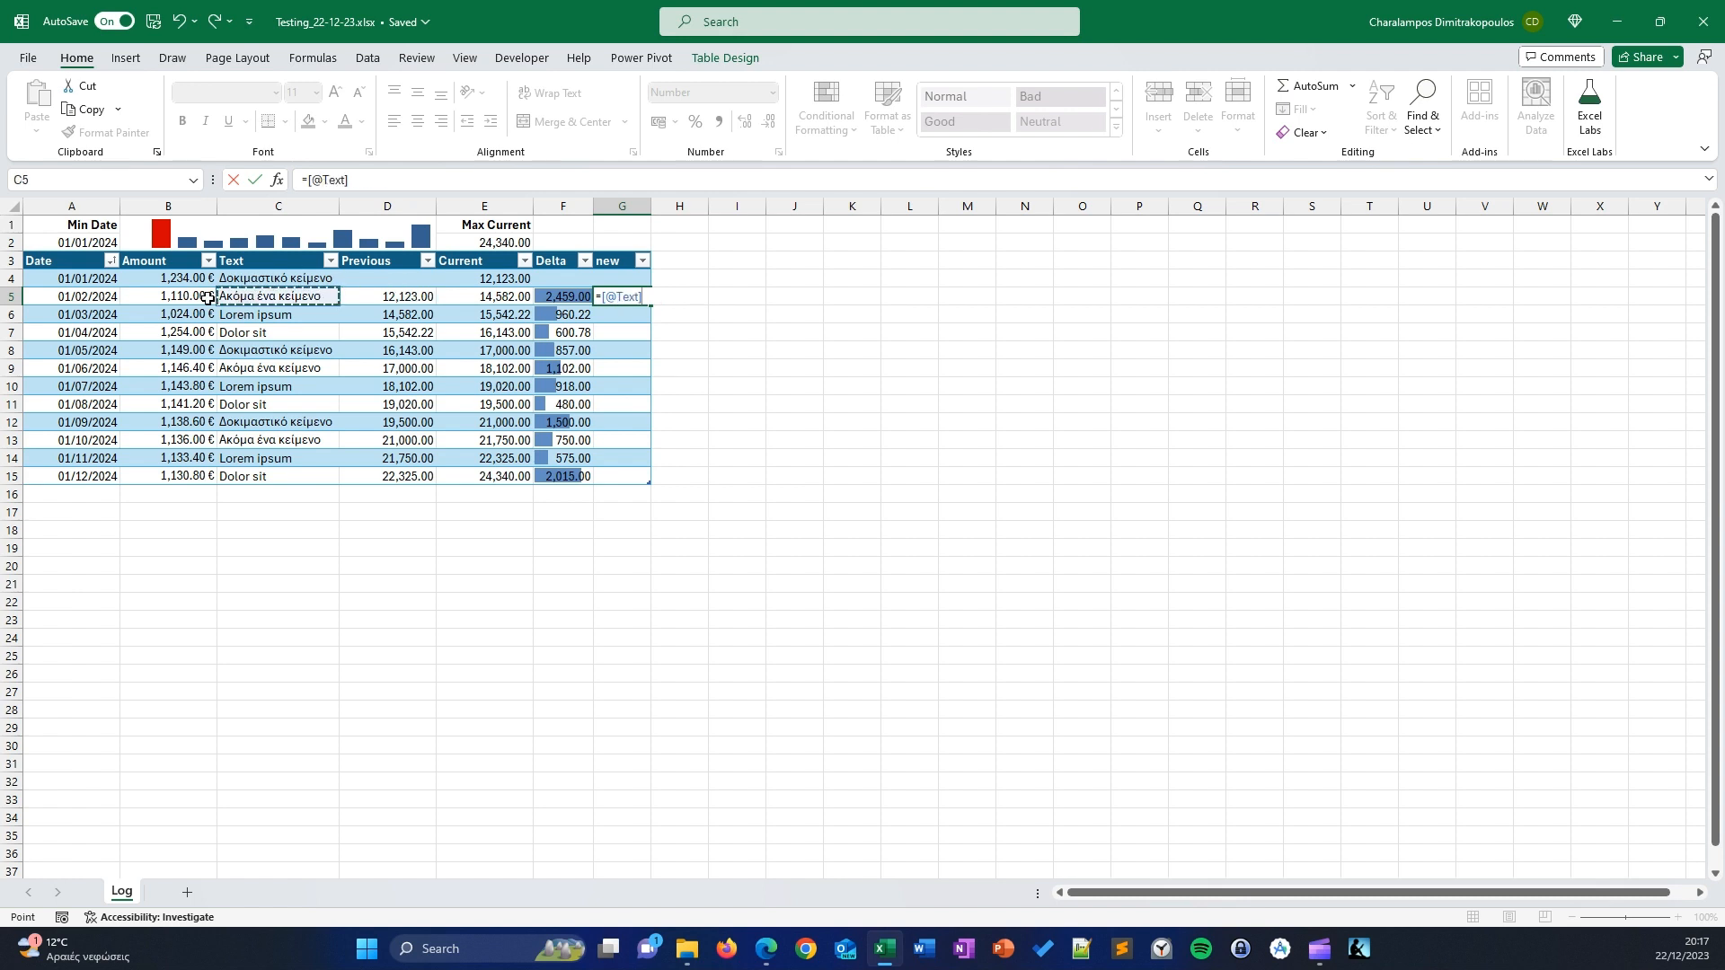
pyautogui.click(159, 297)
pyautogui.moveTo(253, 294); pyautogui.dragTo(427, 301)
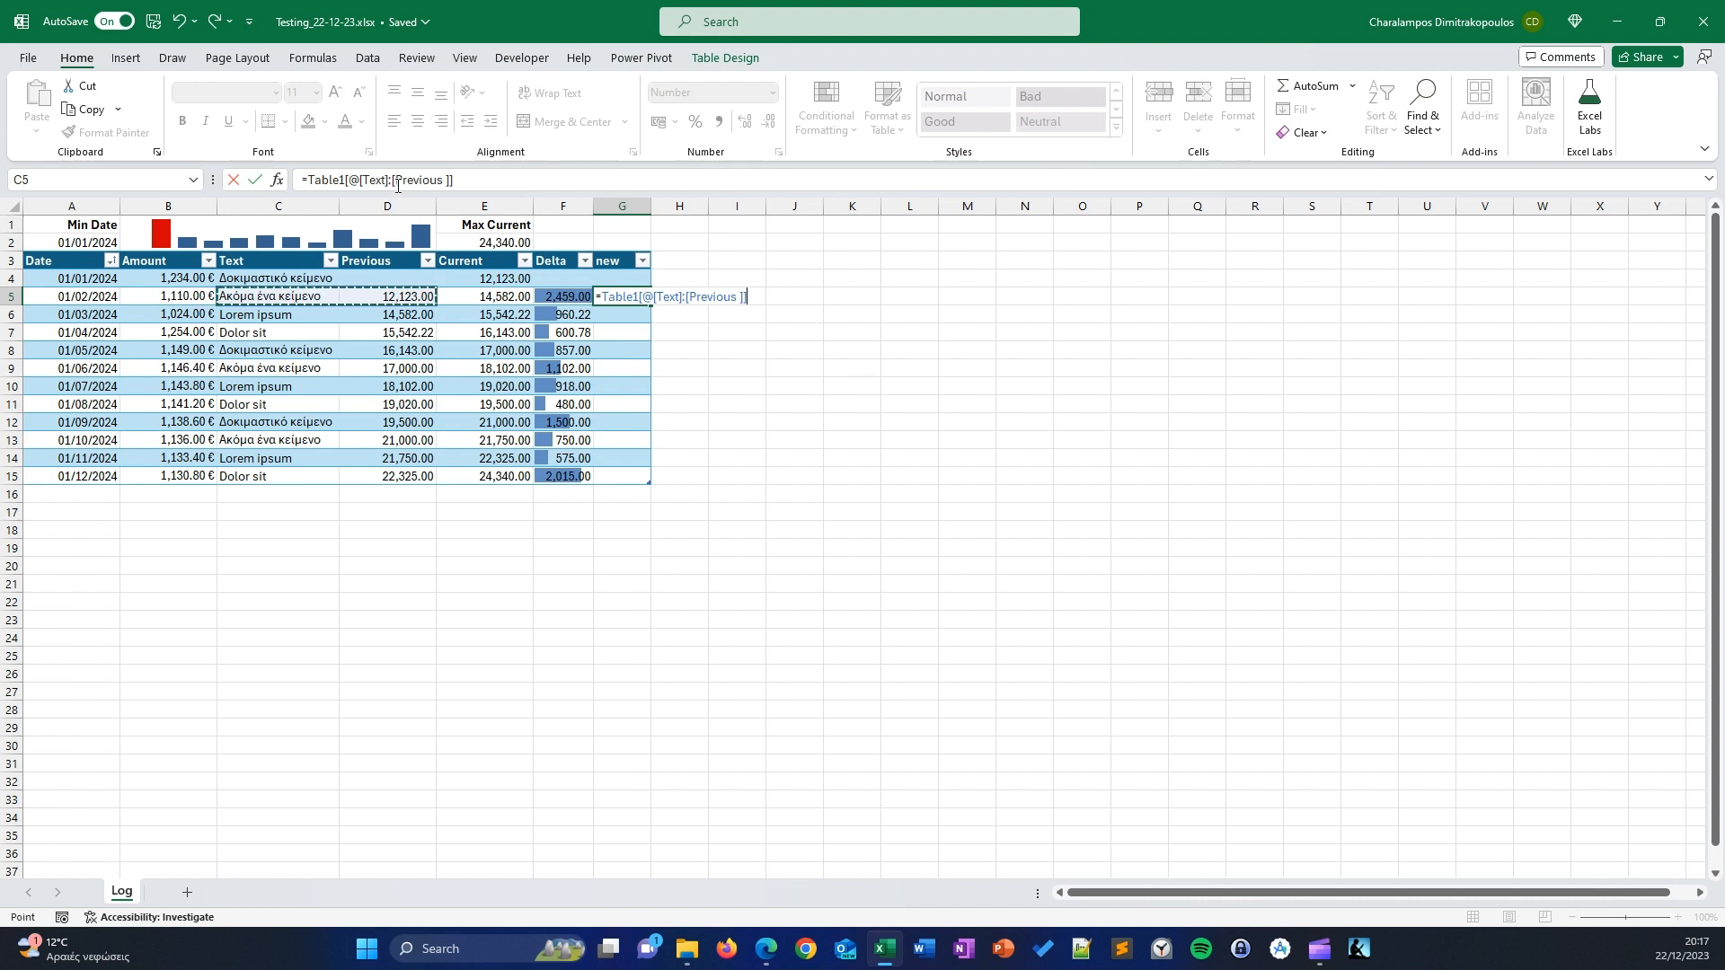
pyautogui.moveTo(454, 180); pyautogui.dragTo(307, 177)
pyautogui.press('BackSpace')
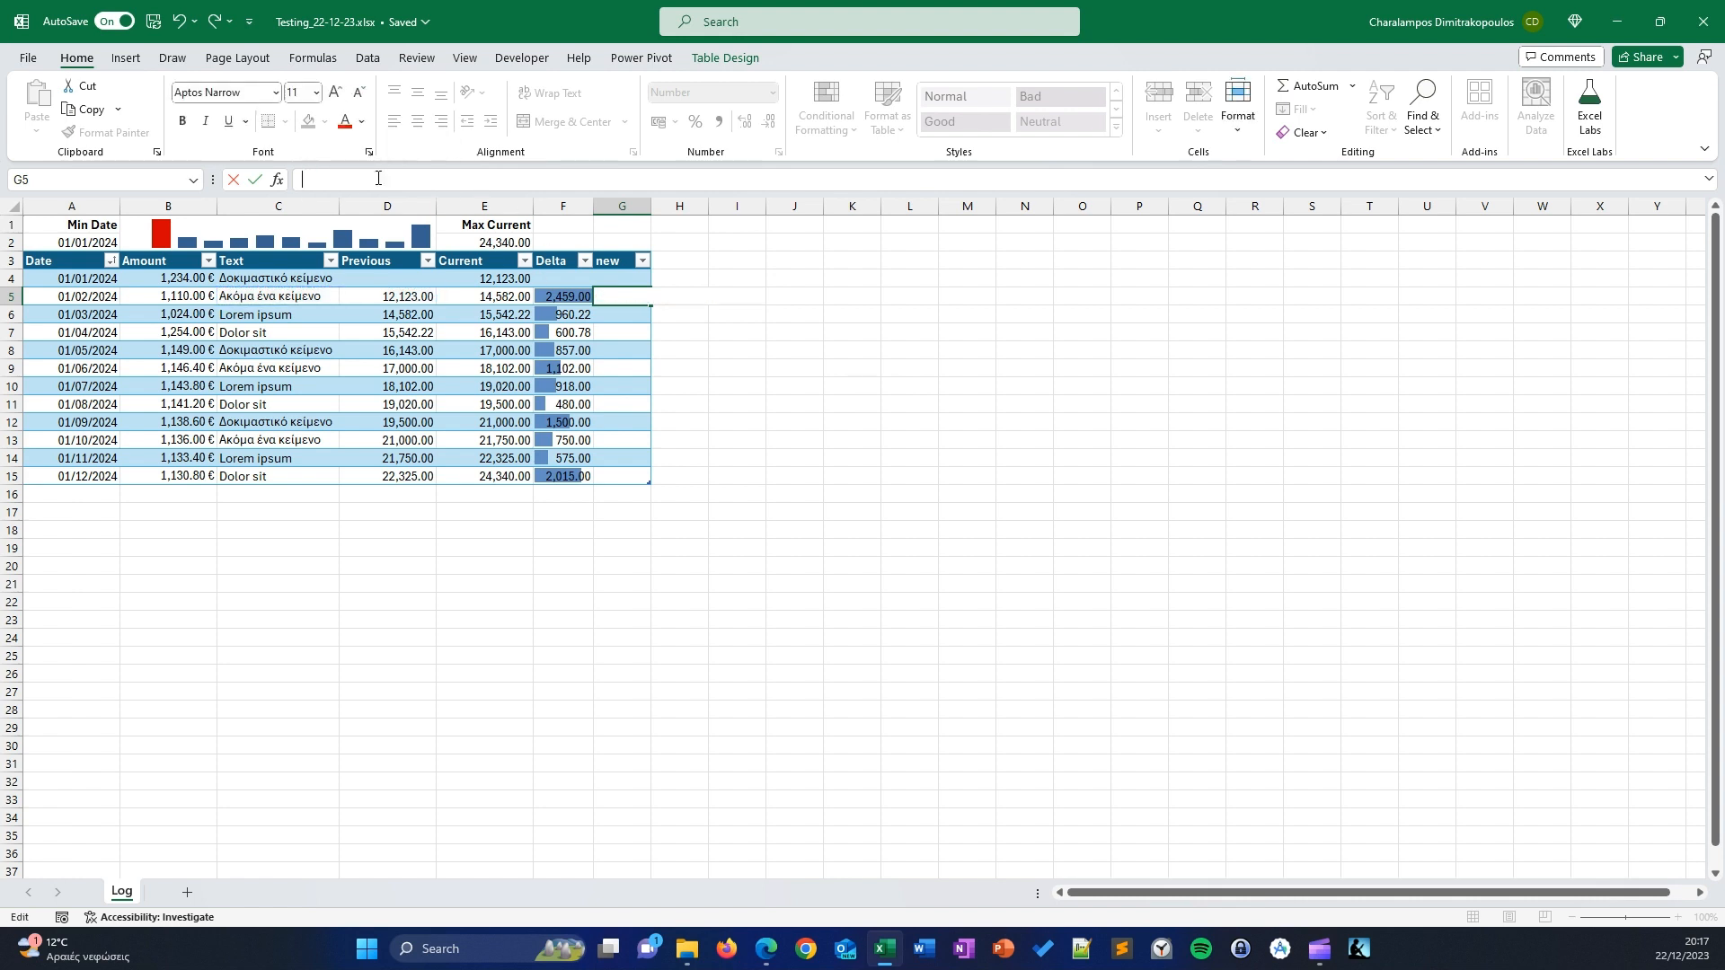
# - Inspect the Delta column's formula in F5 and its referenced cells without changing it
pyautogui.click(564, 296)
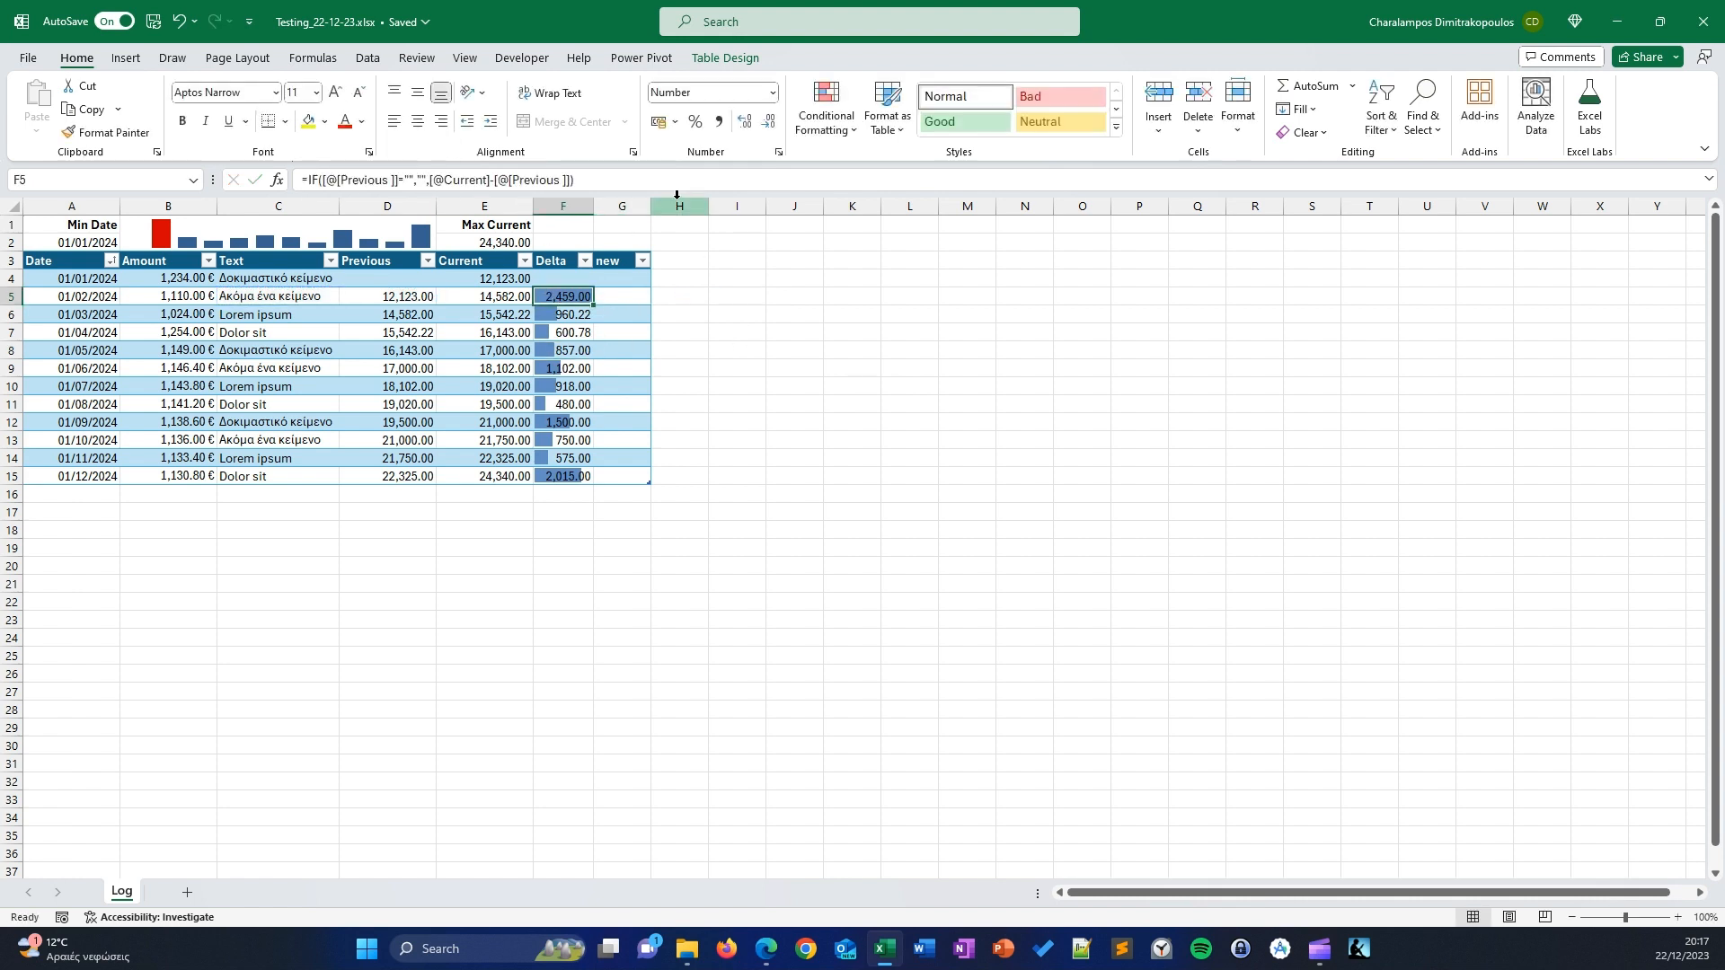
pyautogui.click(600, 177)
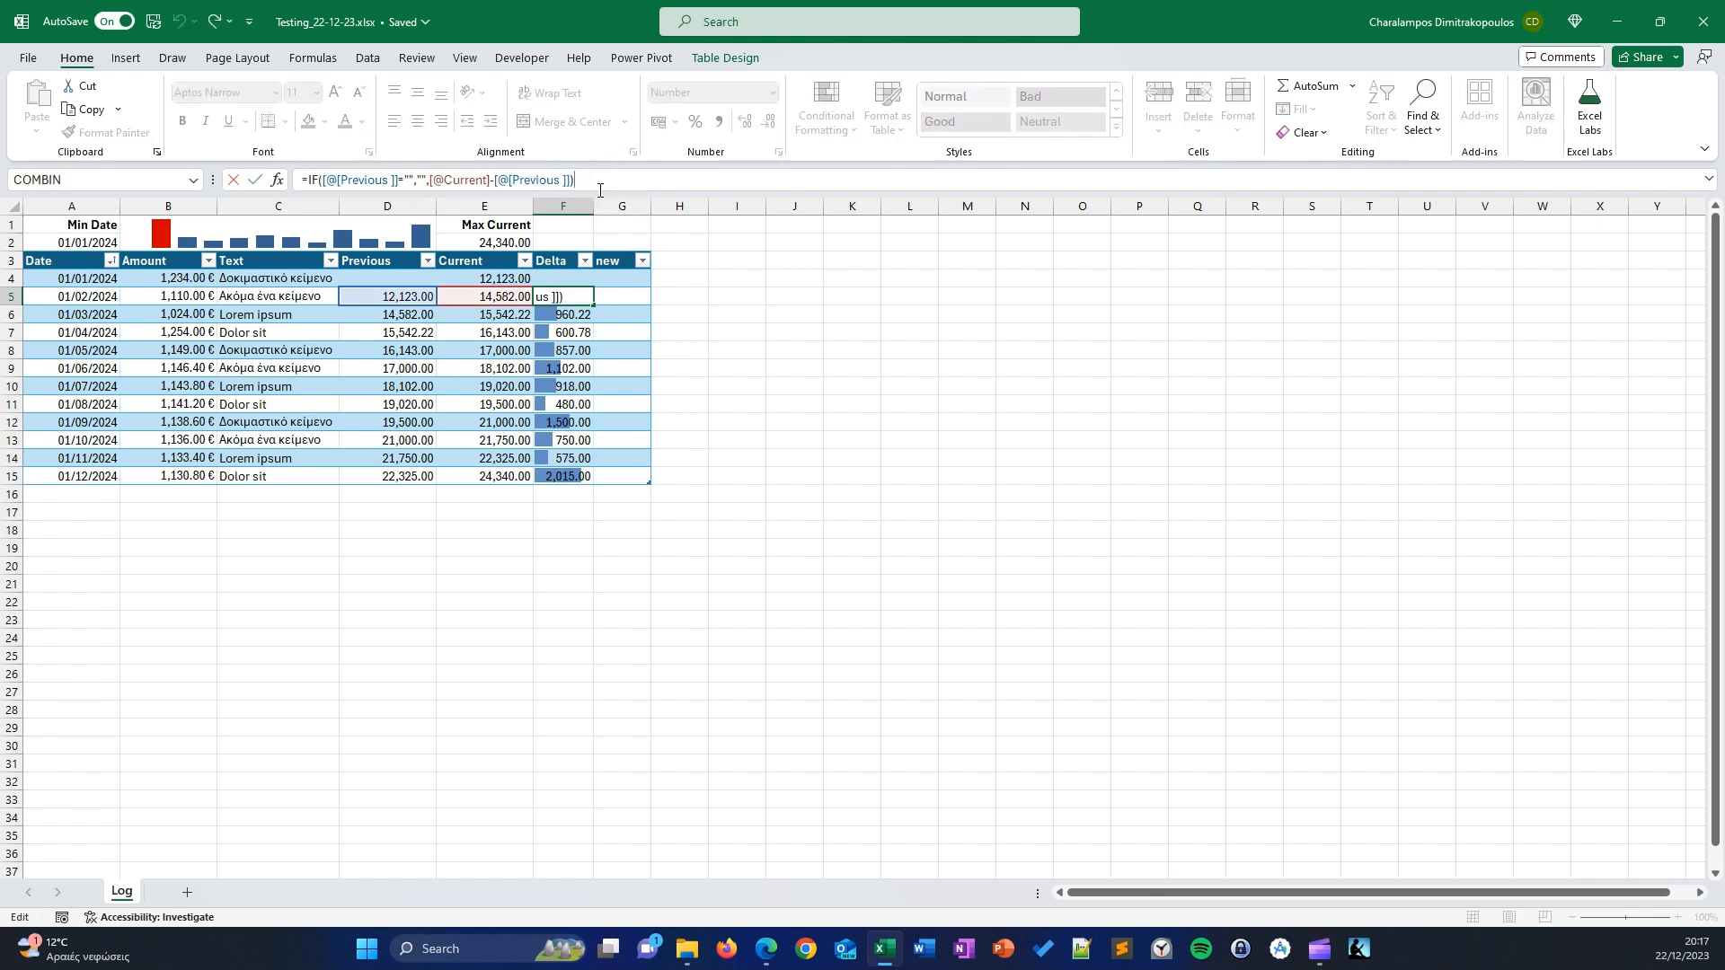
pyautogui.press('Escape')
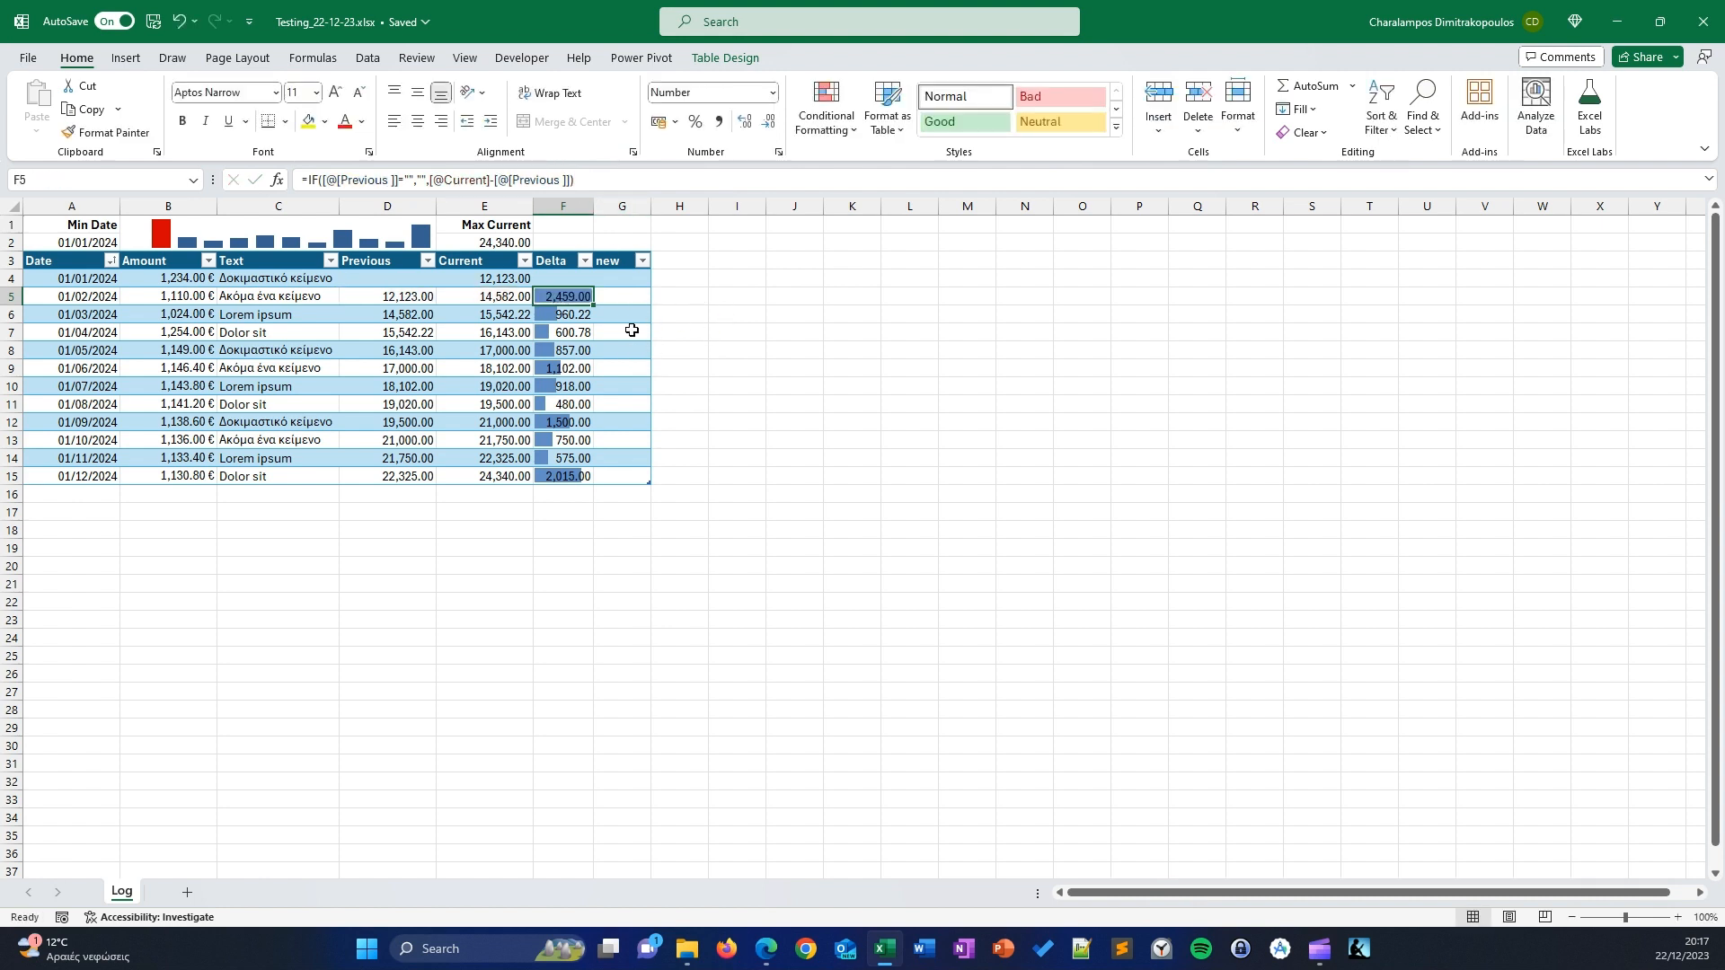
# - Add a new table row below the last entry by entering the date 1/1/2025 in A16
pyautogui.click(633, 477)
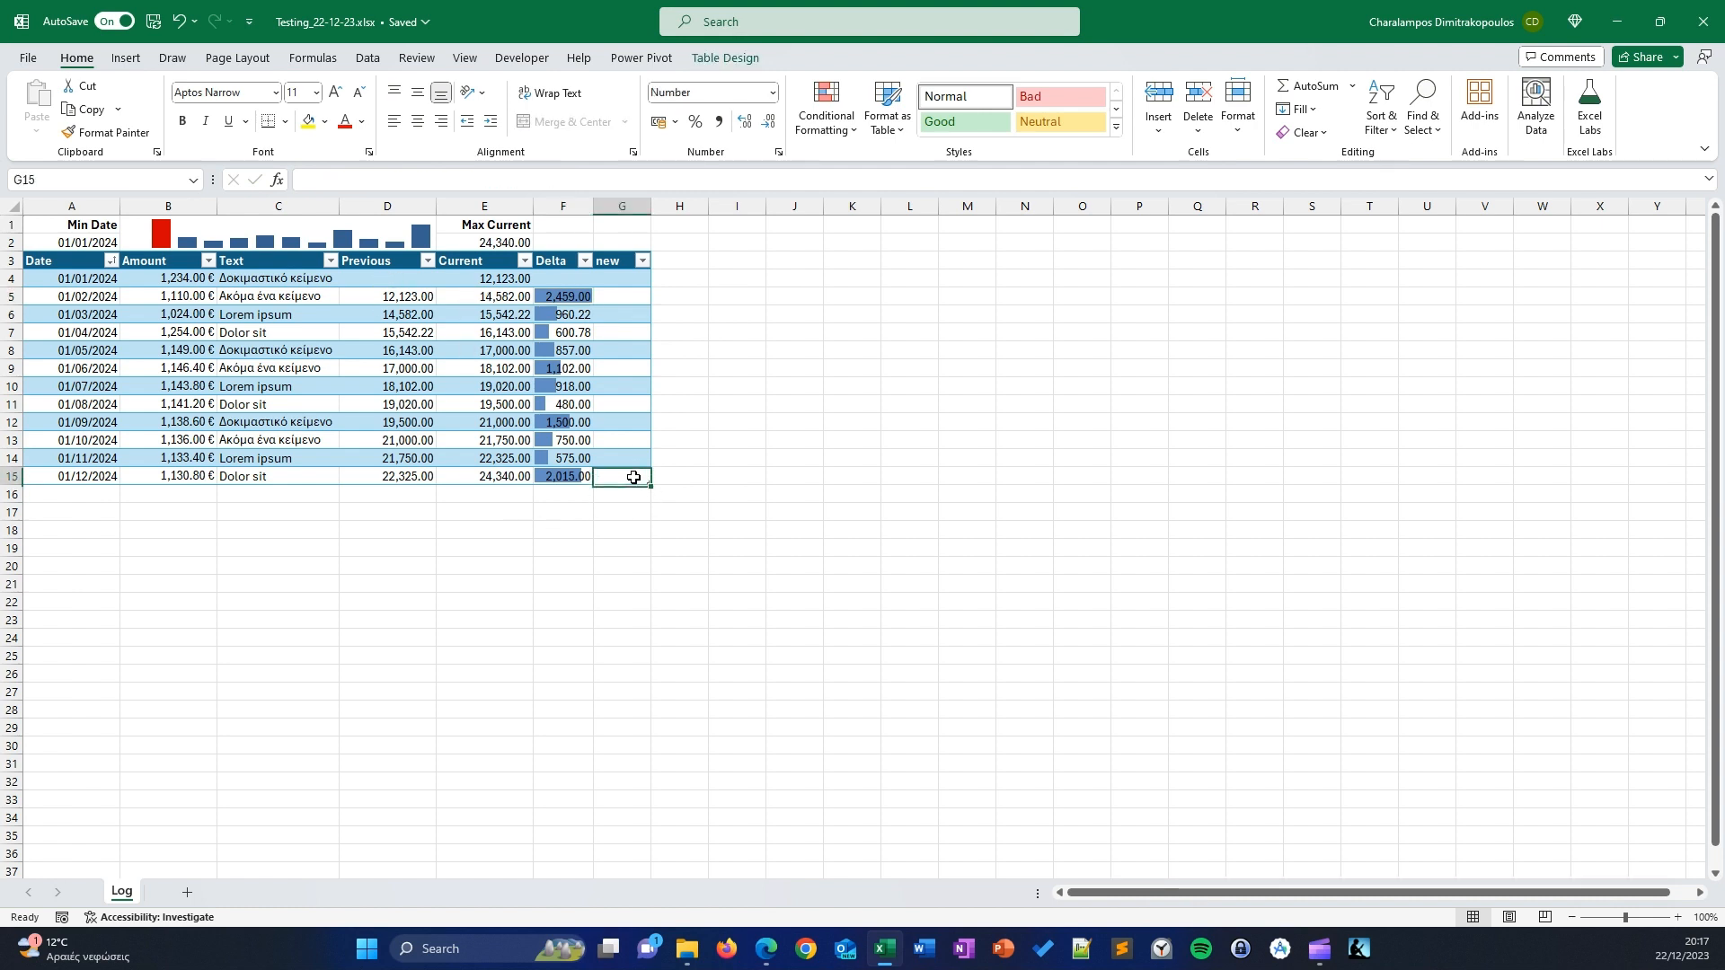
pyautogui.click(106, 496)
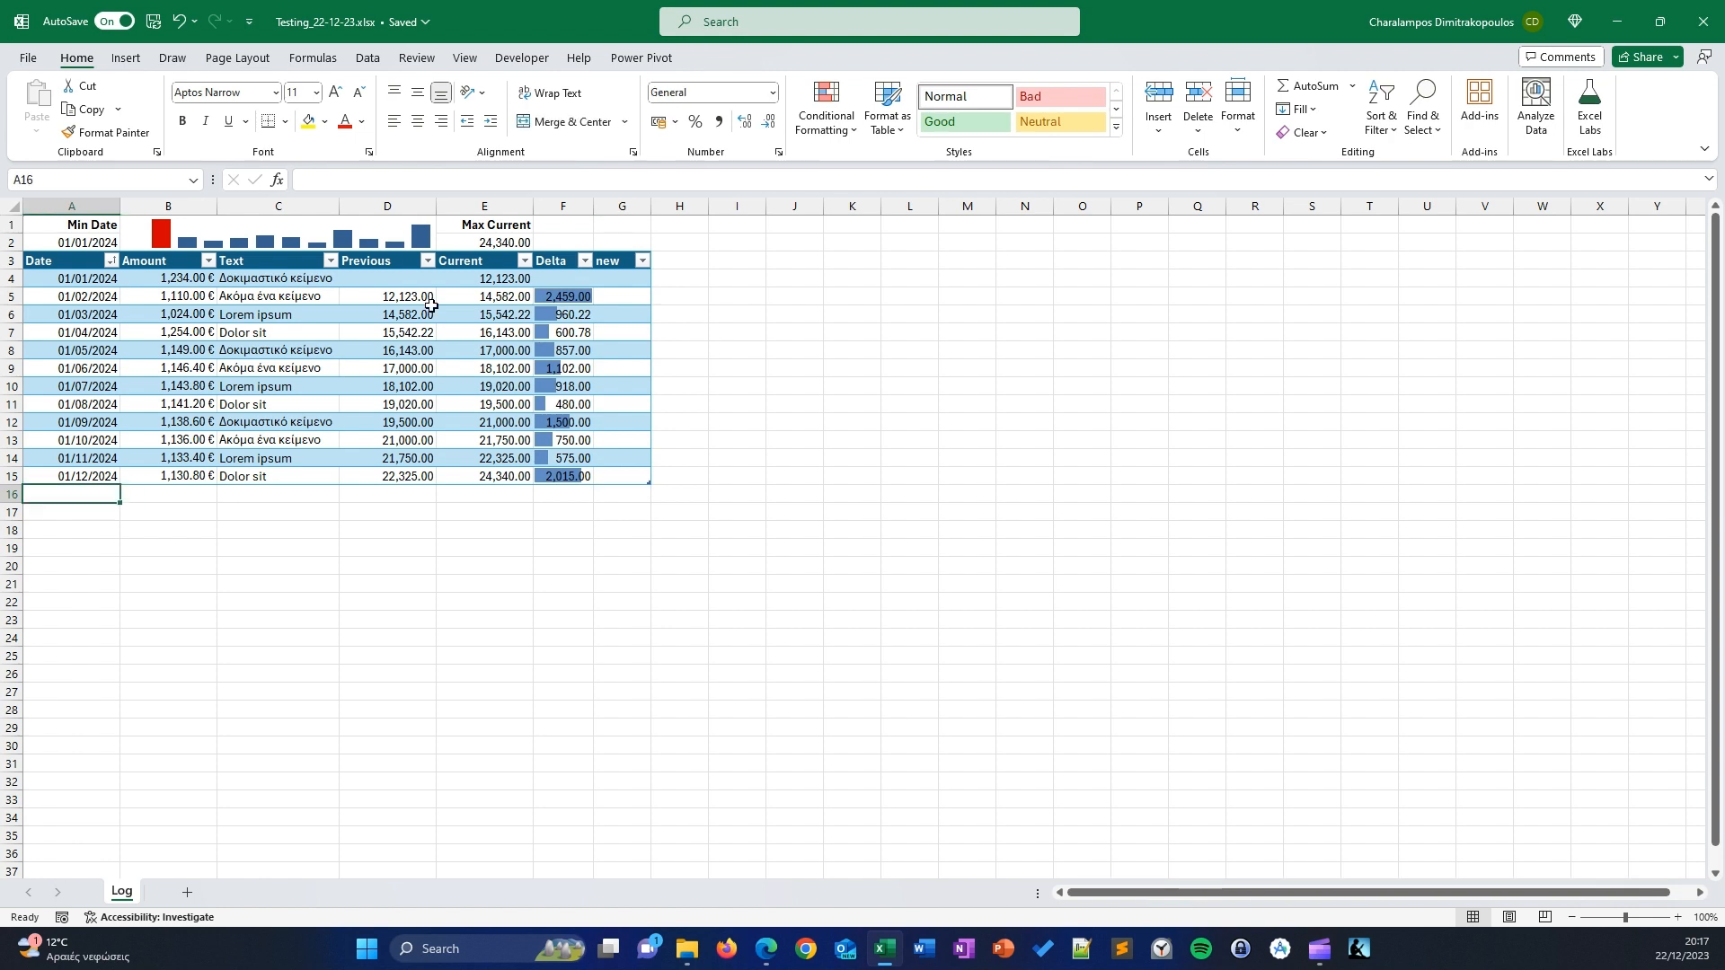
pyautogui.write('1/1')
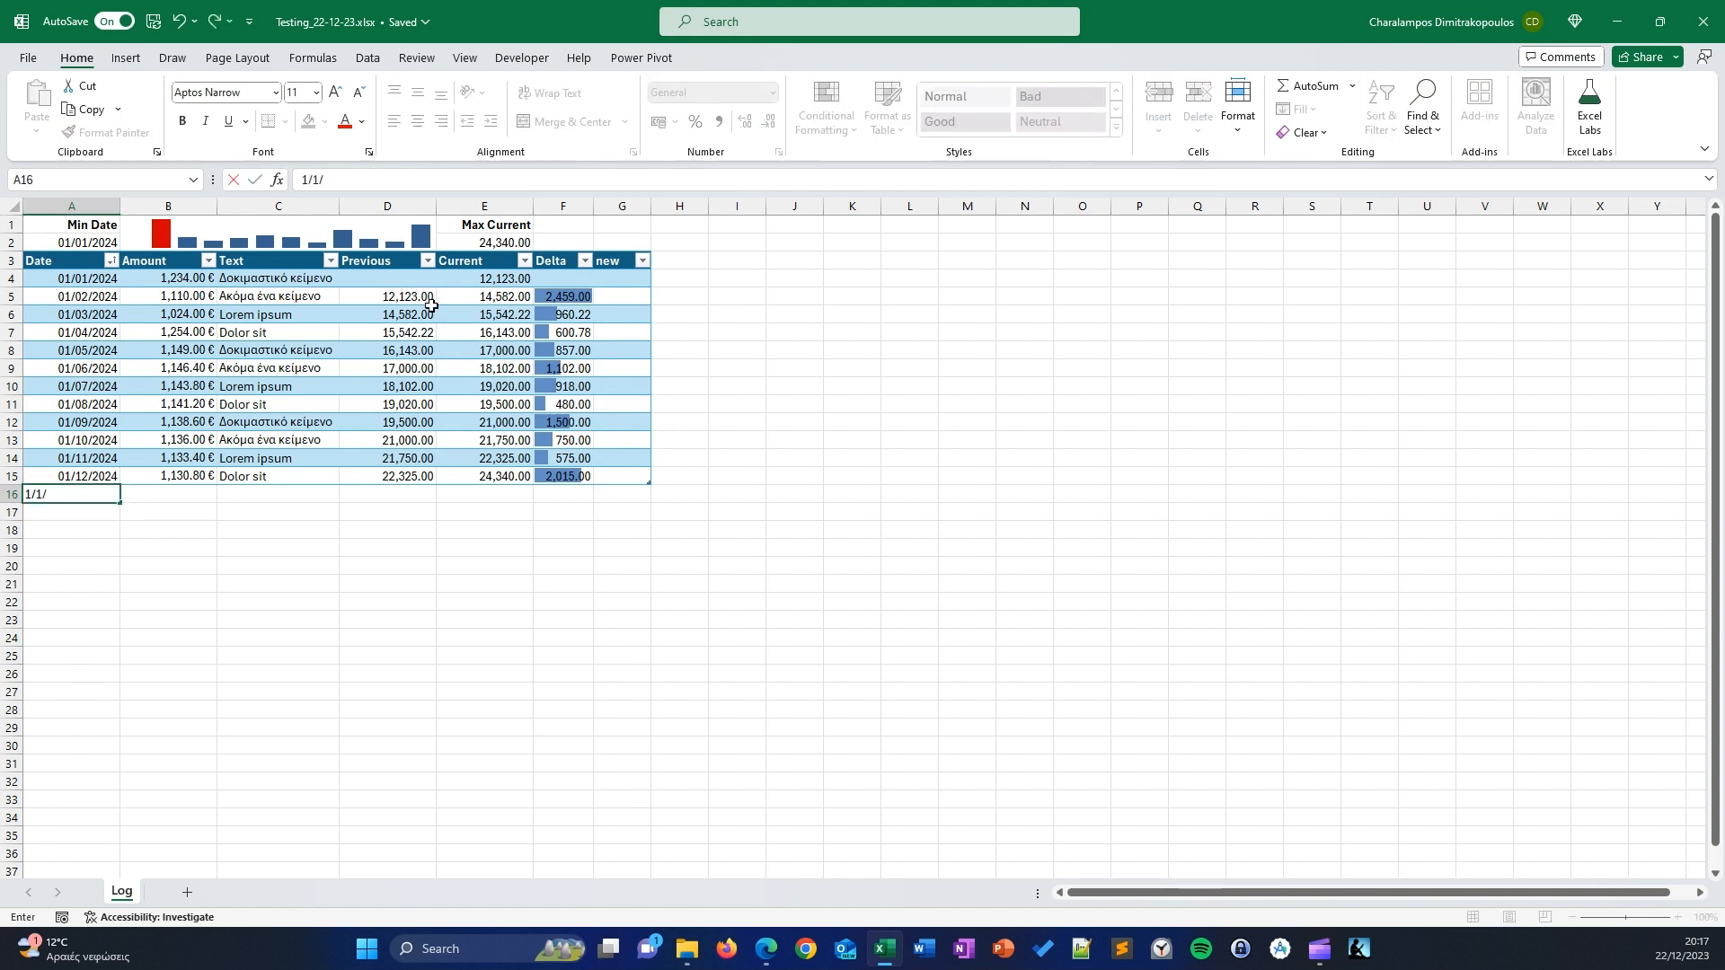
pyautogui.write('/01/2025')
pyautogui.press('Return')
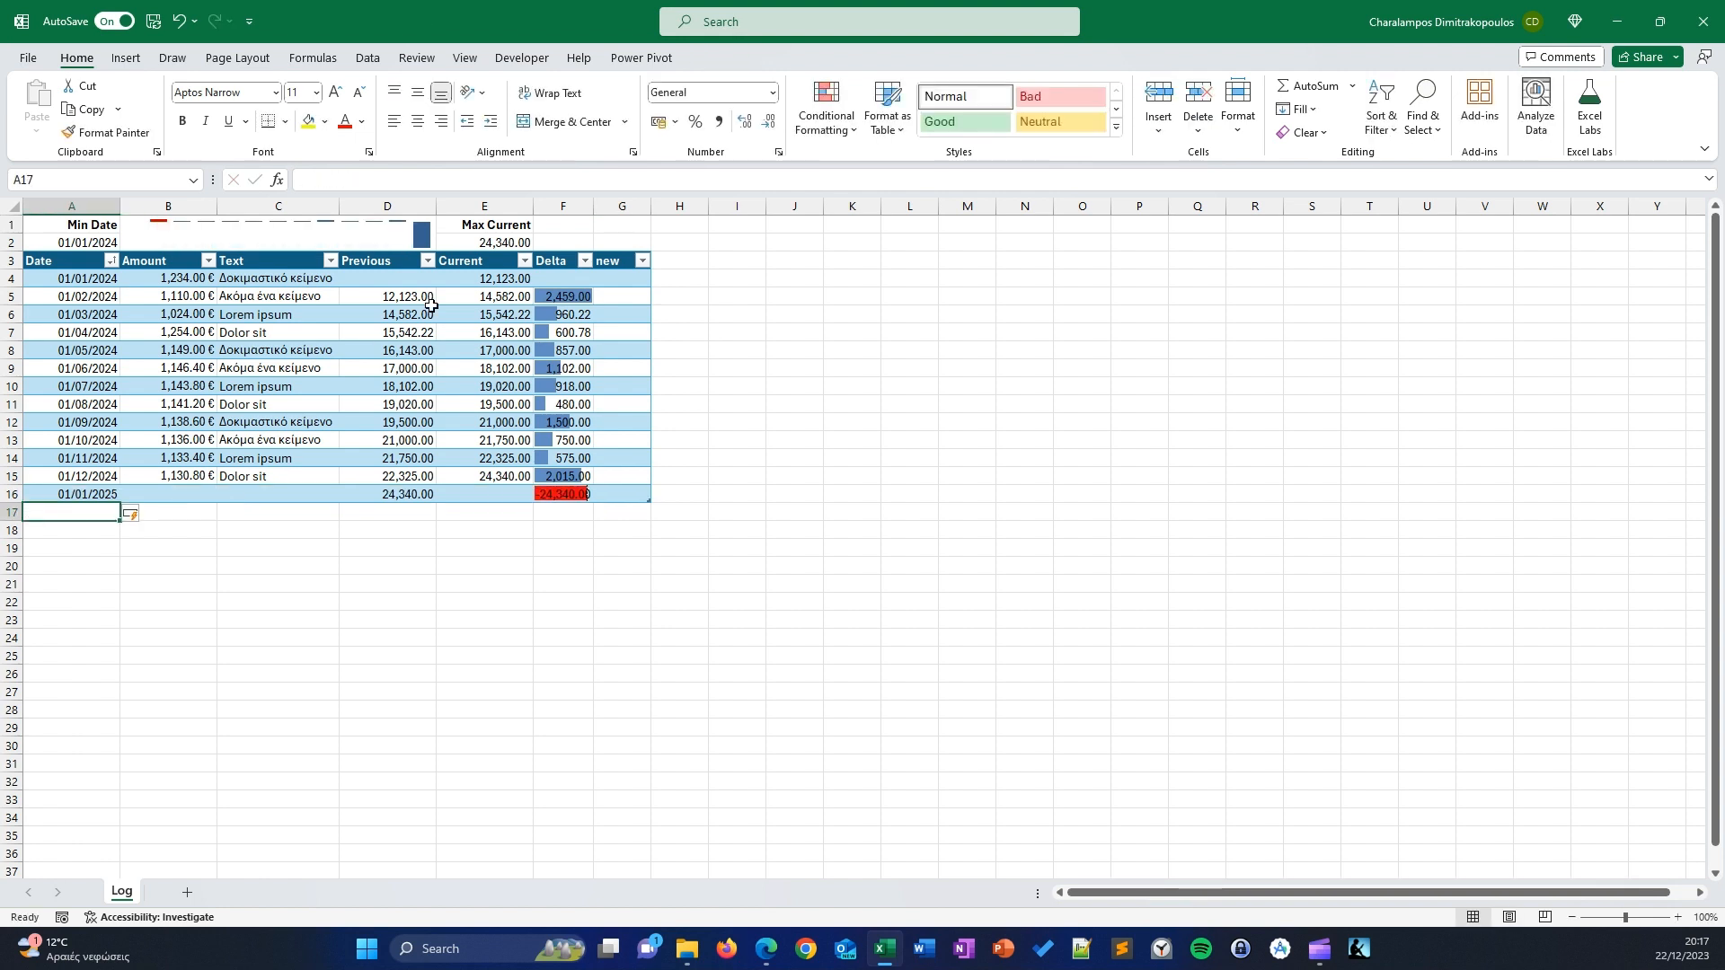
# - Replace the Previous formula in the new row's cell D16 with the direct reference =E15
pyautogui.click(566, 494)
pyautogui.click(405, 494)
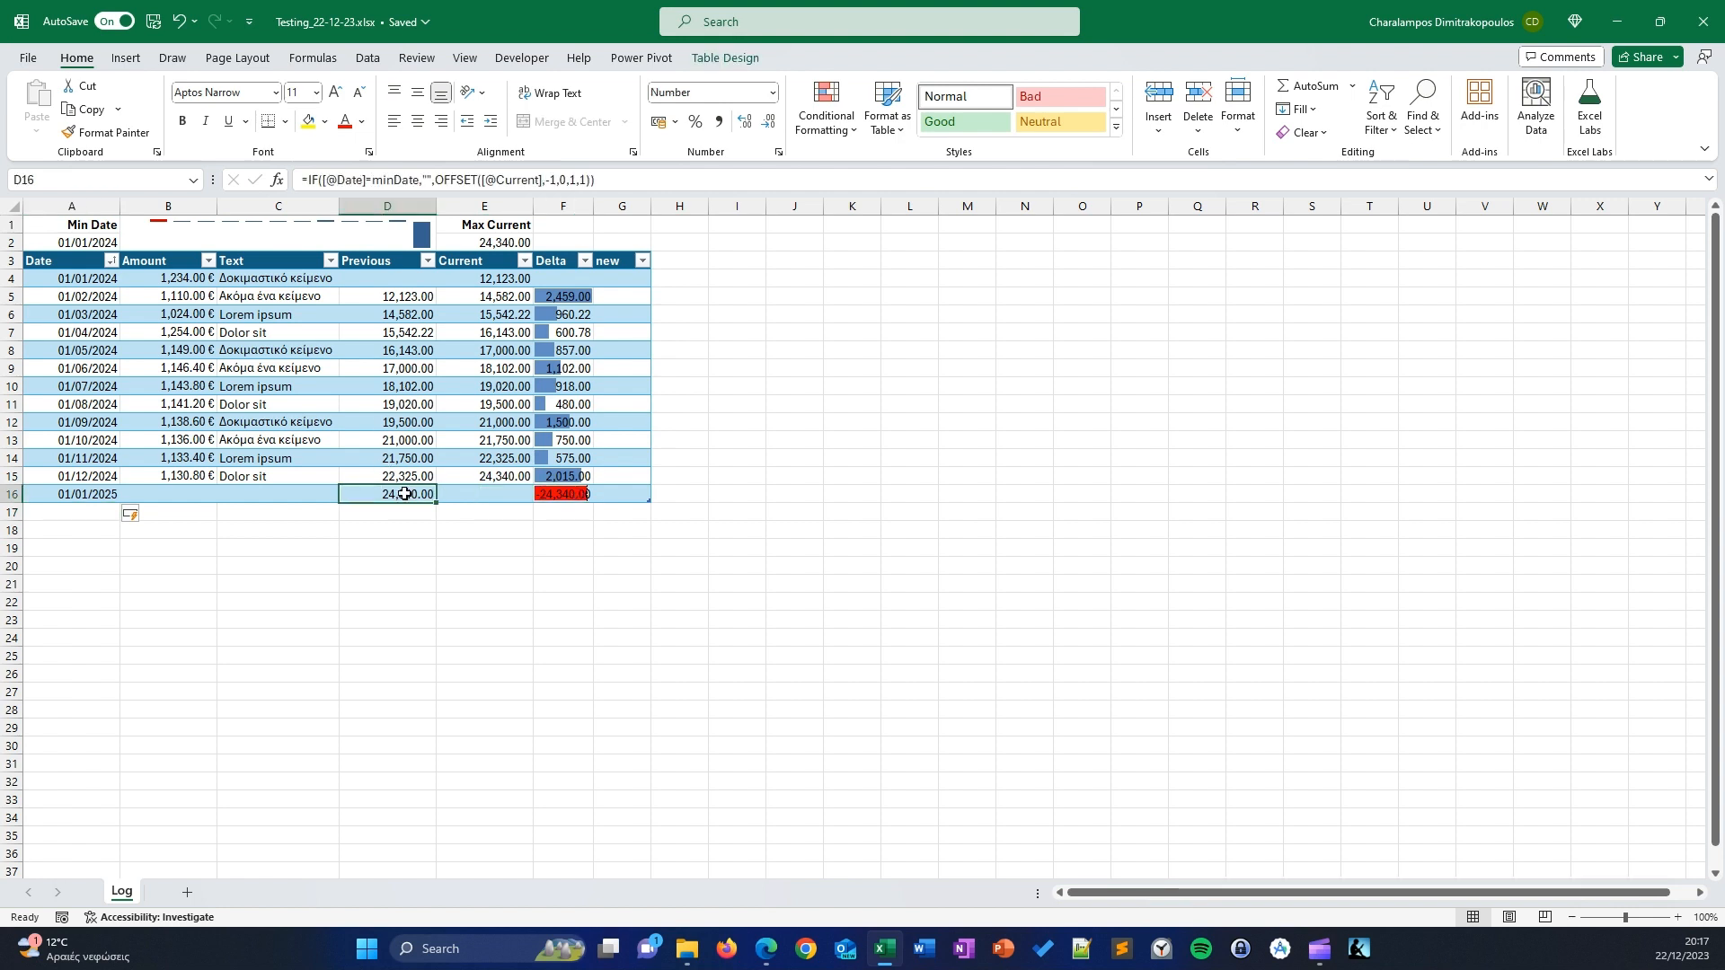
pyautogui.click(567, 183)
pyautogui.press('Escape')
pyautogui.moveTo(646, 184); pyautogui.dragTo(308, 181)
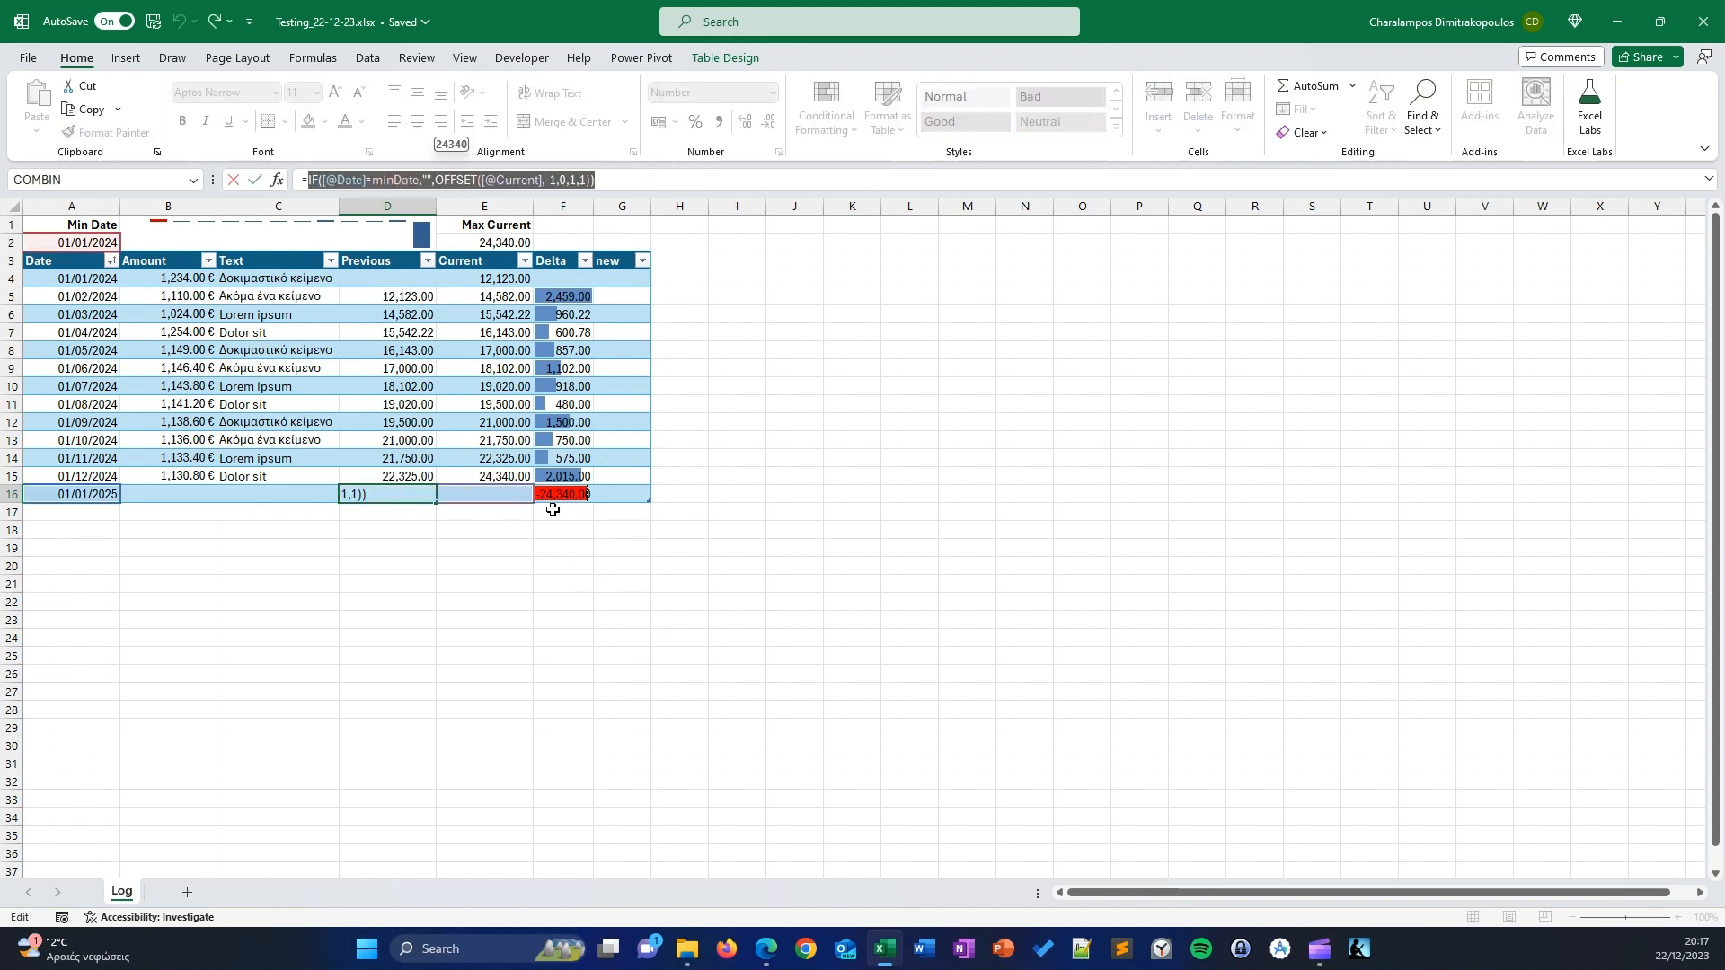
pyautogui.click(508, 479)
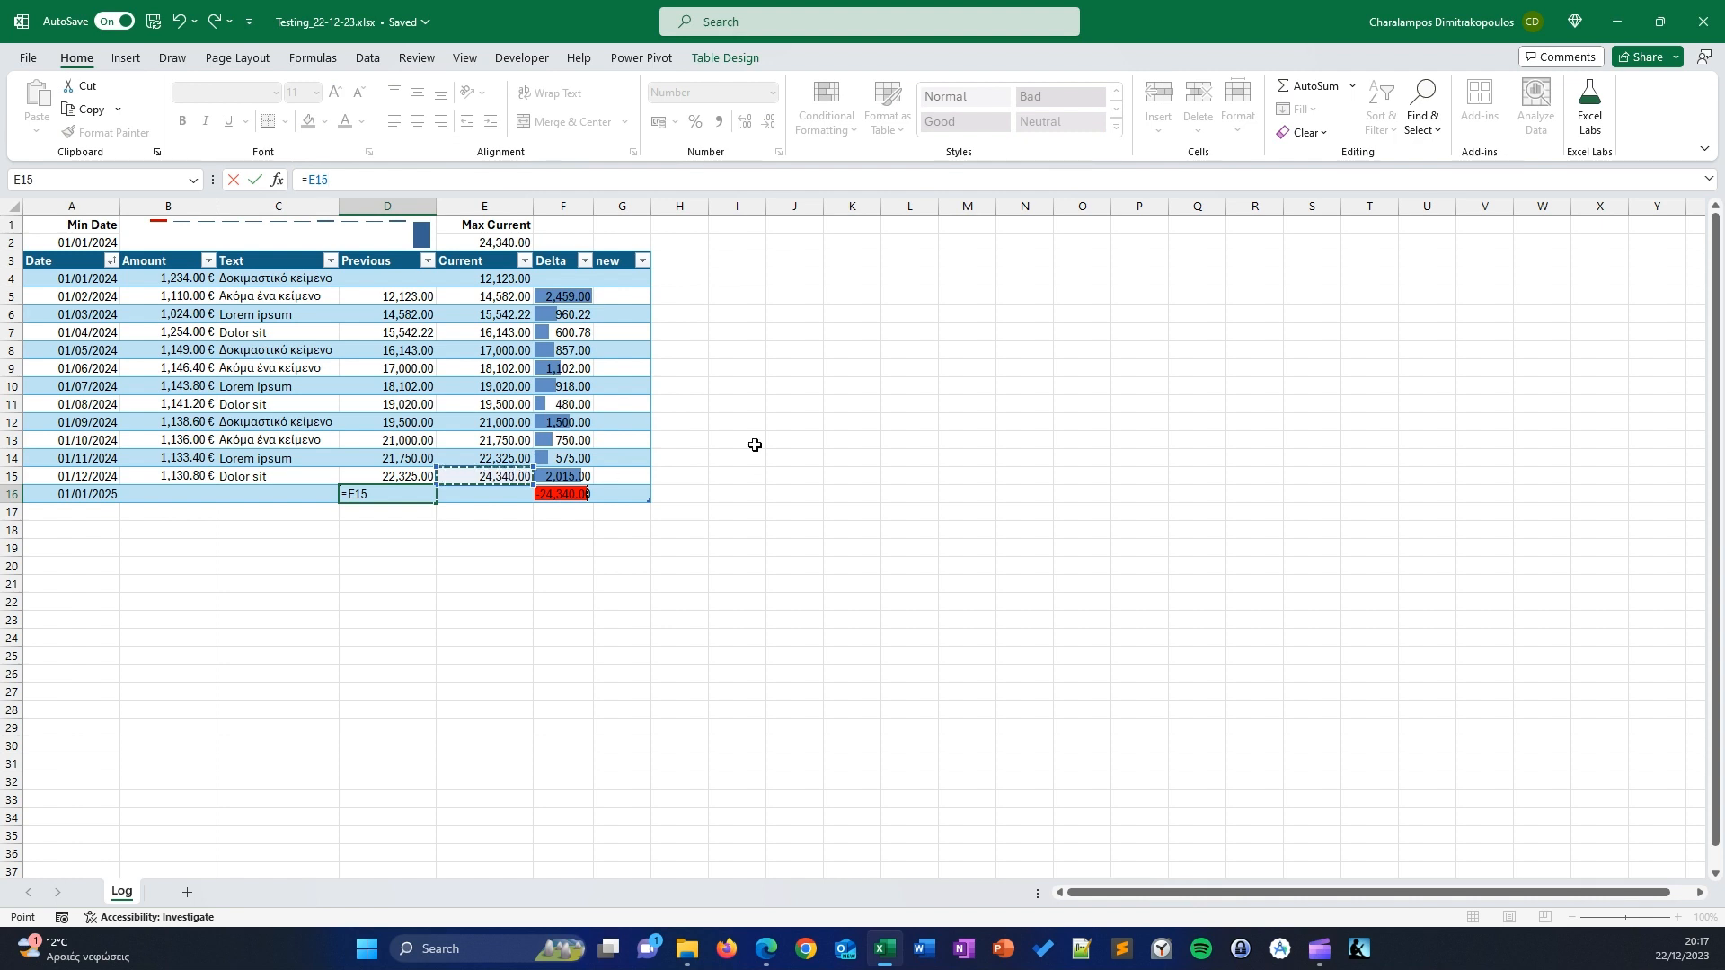
pyautogui.press('Return')
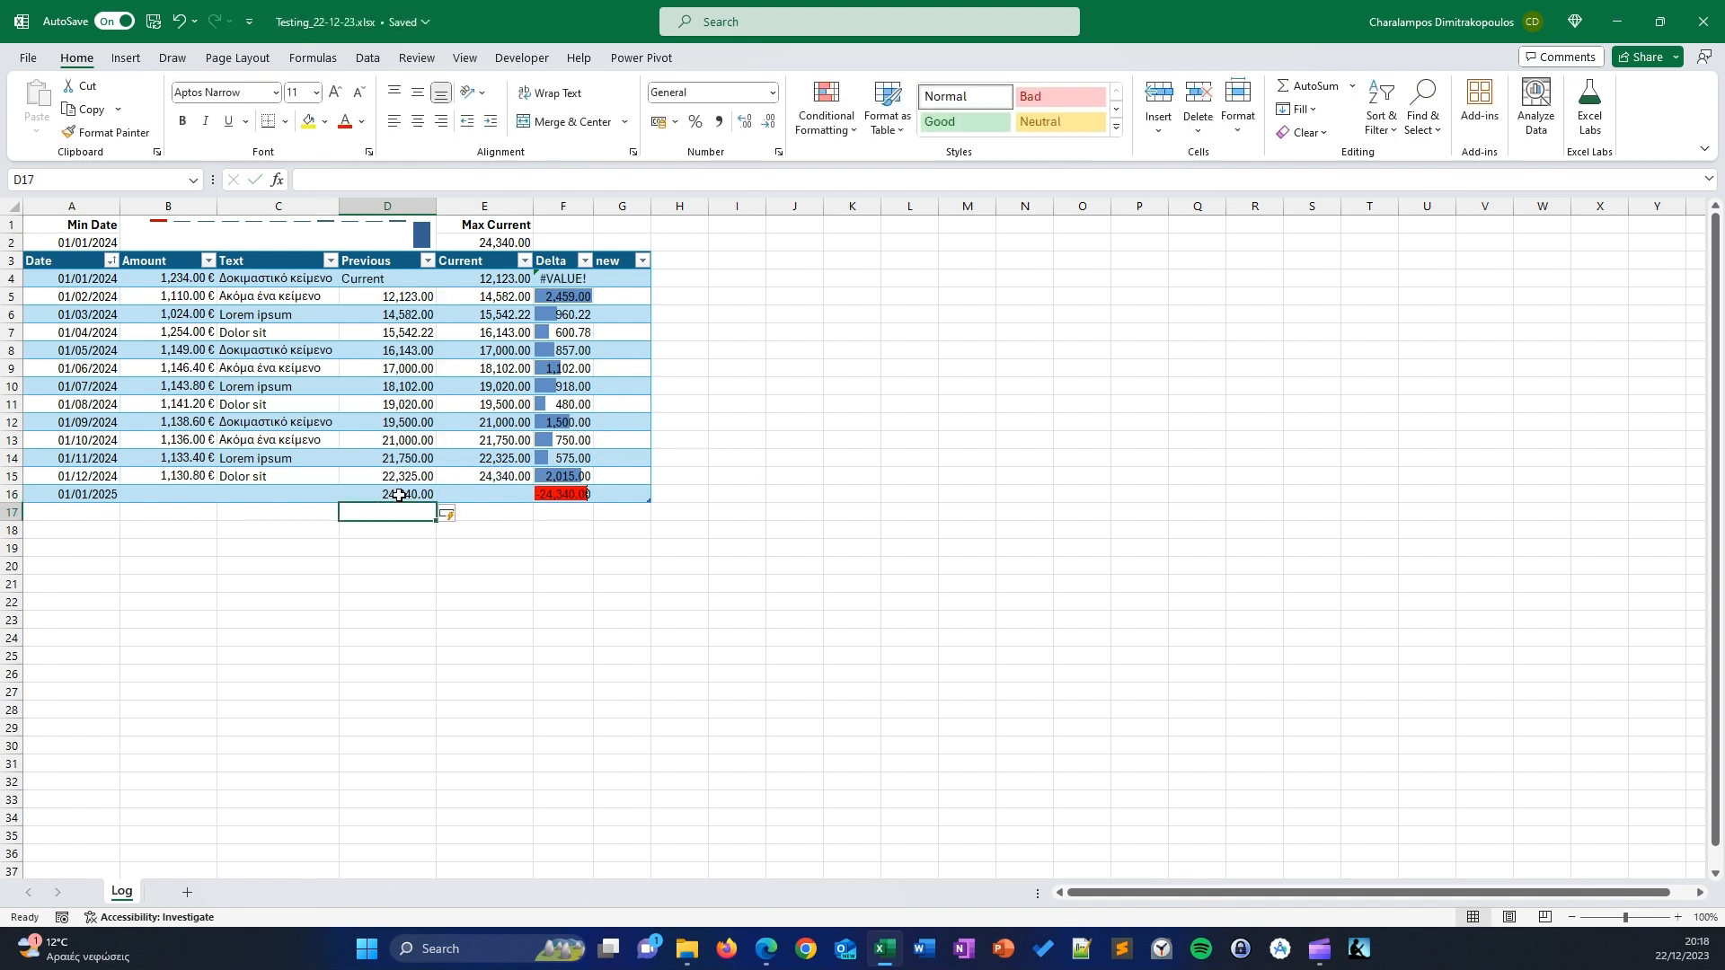
# - Examine the direct references filled through the Previous column, cell by cell from D16 up to D10
pyautogui.click(396, 494)
pyautogui.click(405, 476)
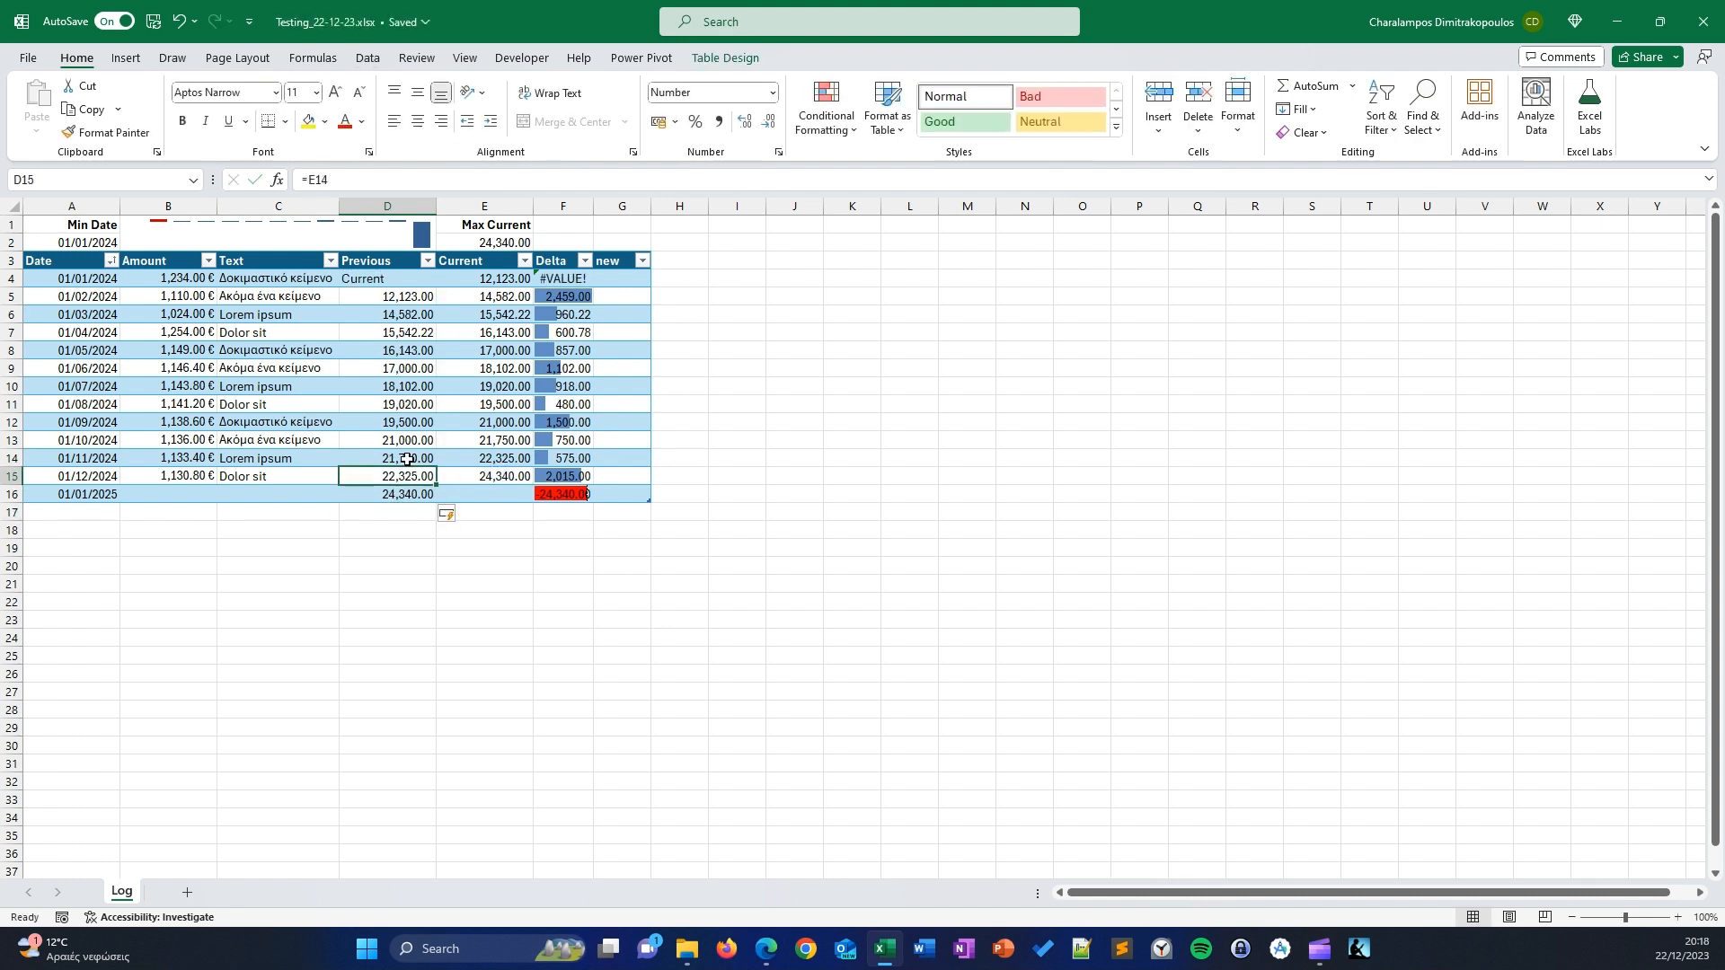
pyautogui.click(407, 455)
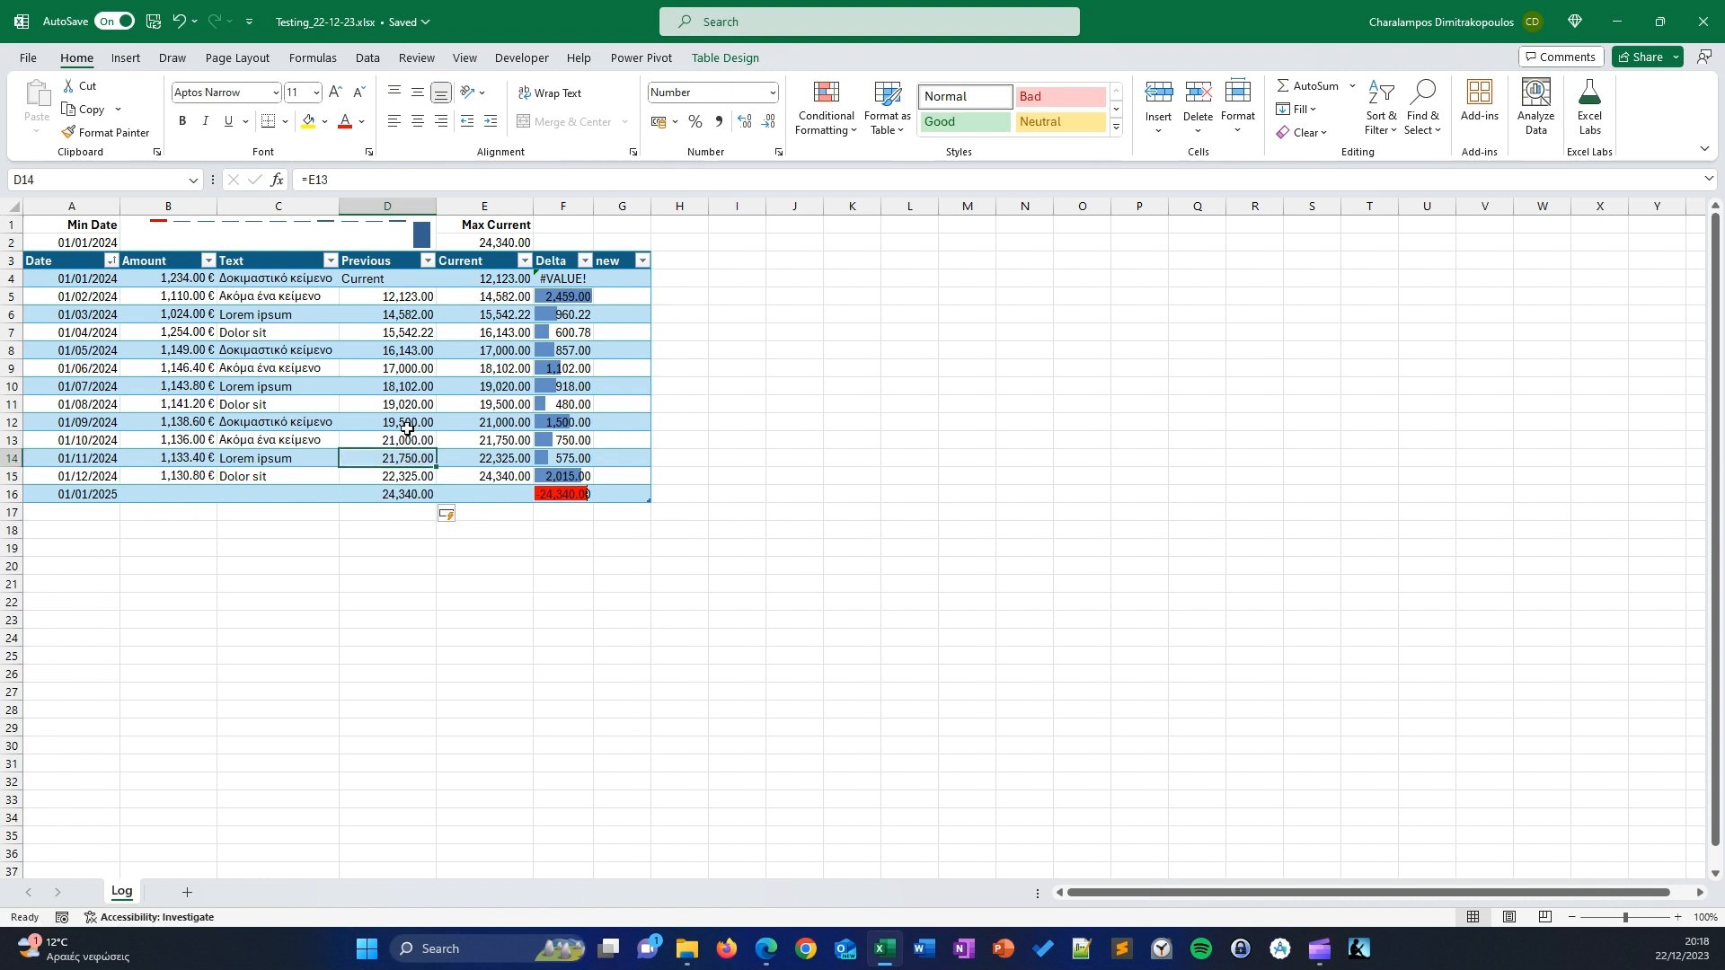
pyautogui.click(401, 434)
pyautogui.click(403, 419)
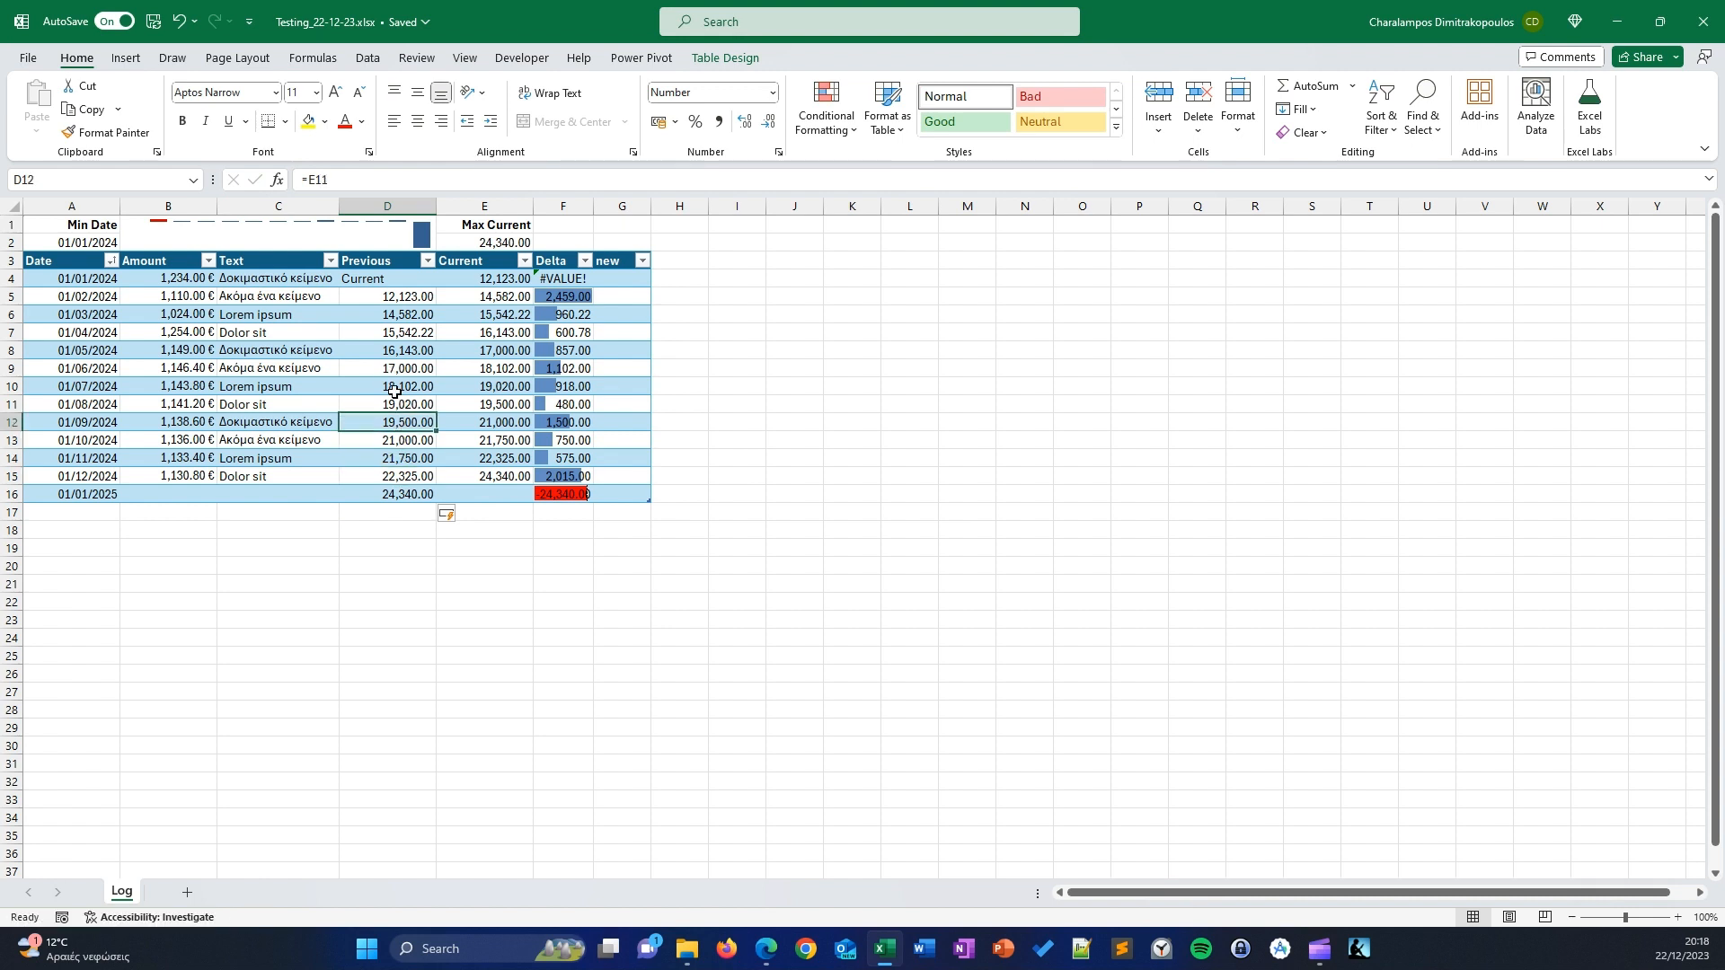
pyautogui.click(411, 398)
pyautogui.click(408, 387)
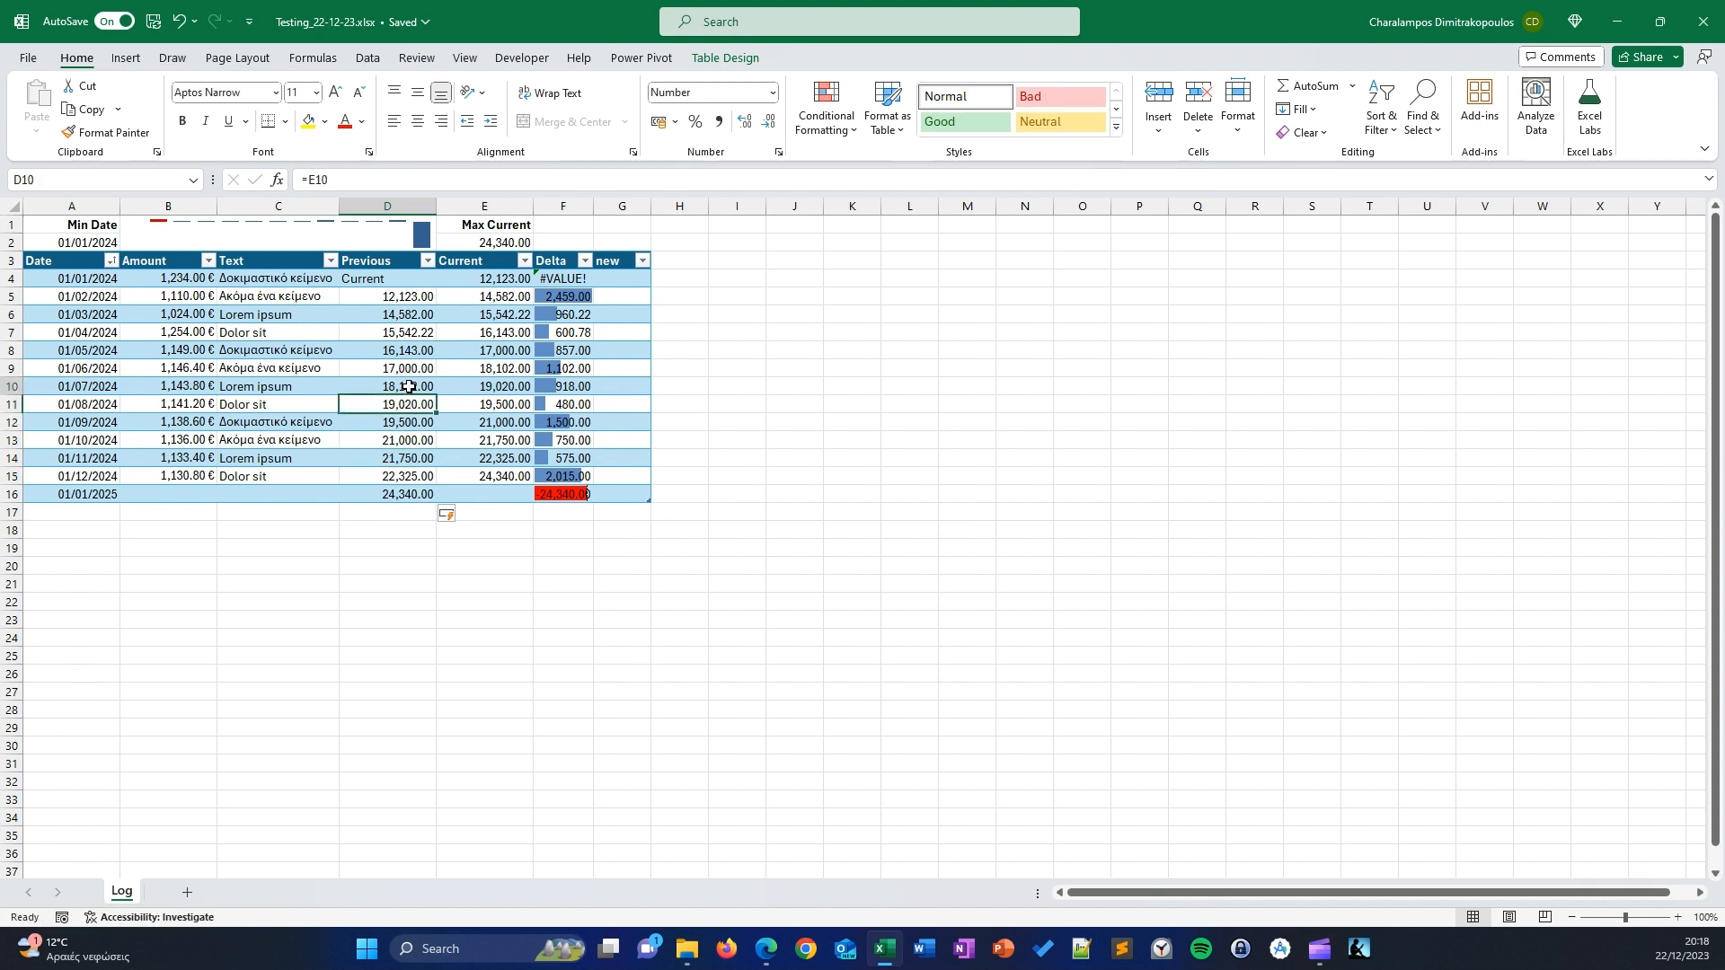
pyautogui.click(411, 494)
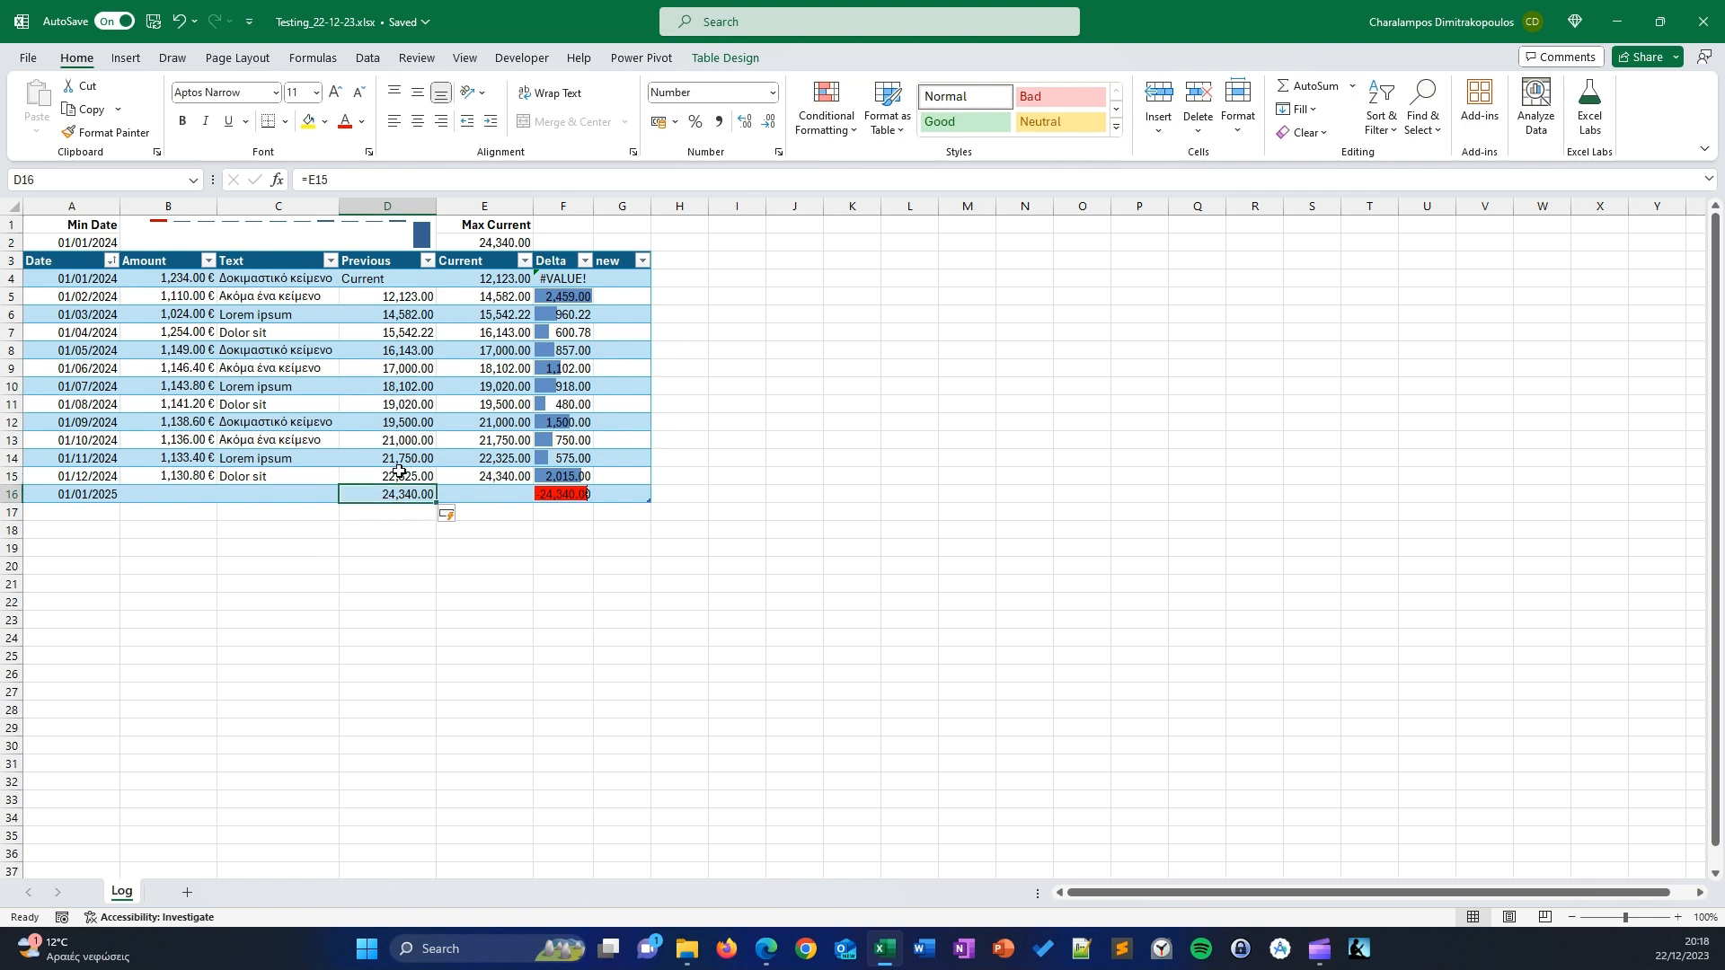
pyautogui.click(483, 477)
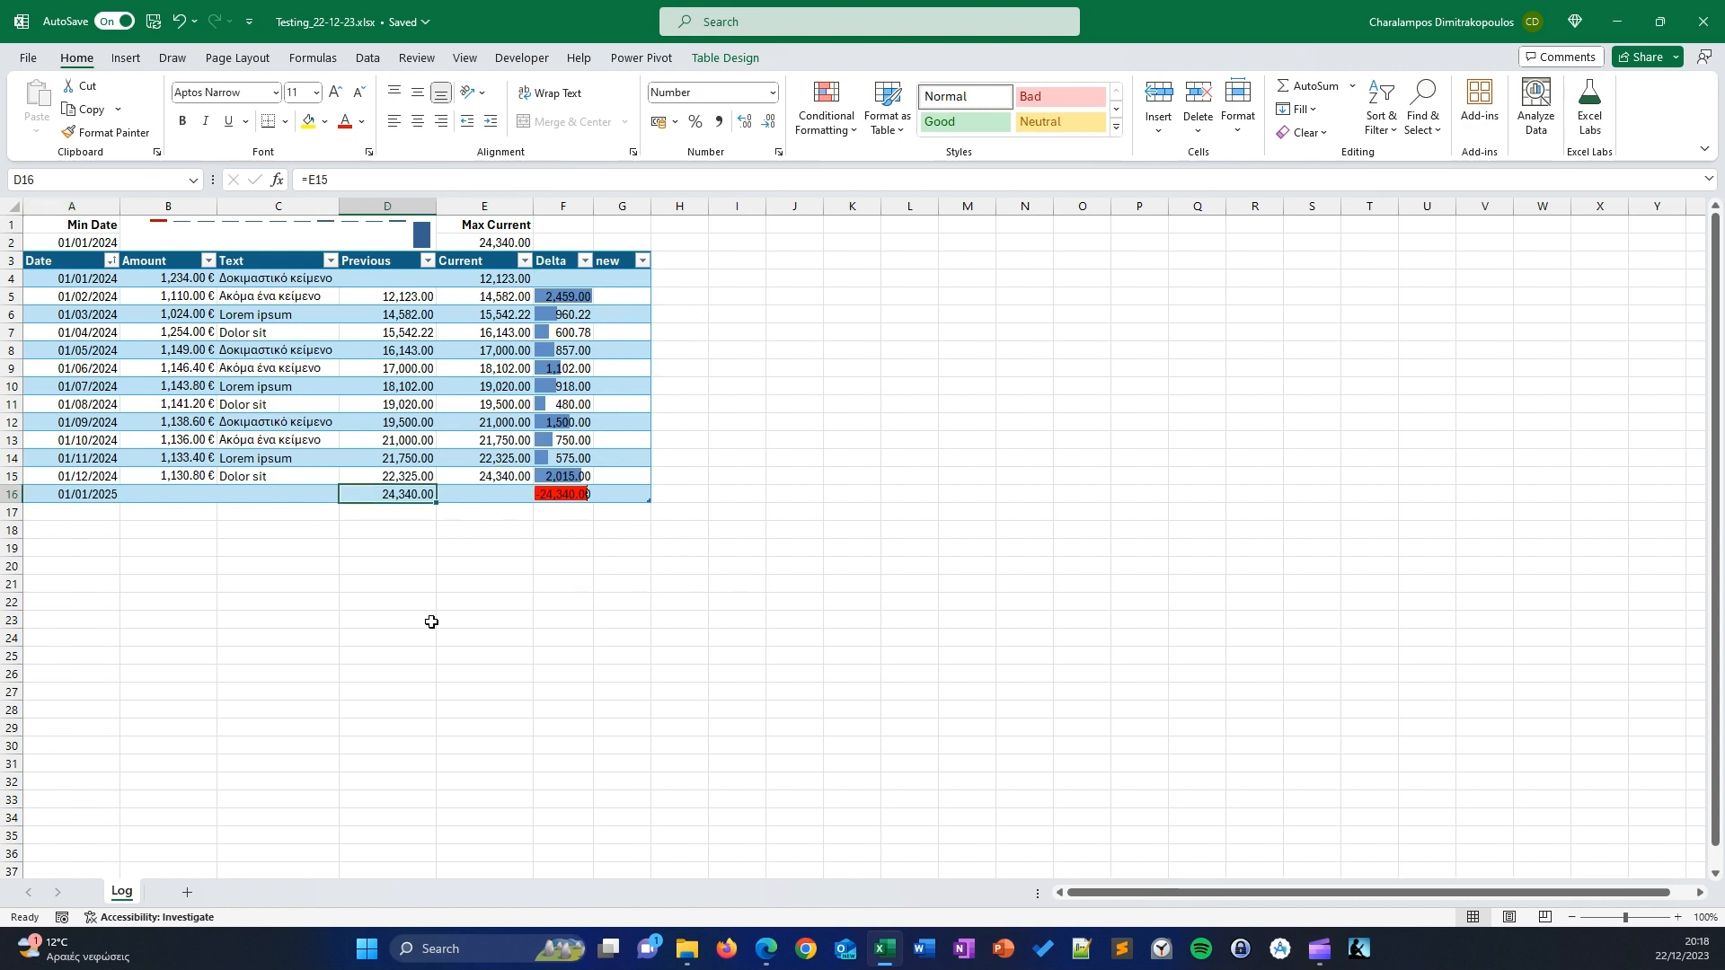
# - Undo the formula change and the table's expansion, and clear the date from A16
pyautogui.hotkey('ctrl', 'z')
pyautogui.hotkey('ctrl', 'z')
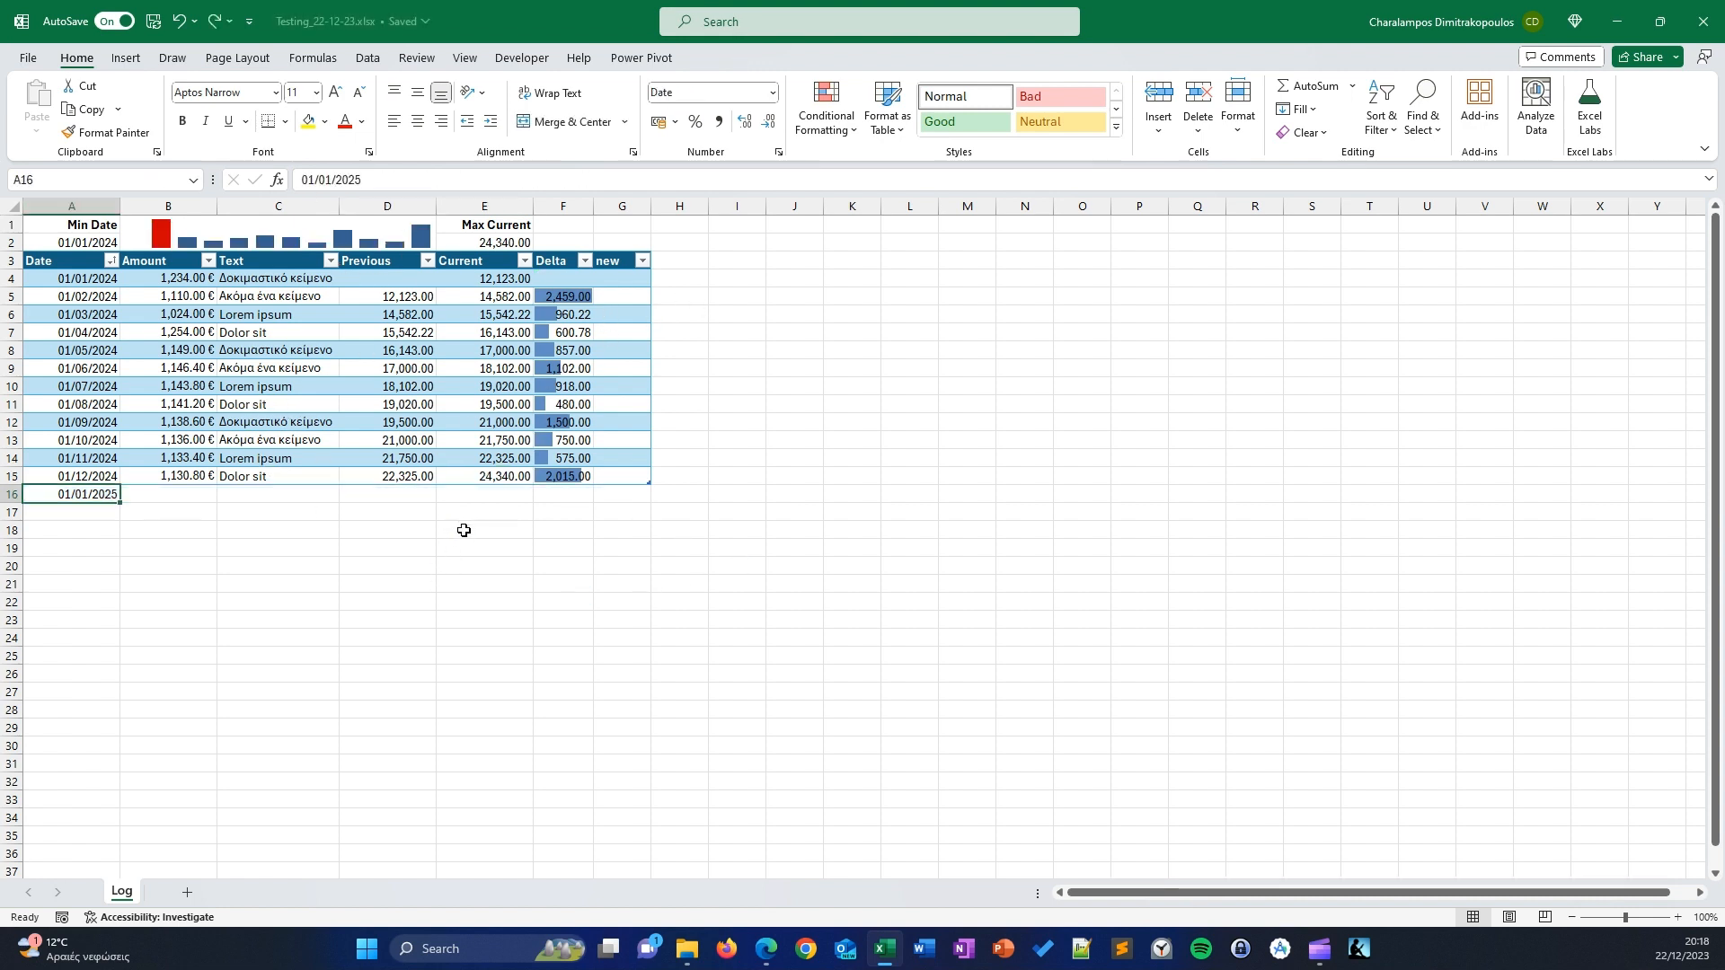
pyautogui.click(152, 584)
pyautogui.click(90, 496)
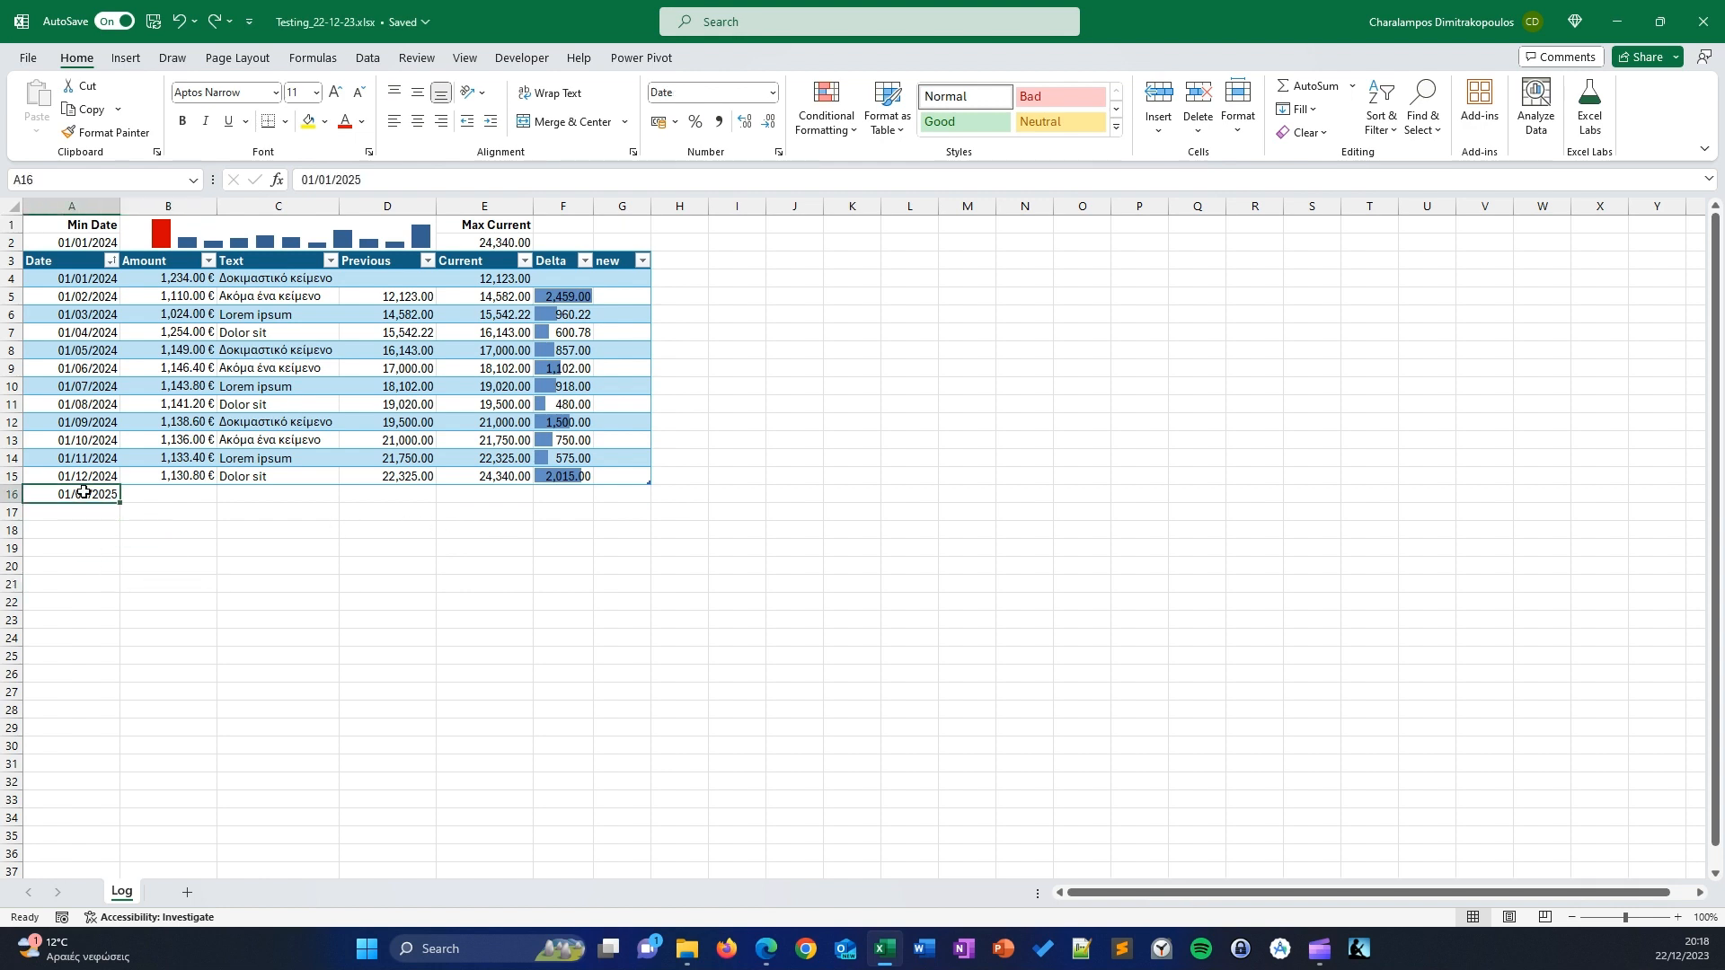
pyautogui.press('Delete')
# - Open the Previous formula in D5 within an enlarged formula bar and examine the arguments of its IF function
pyautogui.click(396, 388)
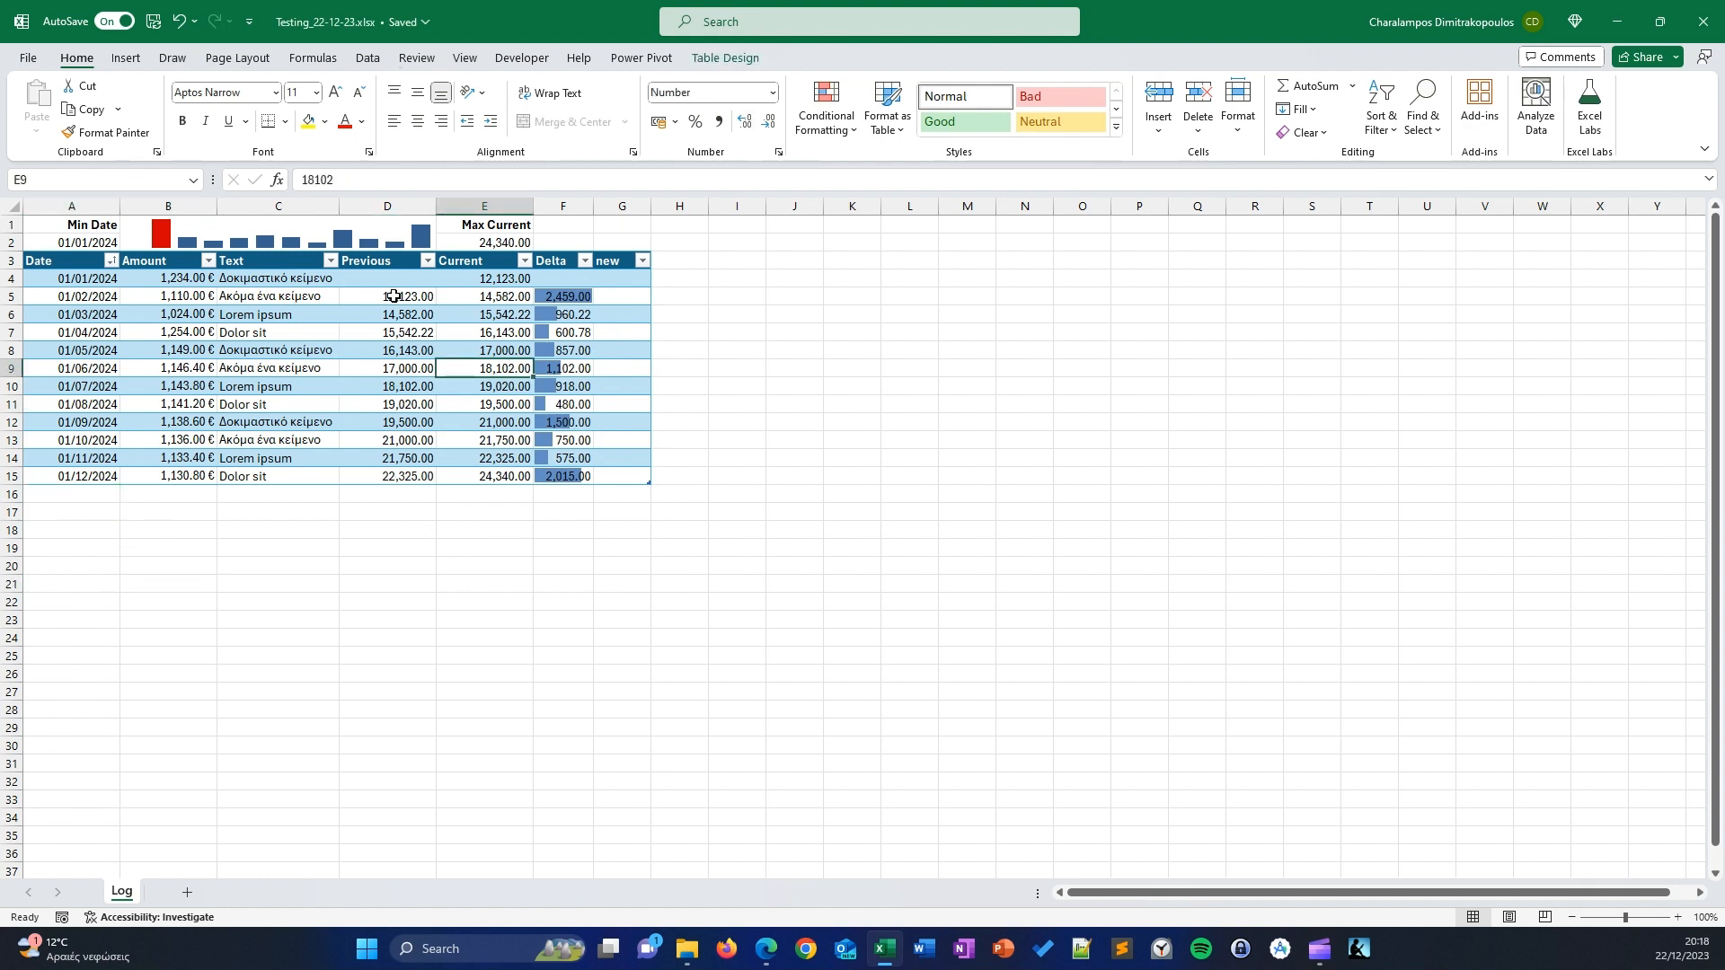
pyautogui.click(405, 298)
pyautogui.click(683, 172)
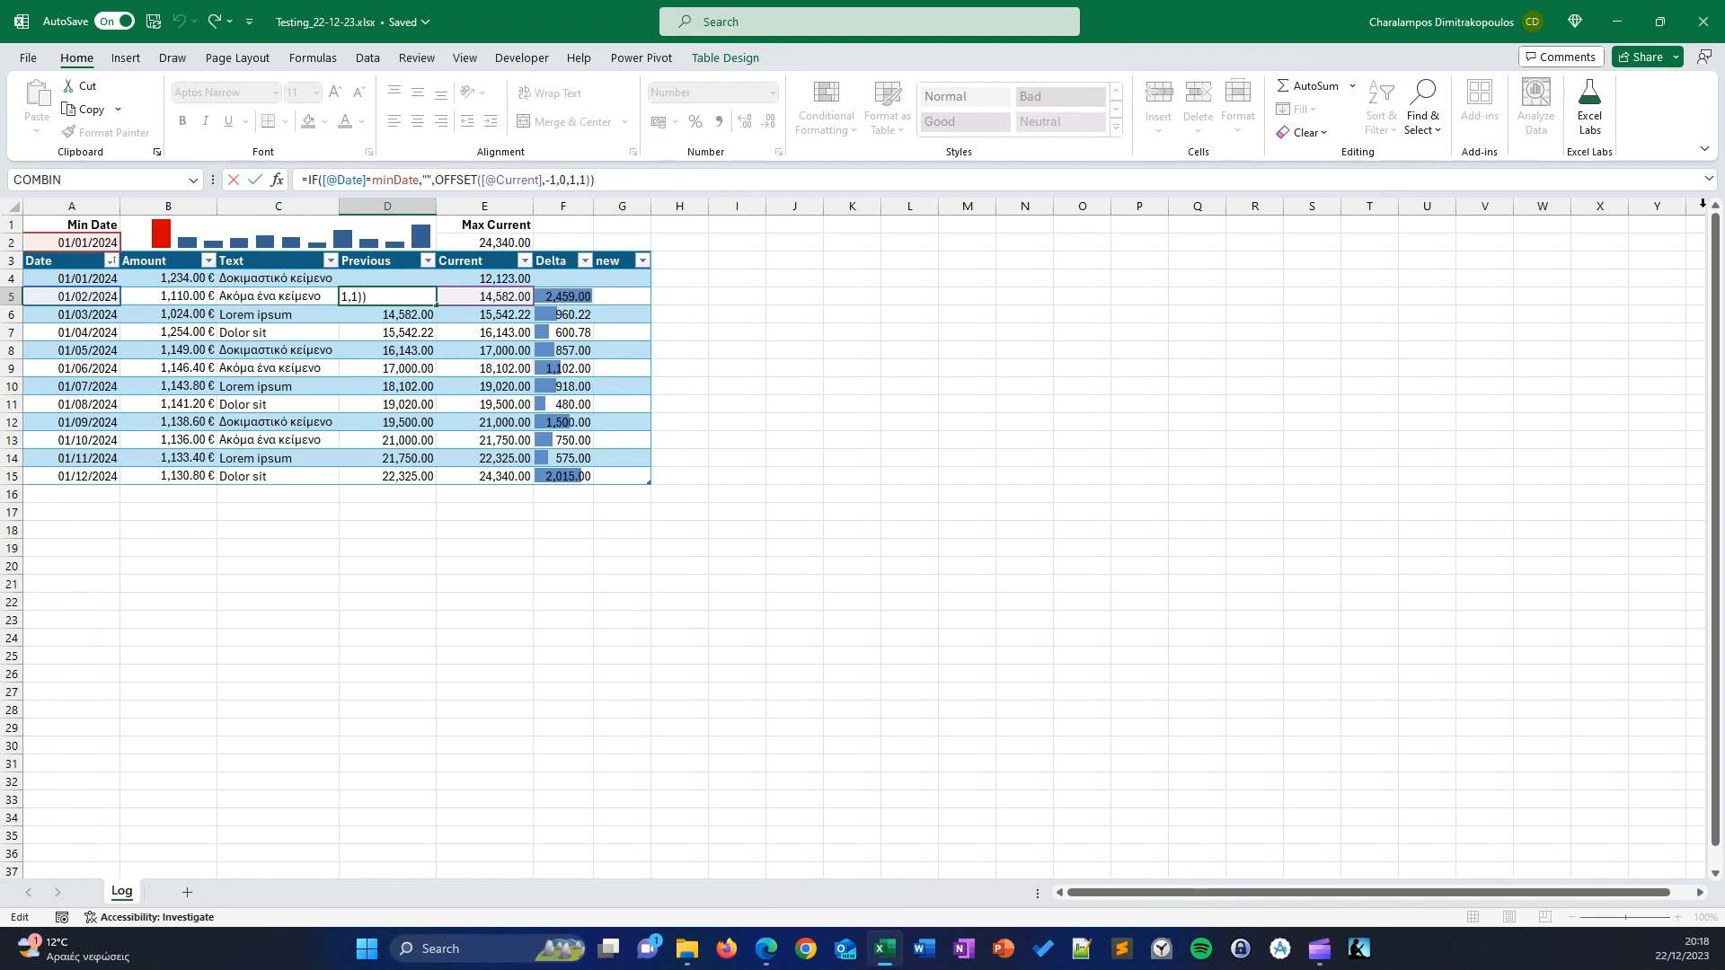
pyautogui.click(1711, 181)
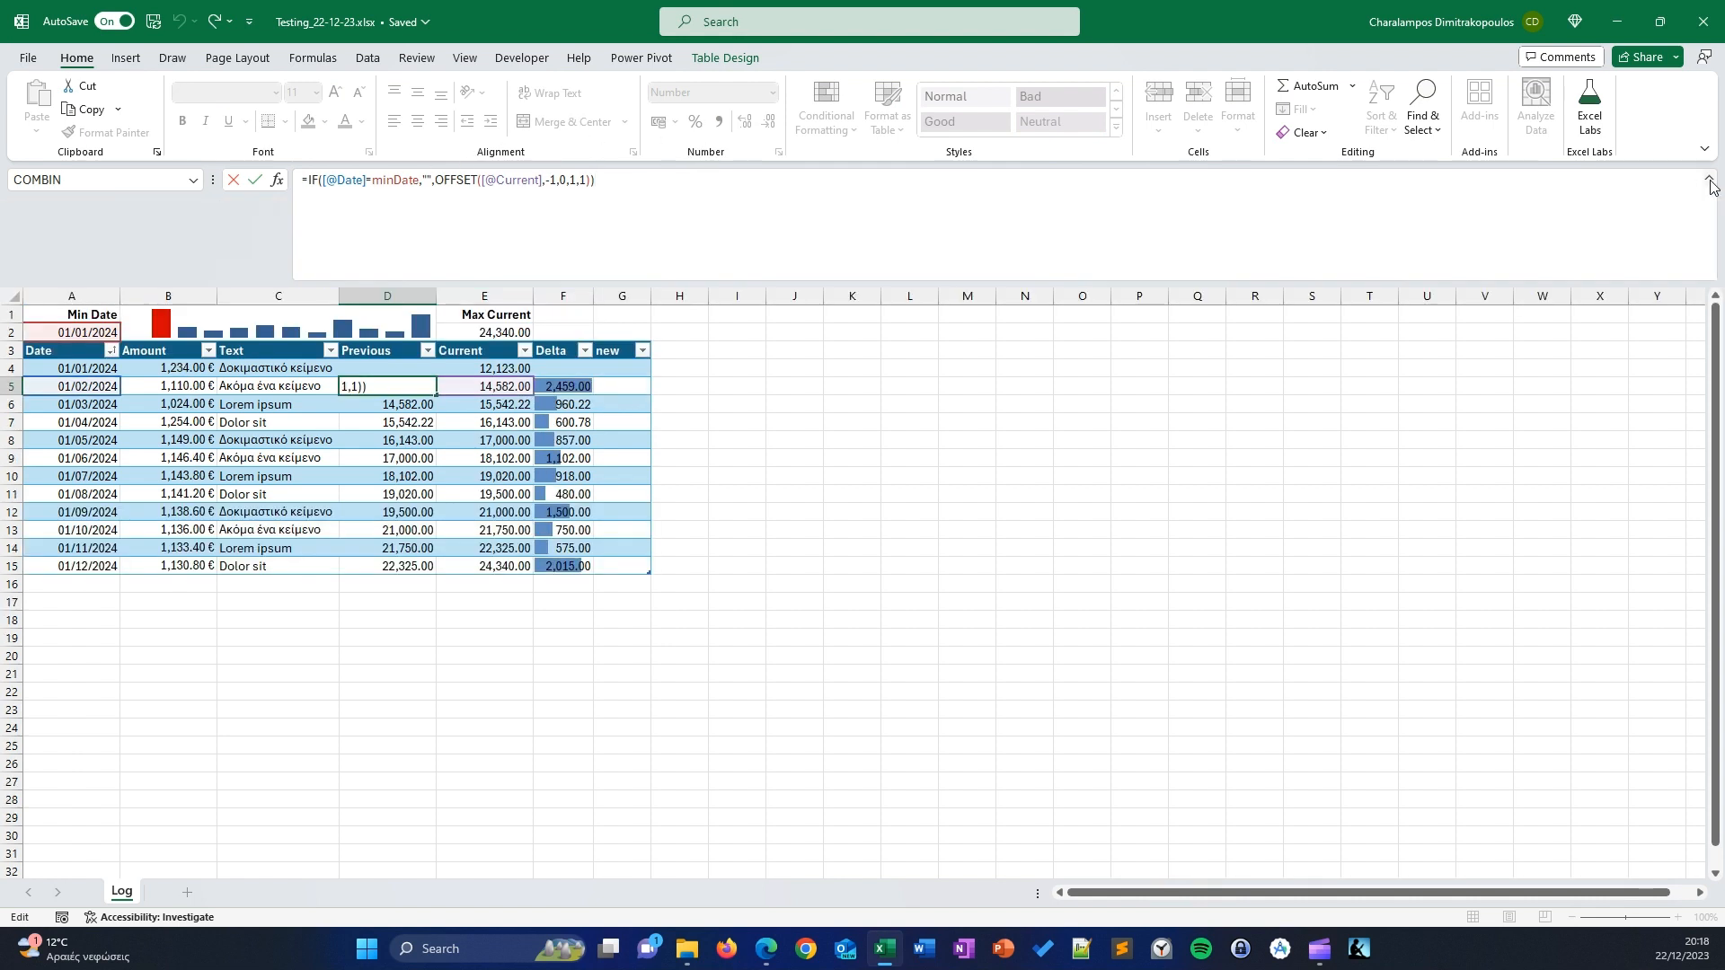
pyautogui.click(326, 181)
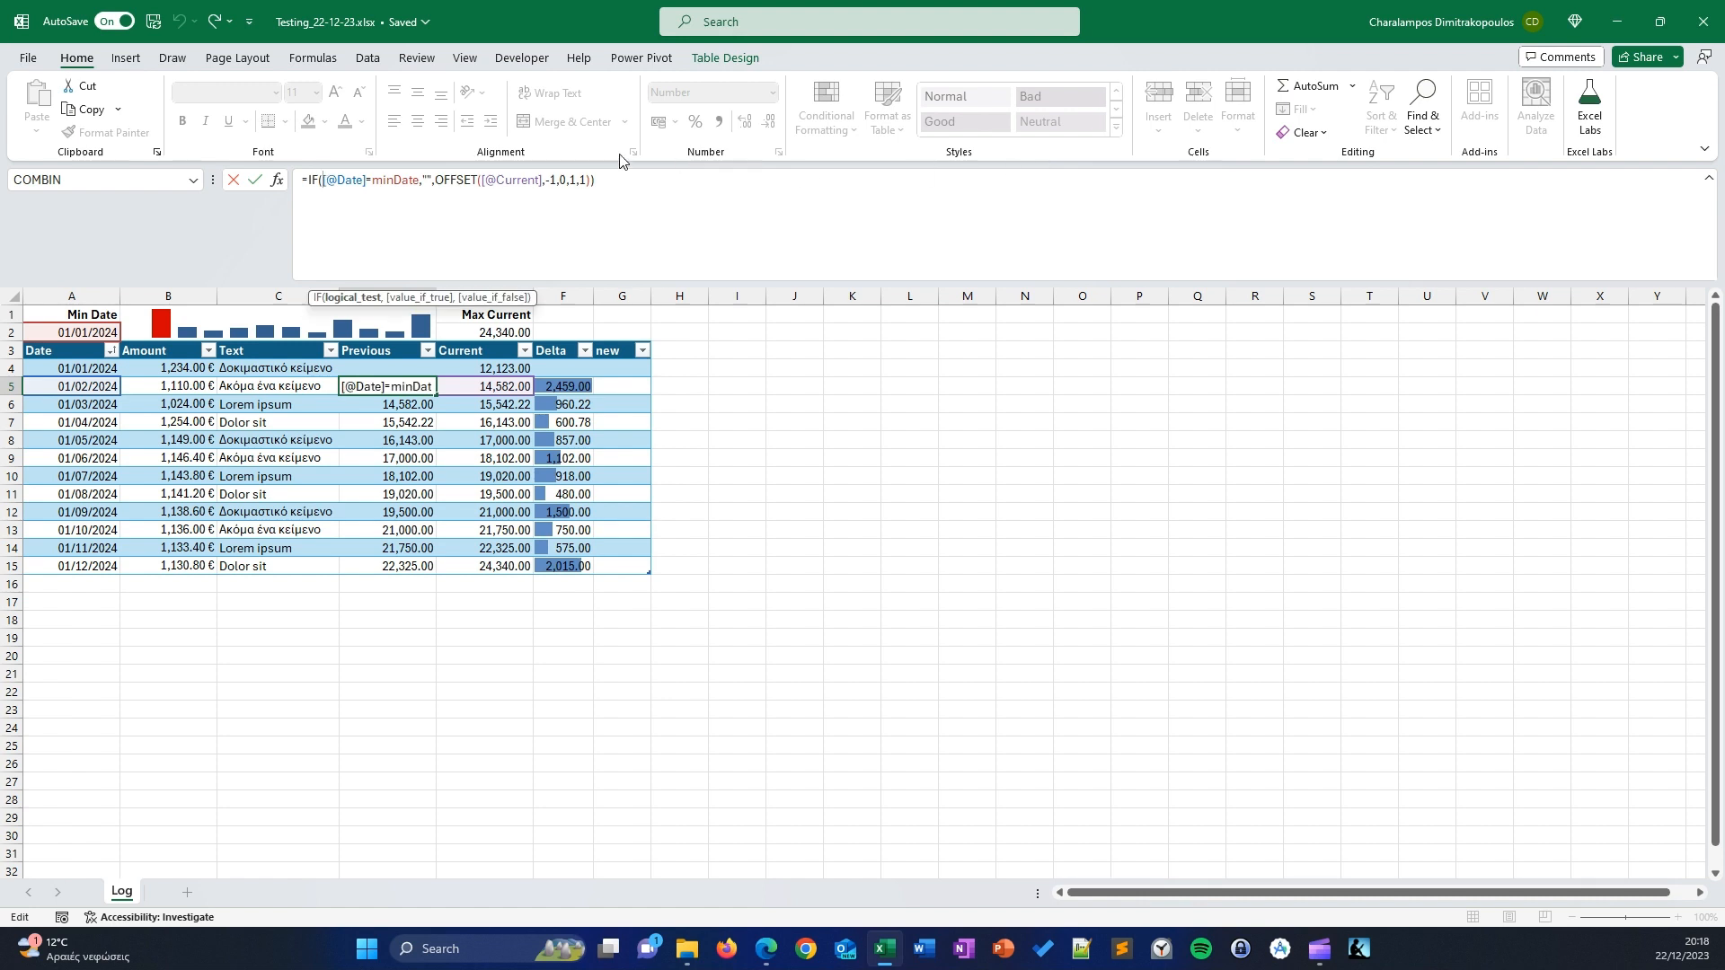
pyautogui.click(443, 181)
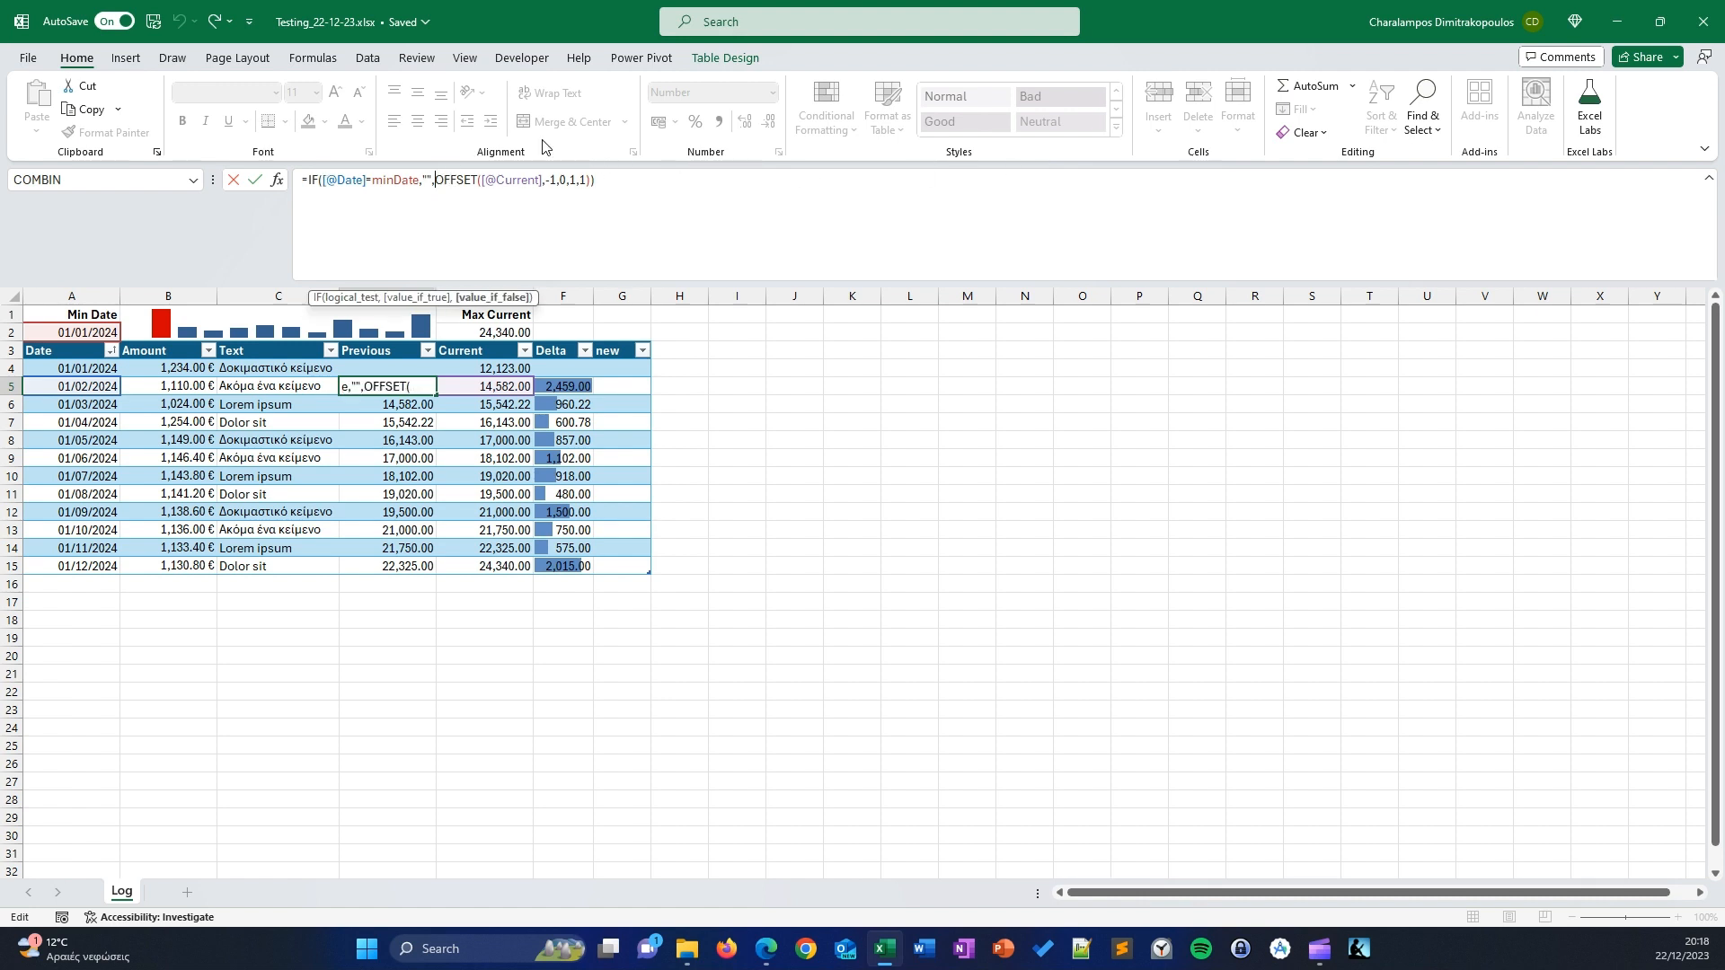
# - Add blank lines before and after the OFFSET function in the D5 formula to set it apart from the IF
pyautogui.hotkey('alt', 'Return')
pyautogui.hotkey('alt', 'Return')
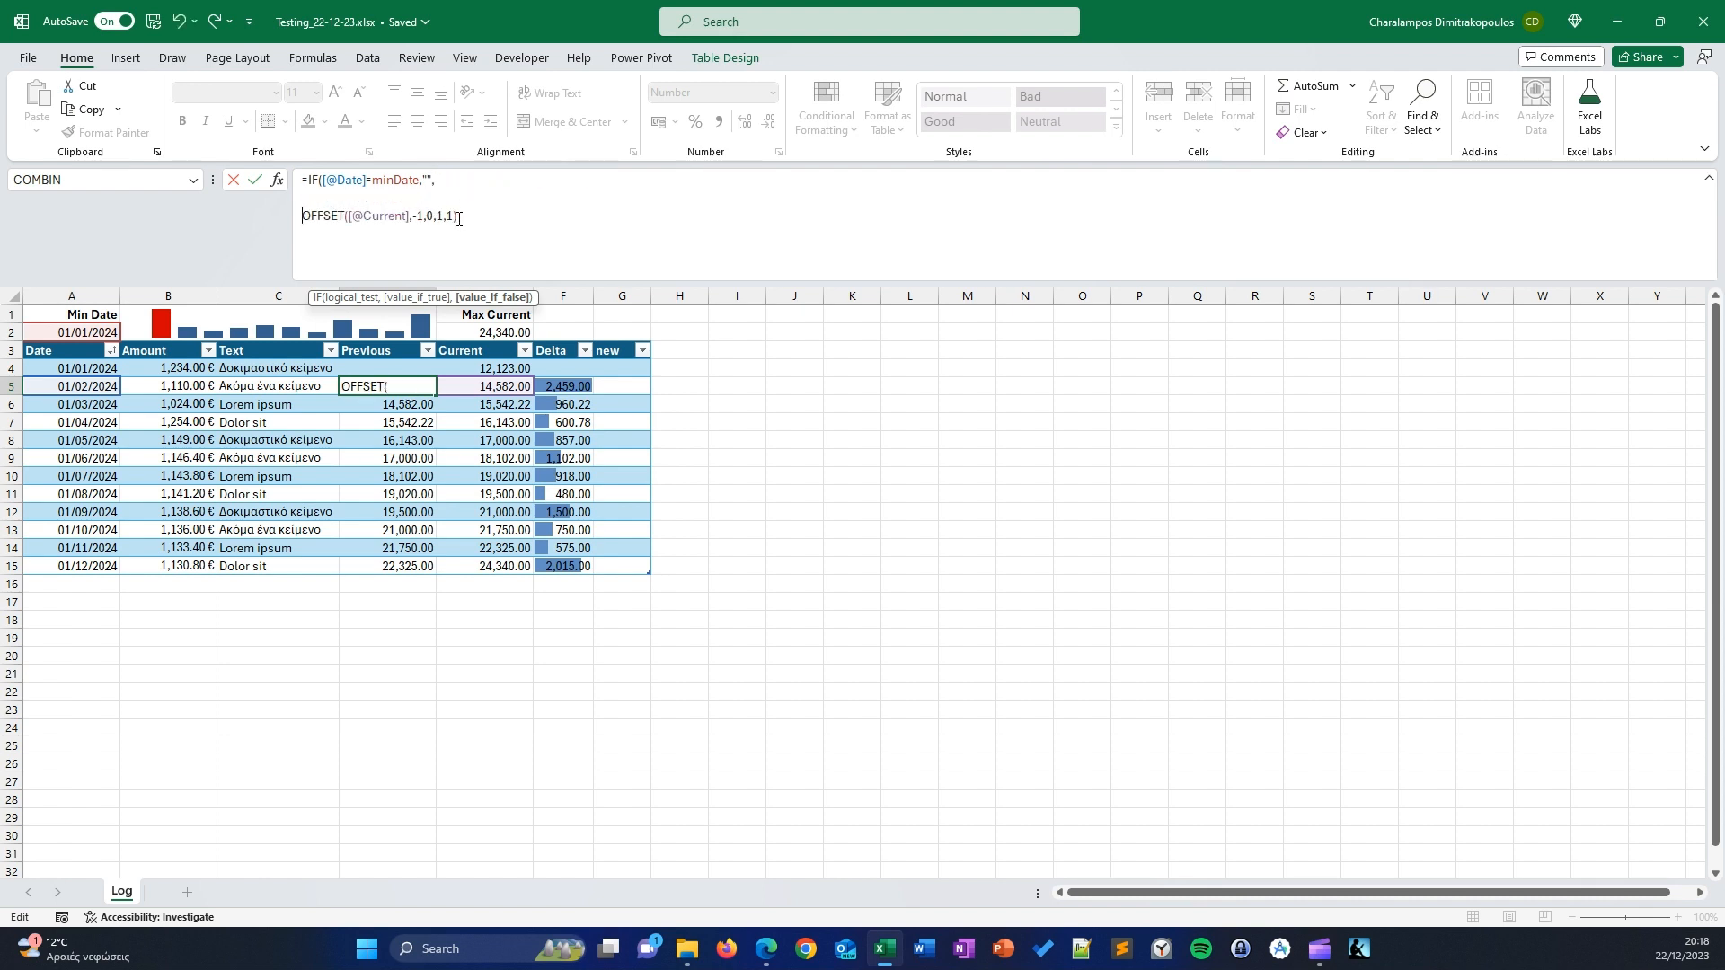
pyautogui.click(462, 217)
pyautogui.hotkey('alt', 'Return')
pyautogui.hotkey('alt', 'Return')
# - Examine the OFFSET arguments in the D5 formula one by one: reference, rows, columns, height and width
pyautogui.click(349, 216)
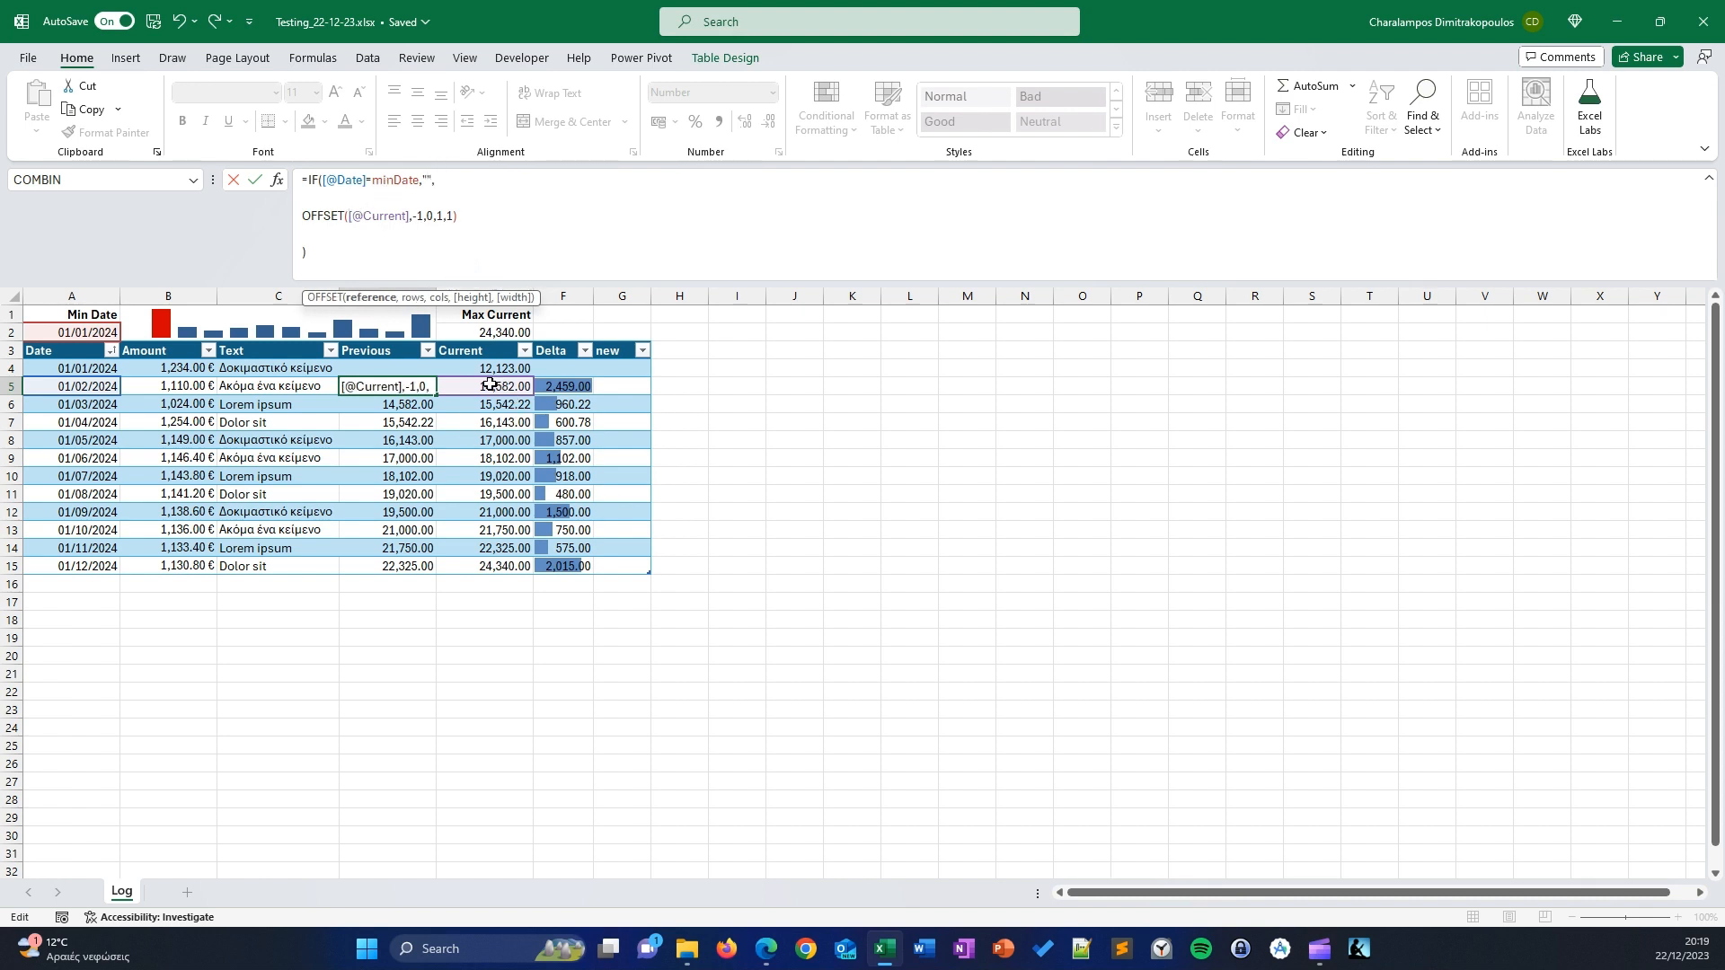
pyautogui.click(414, 219)
pyautogui.click(423, 217)
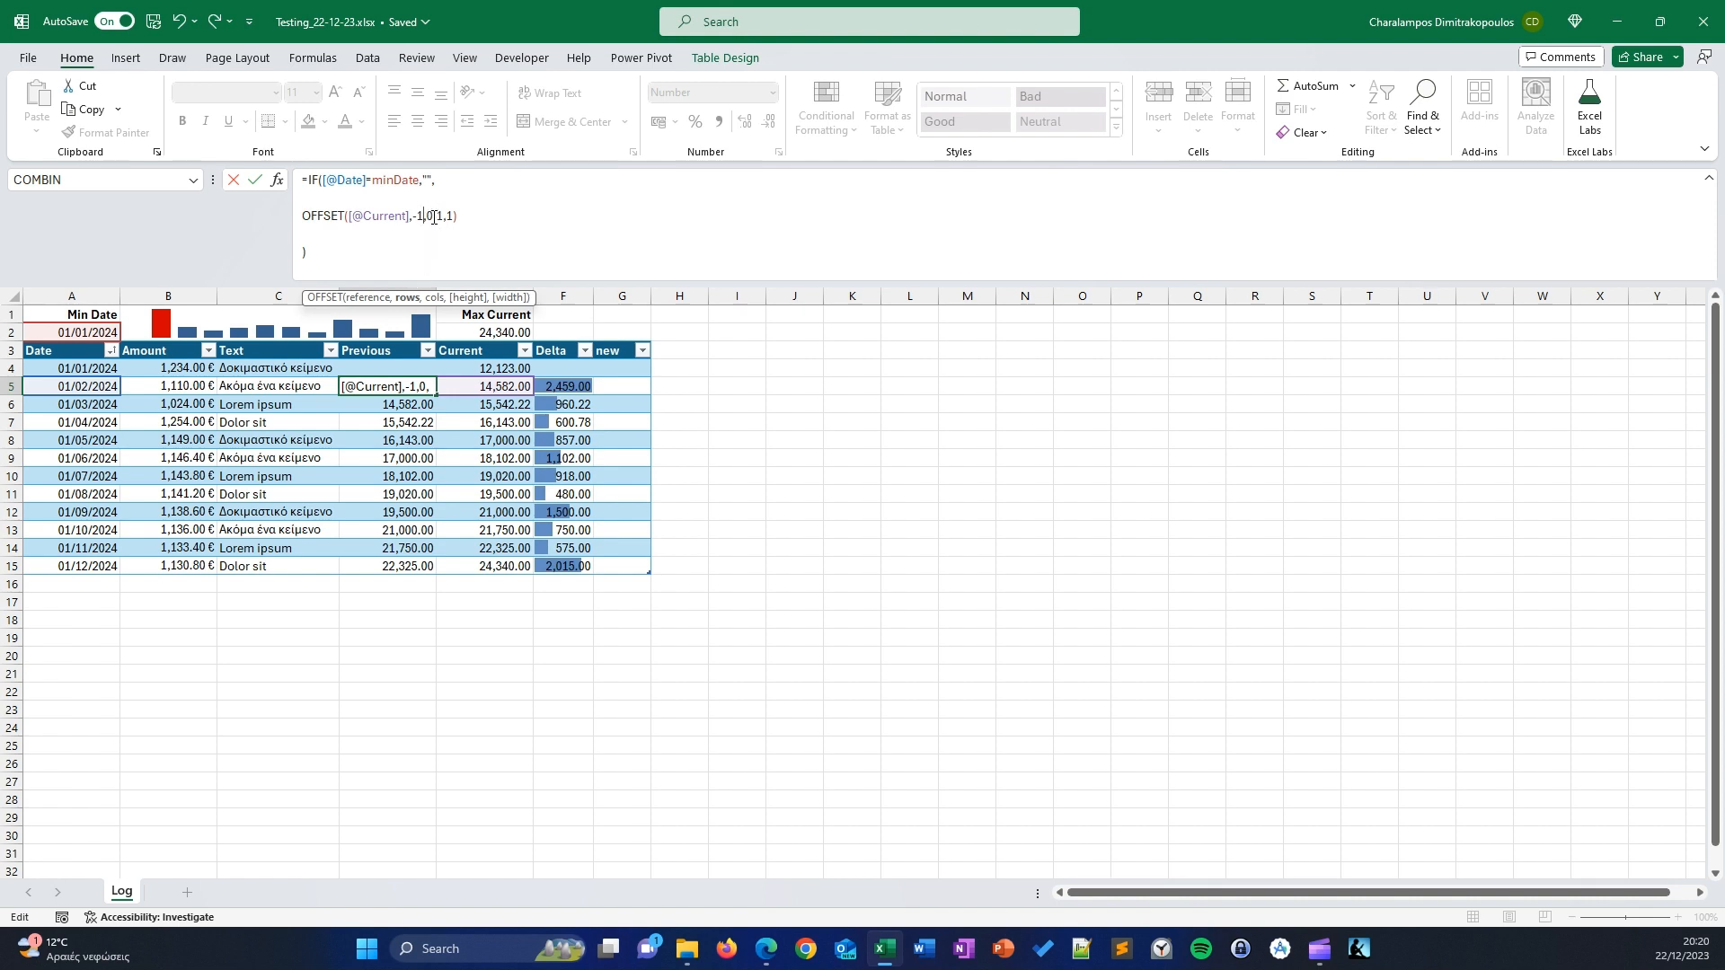
pyautogui.click(434, 217)
pyautogui.click(438, 215)
# - Remove the added line breaks from the D5 formula and commit it on a single line
pyautogui.click(458, 182)
pyautogui.press('Delete')
pyautogui.press('Delete')
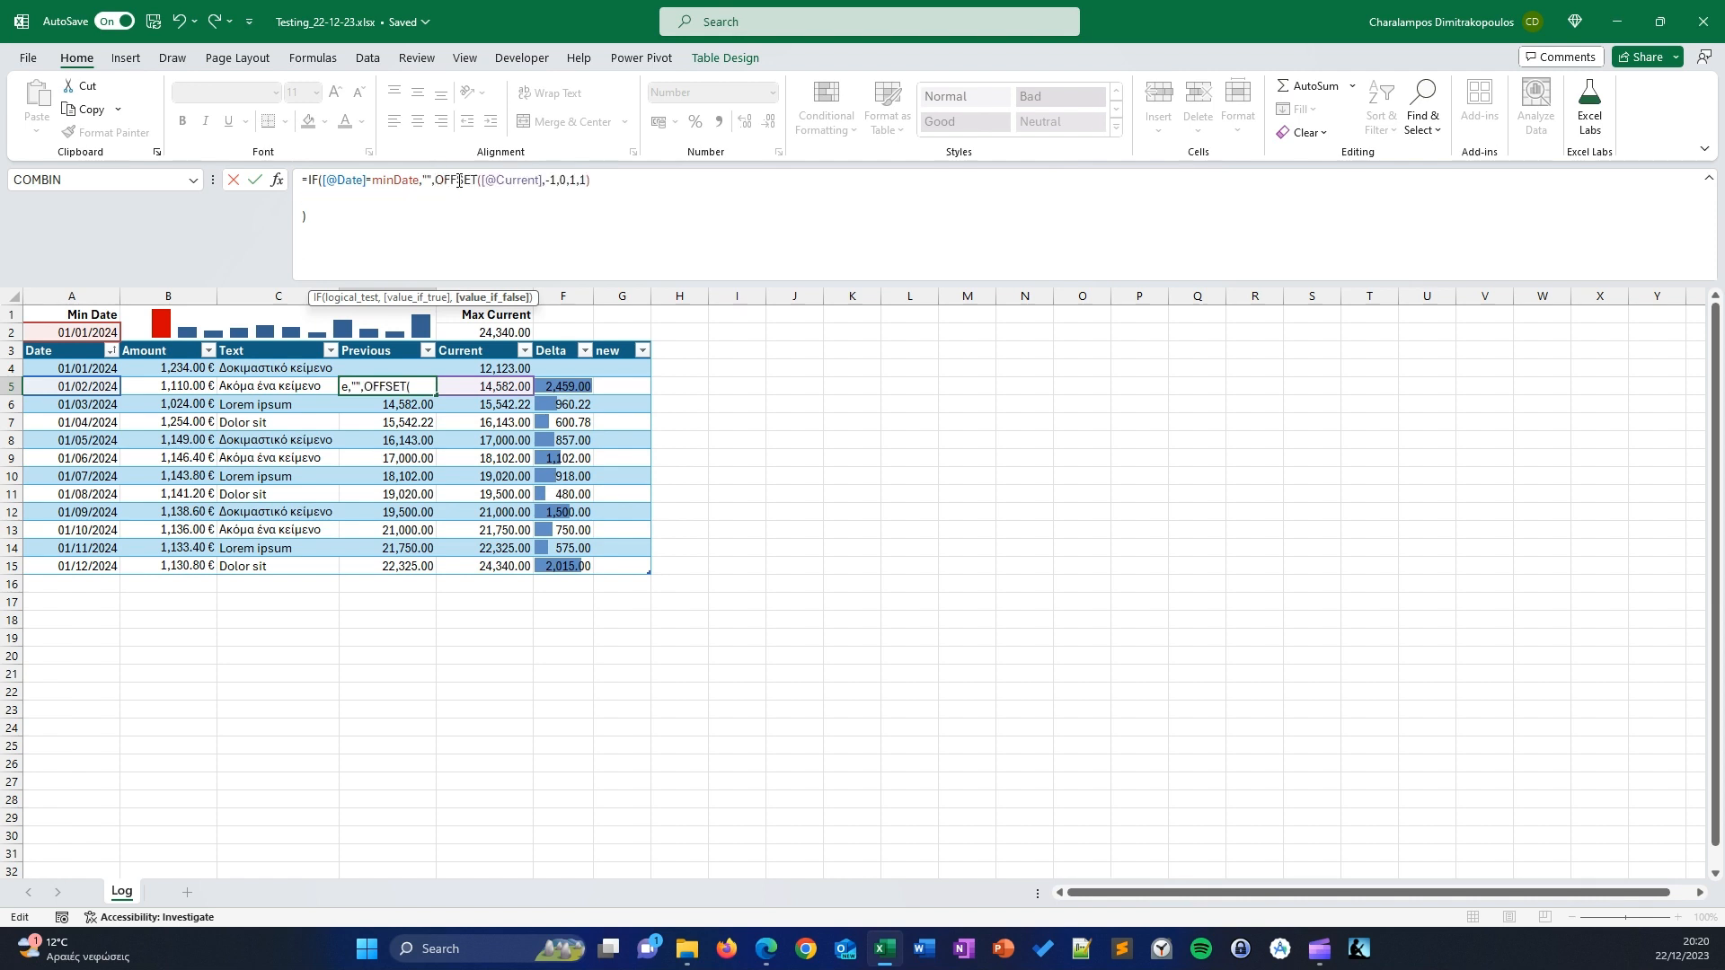
pyautogui.press('End')
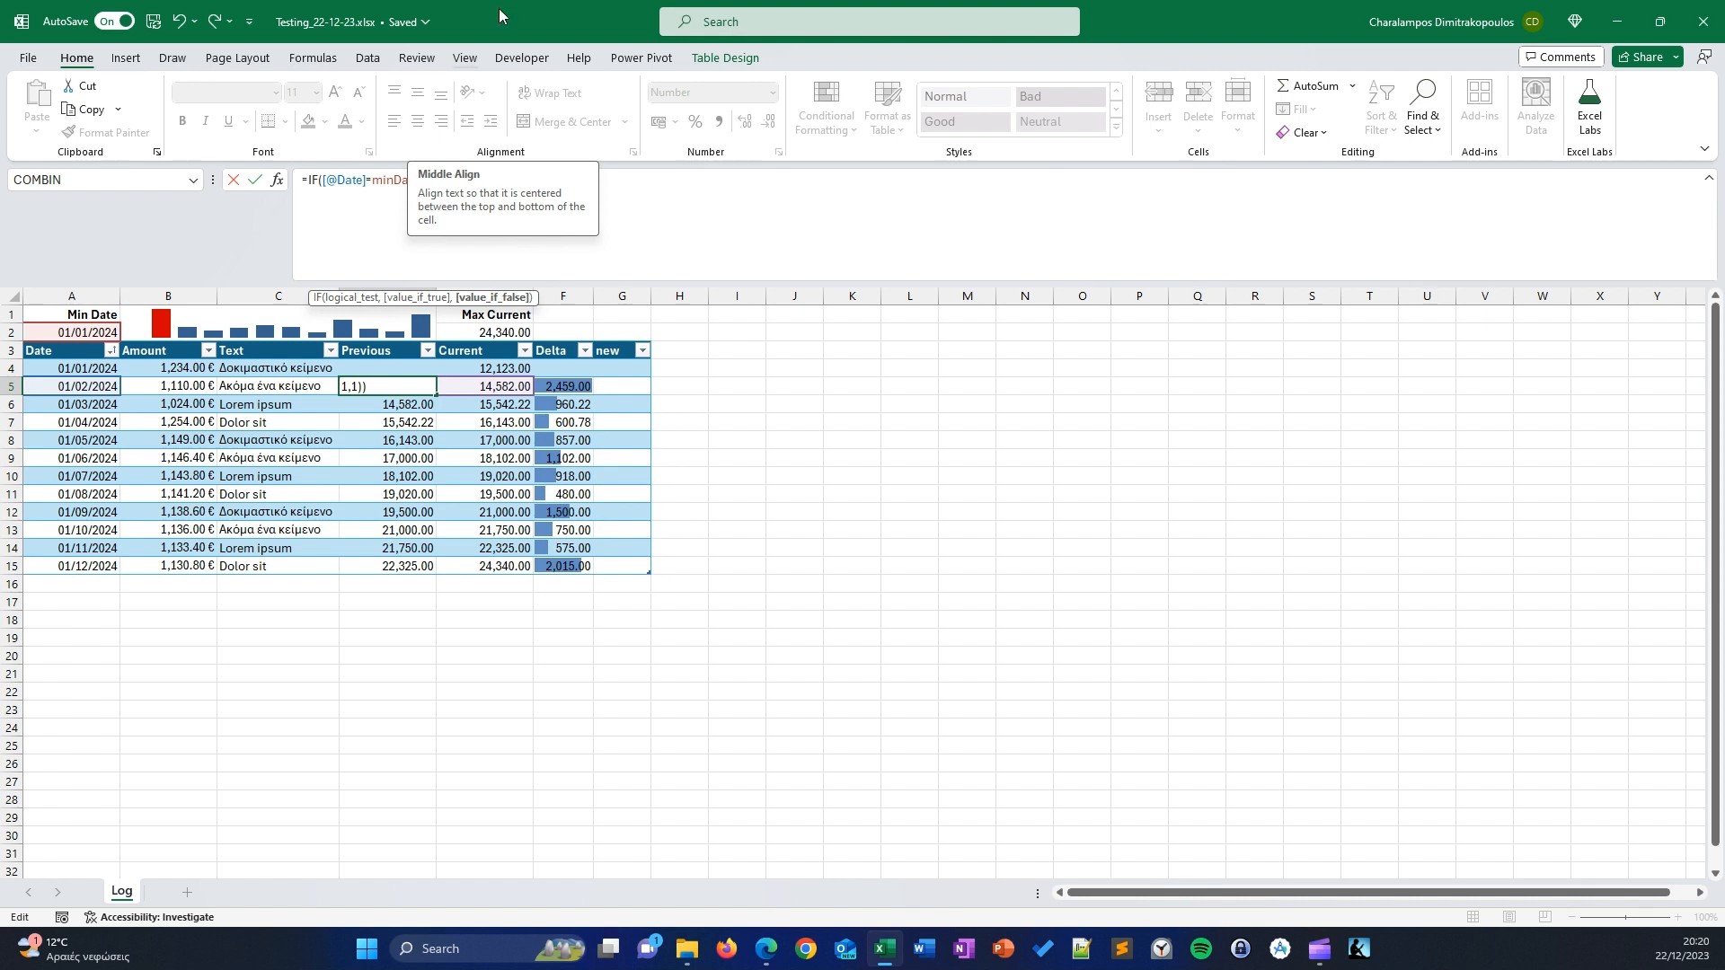
pyautogui.click(793, 205)
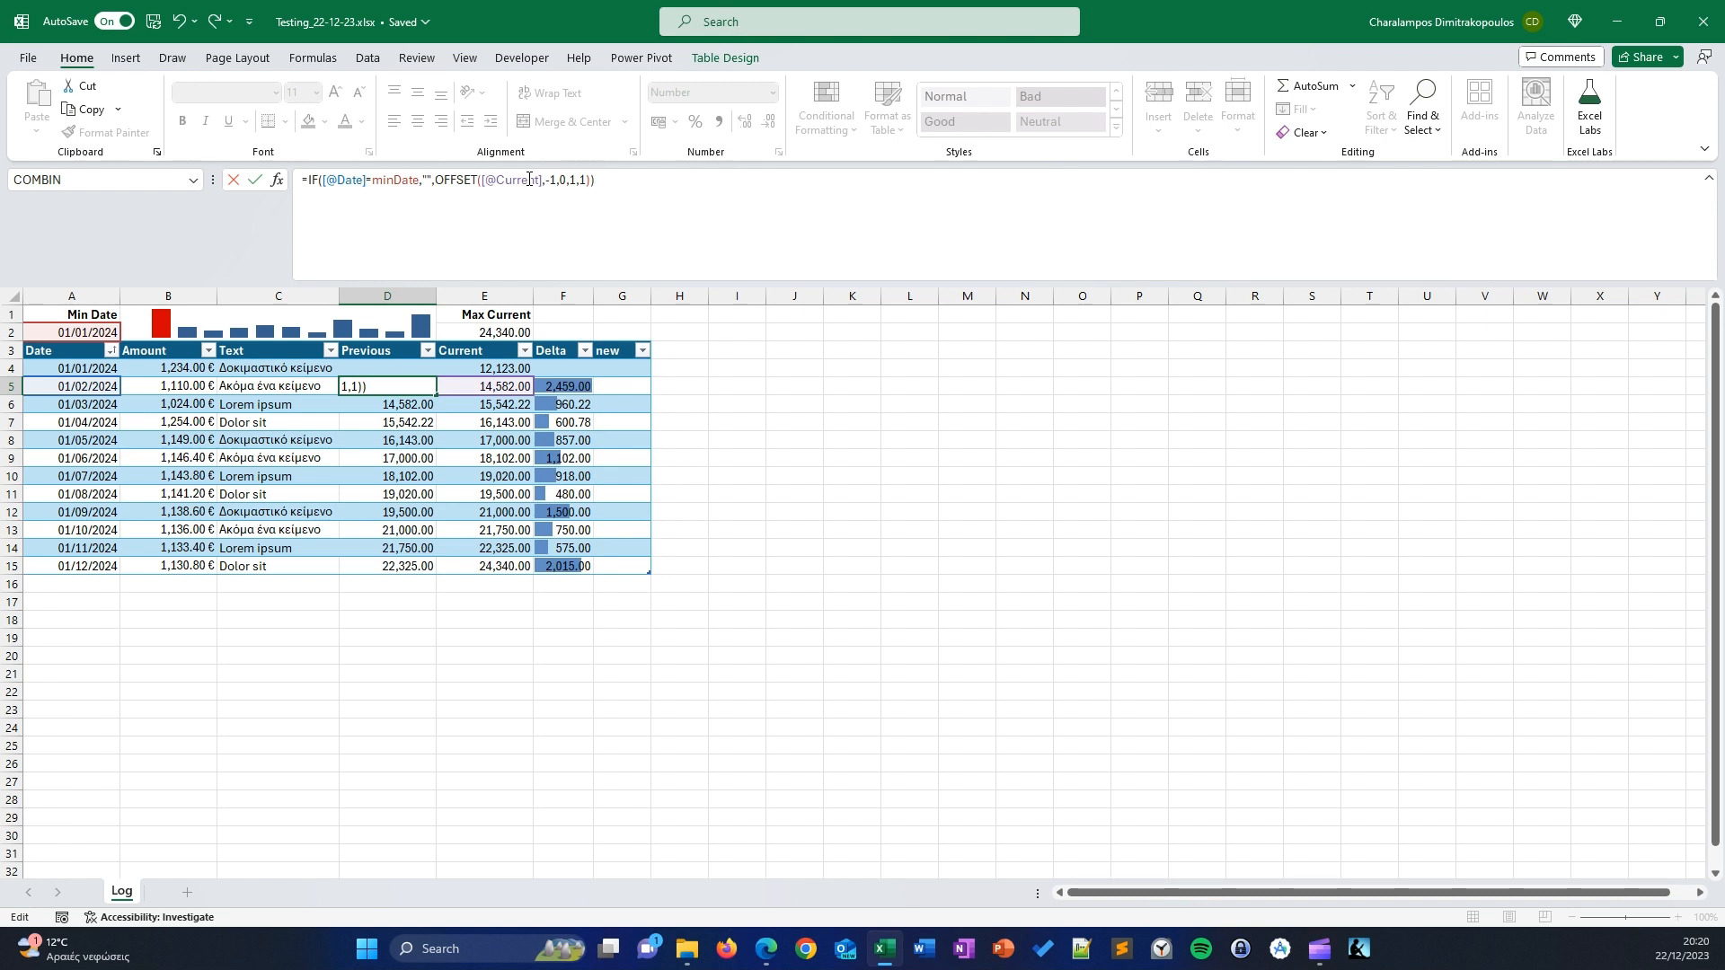
pyautogui.press('Return')
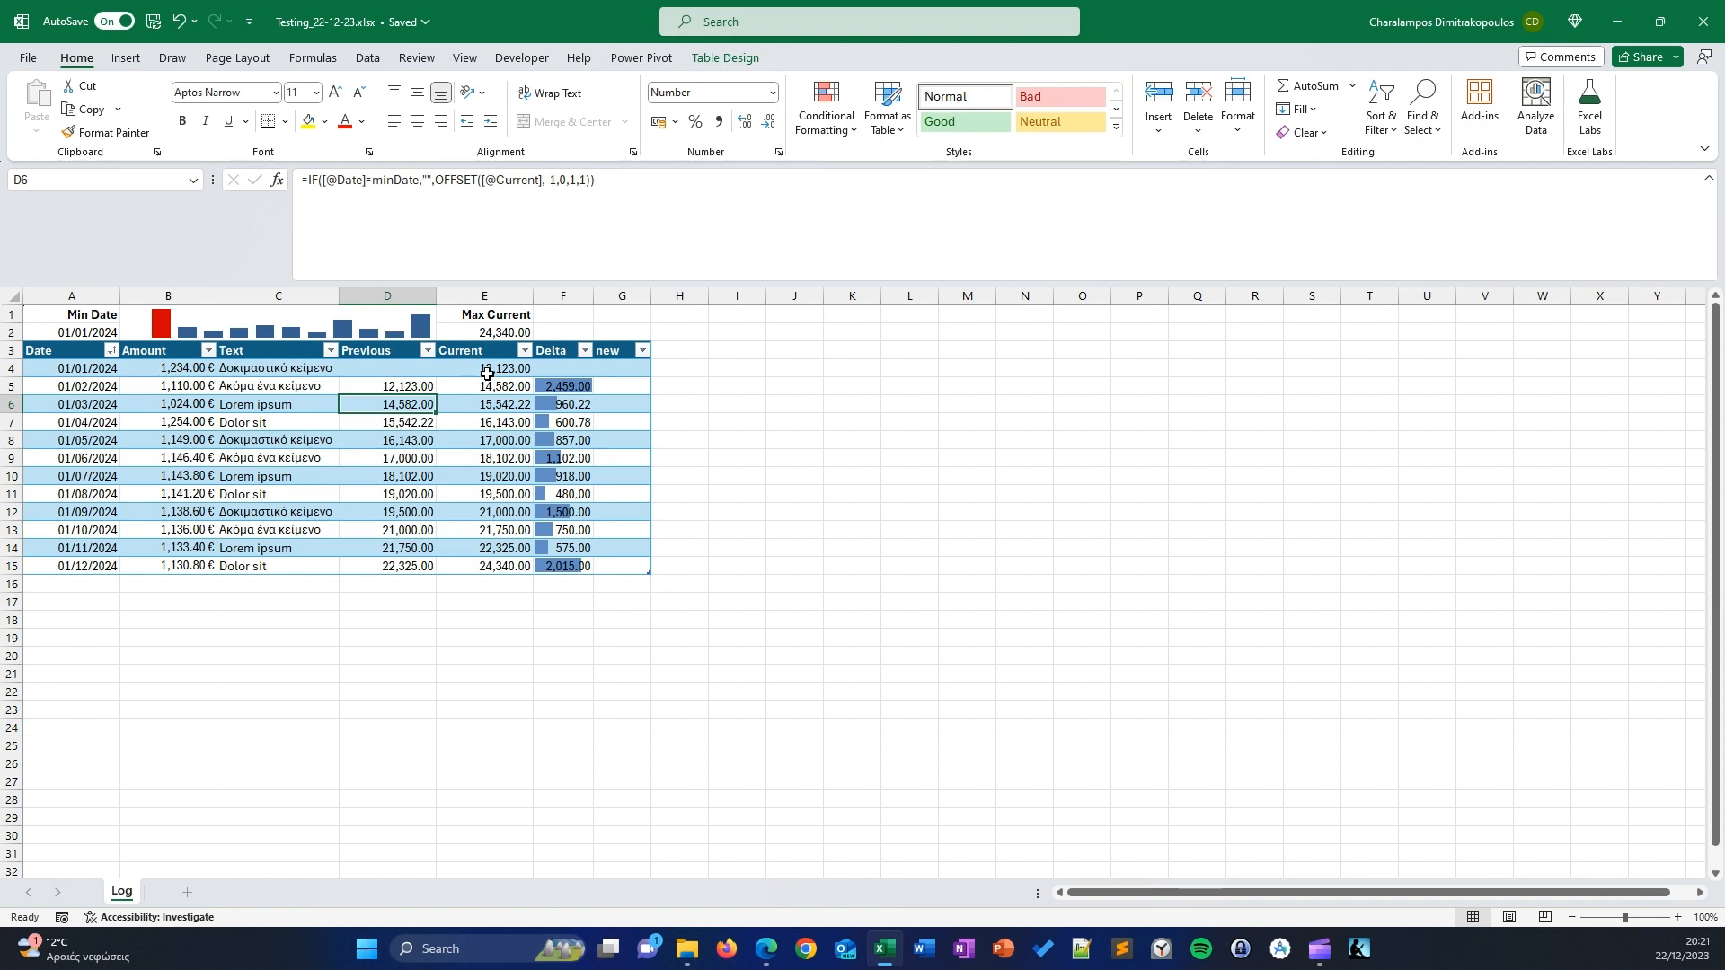
# - Compare the Previous formula in D5 with the Current entries in E5 and E9
pyautogui.click(390, 386)
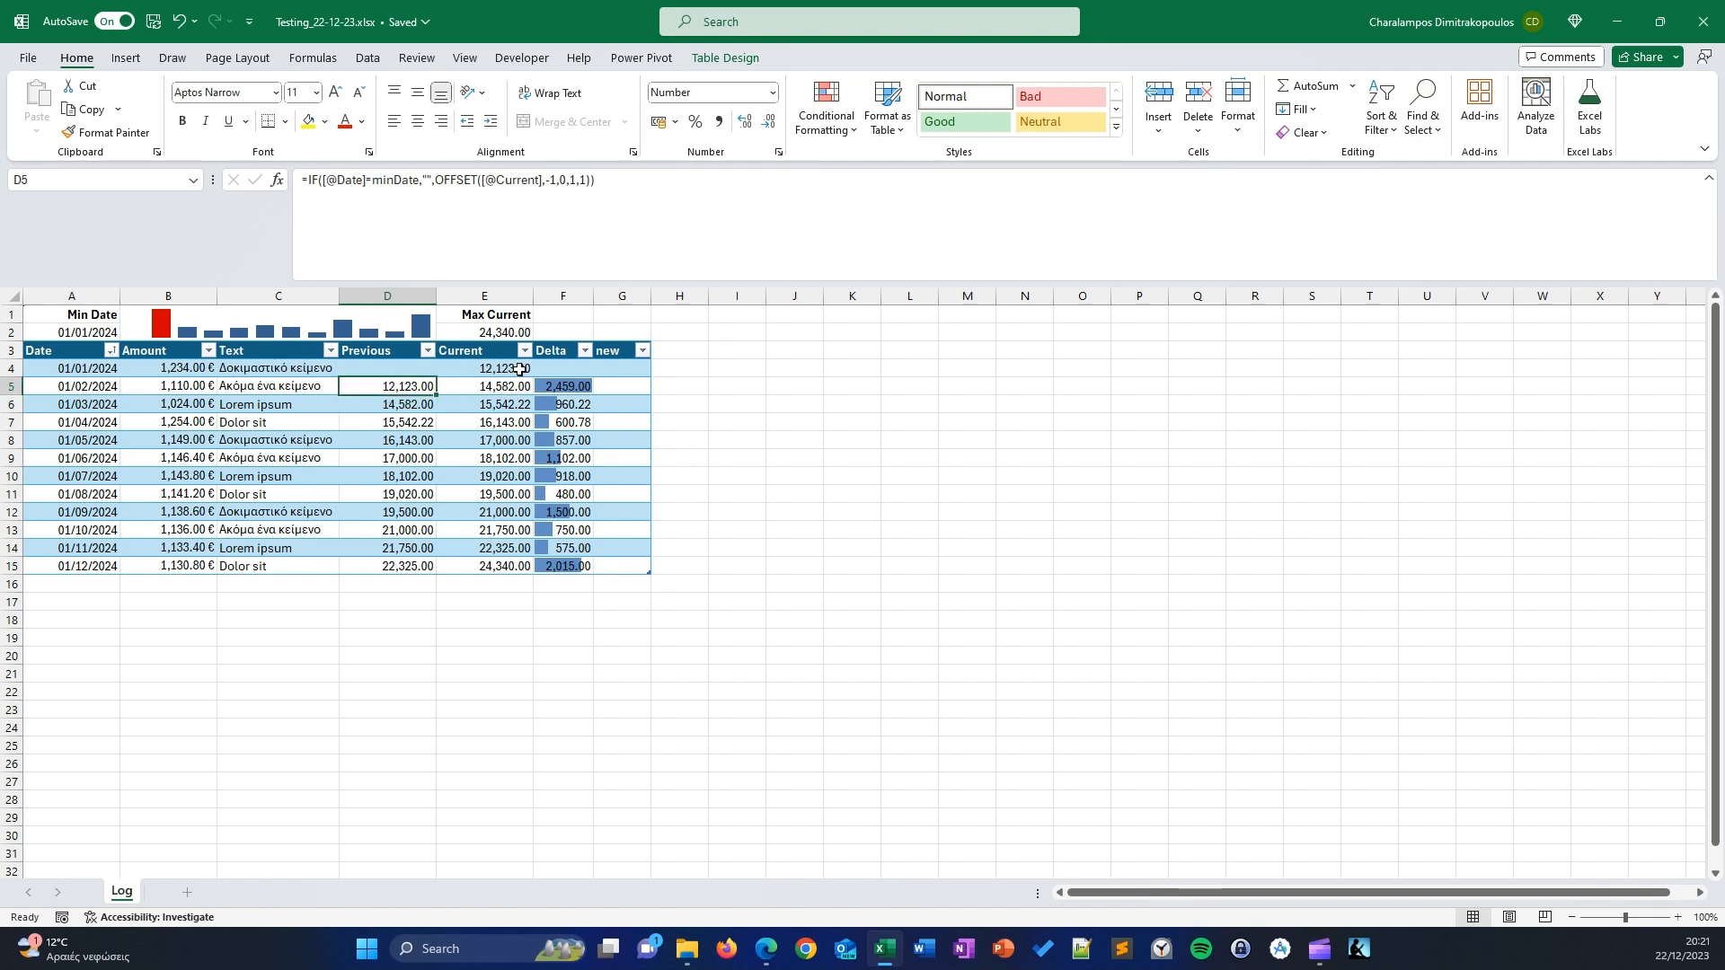
pyautogui.click(508, 388)
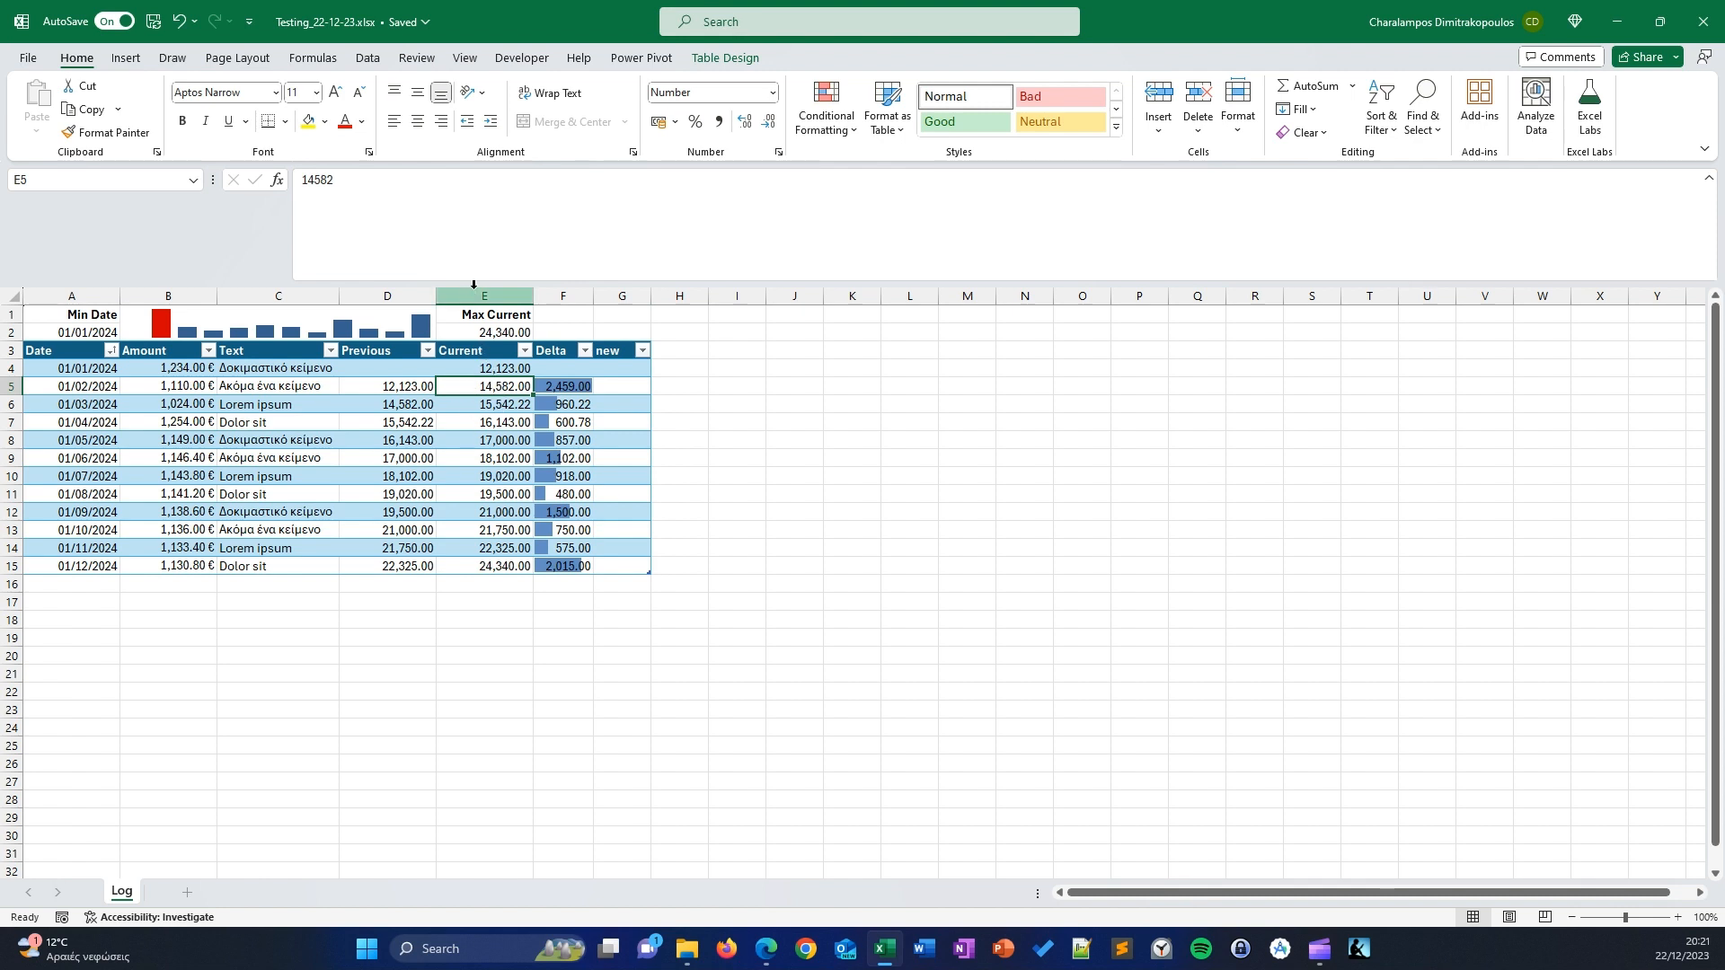
pyautogui.click(505, 454)
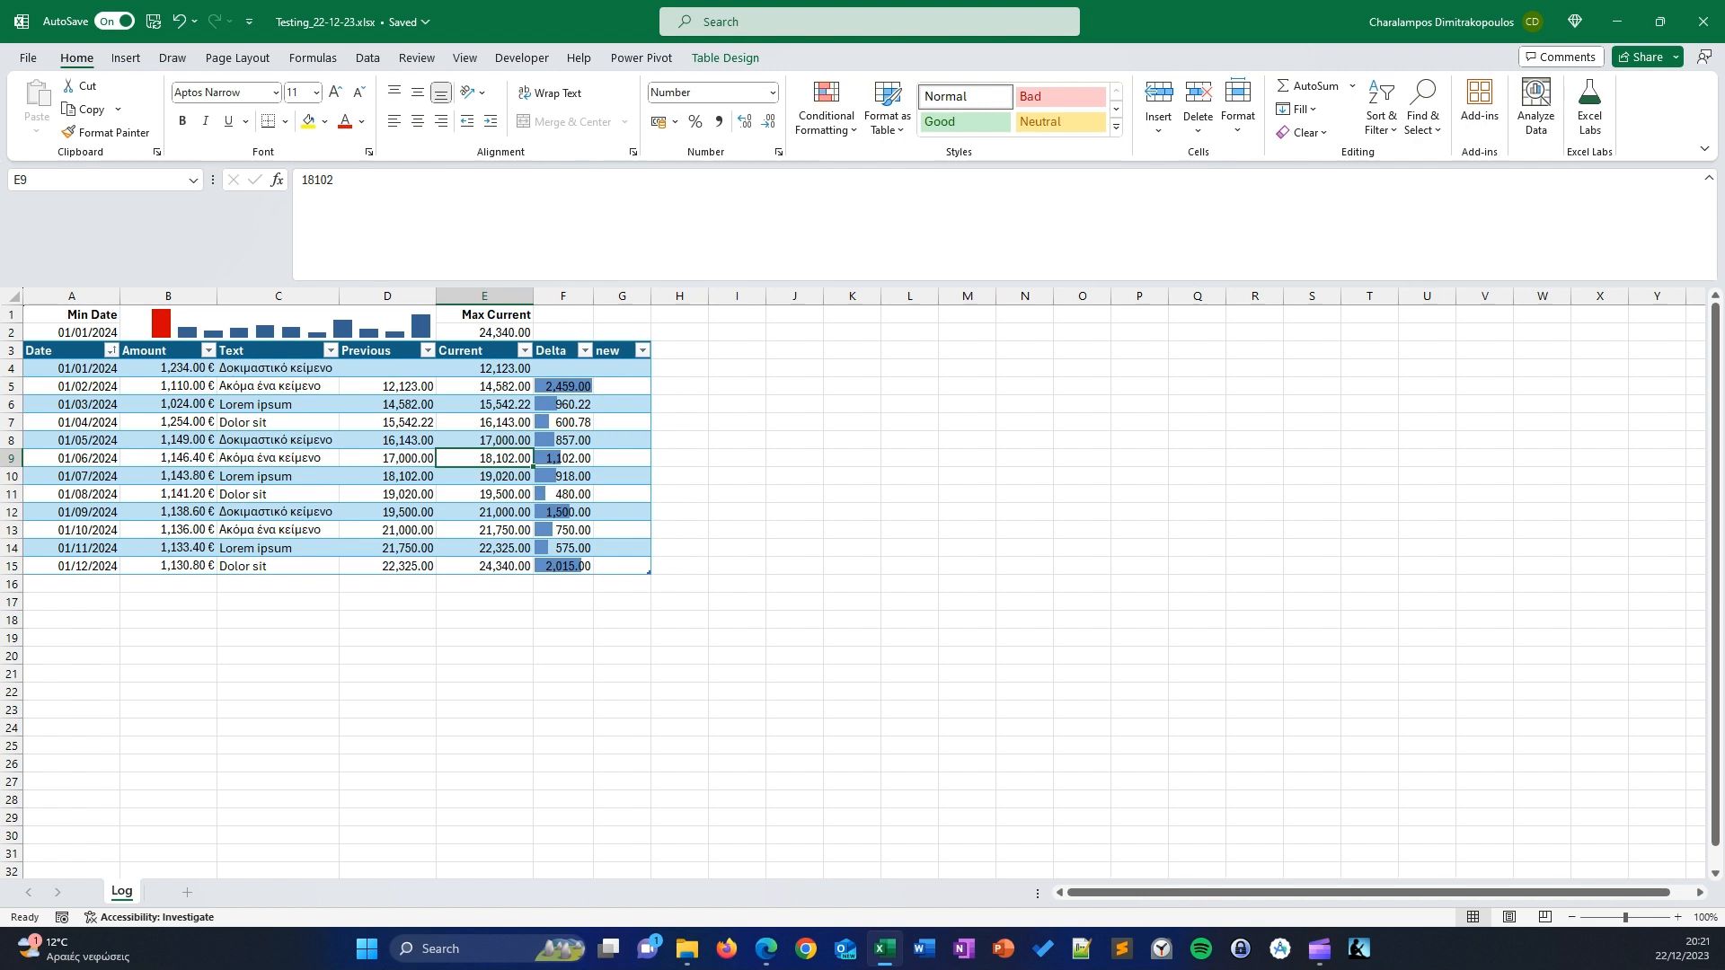
# - Bring the mirrored phone window over the worksheet and enter amount 2000 and text djhbfh in the row dated 22/01/2025
pyautogui.hotkey('alt', 'Tab')
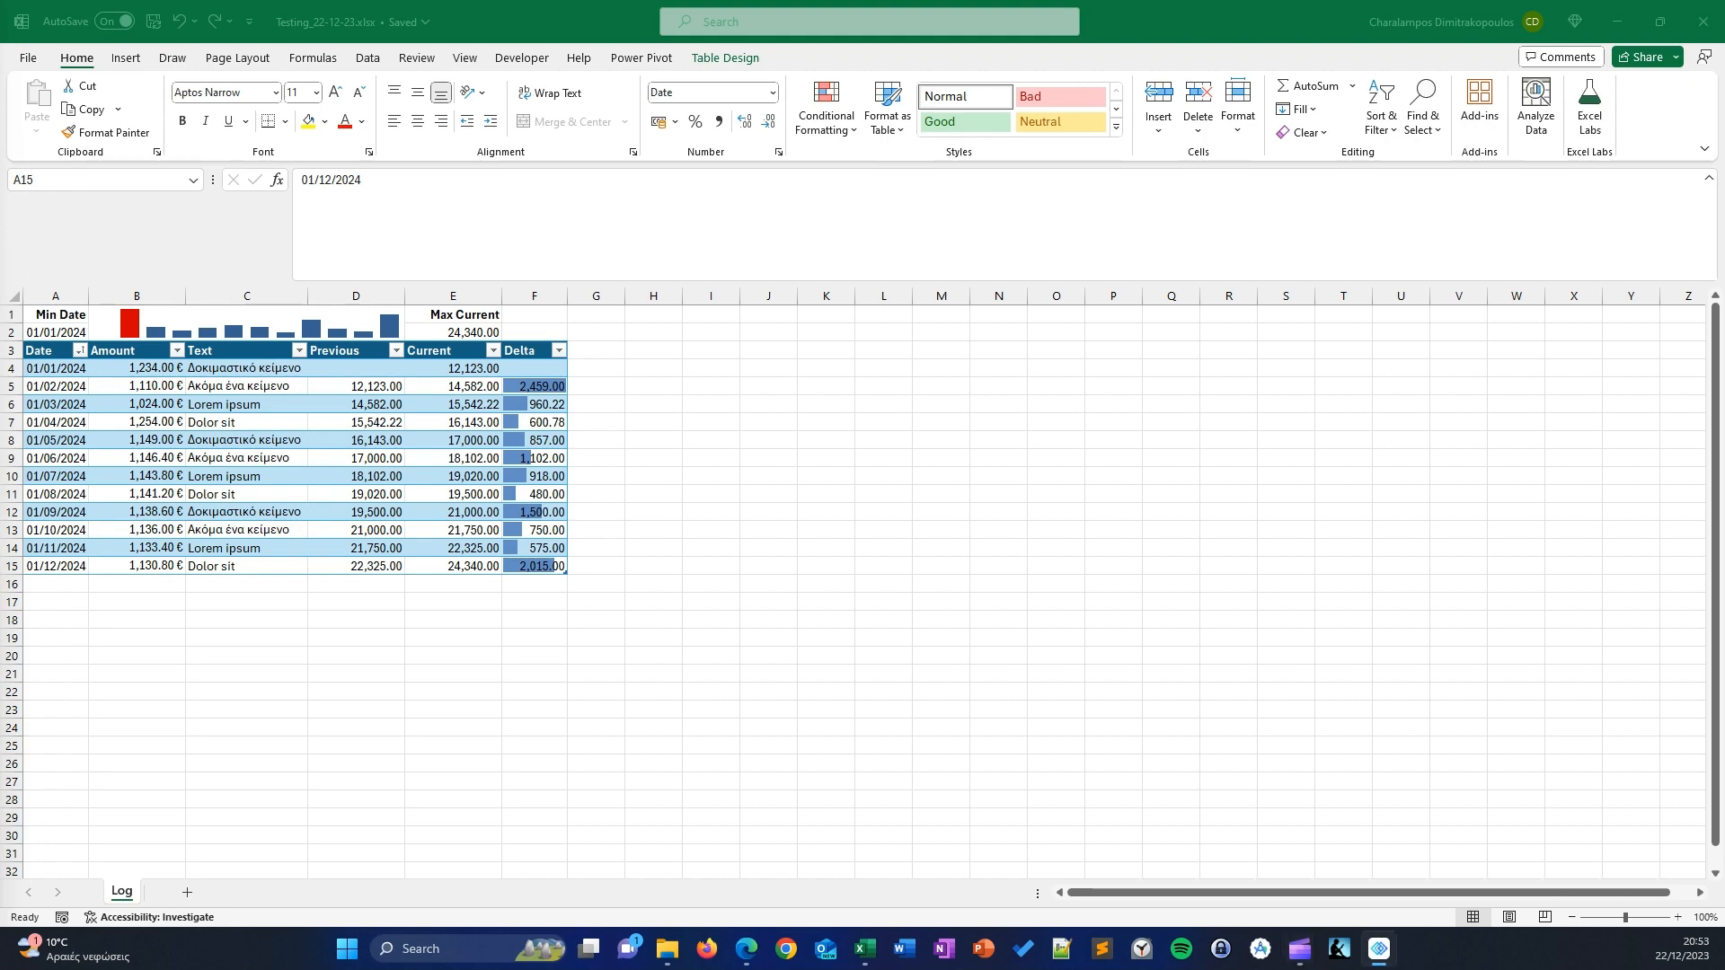
pyautogui.moveTo(1, 350); pyautogui.dragTo(846, 250)
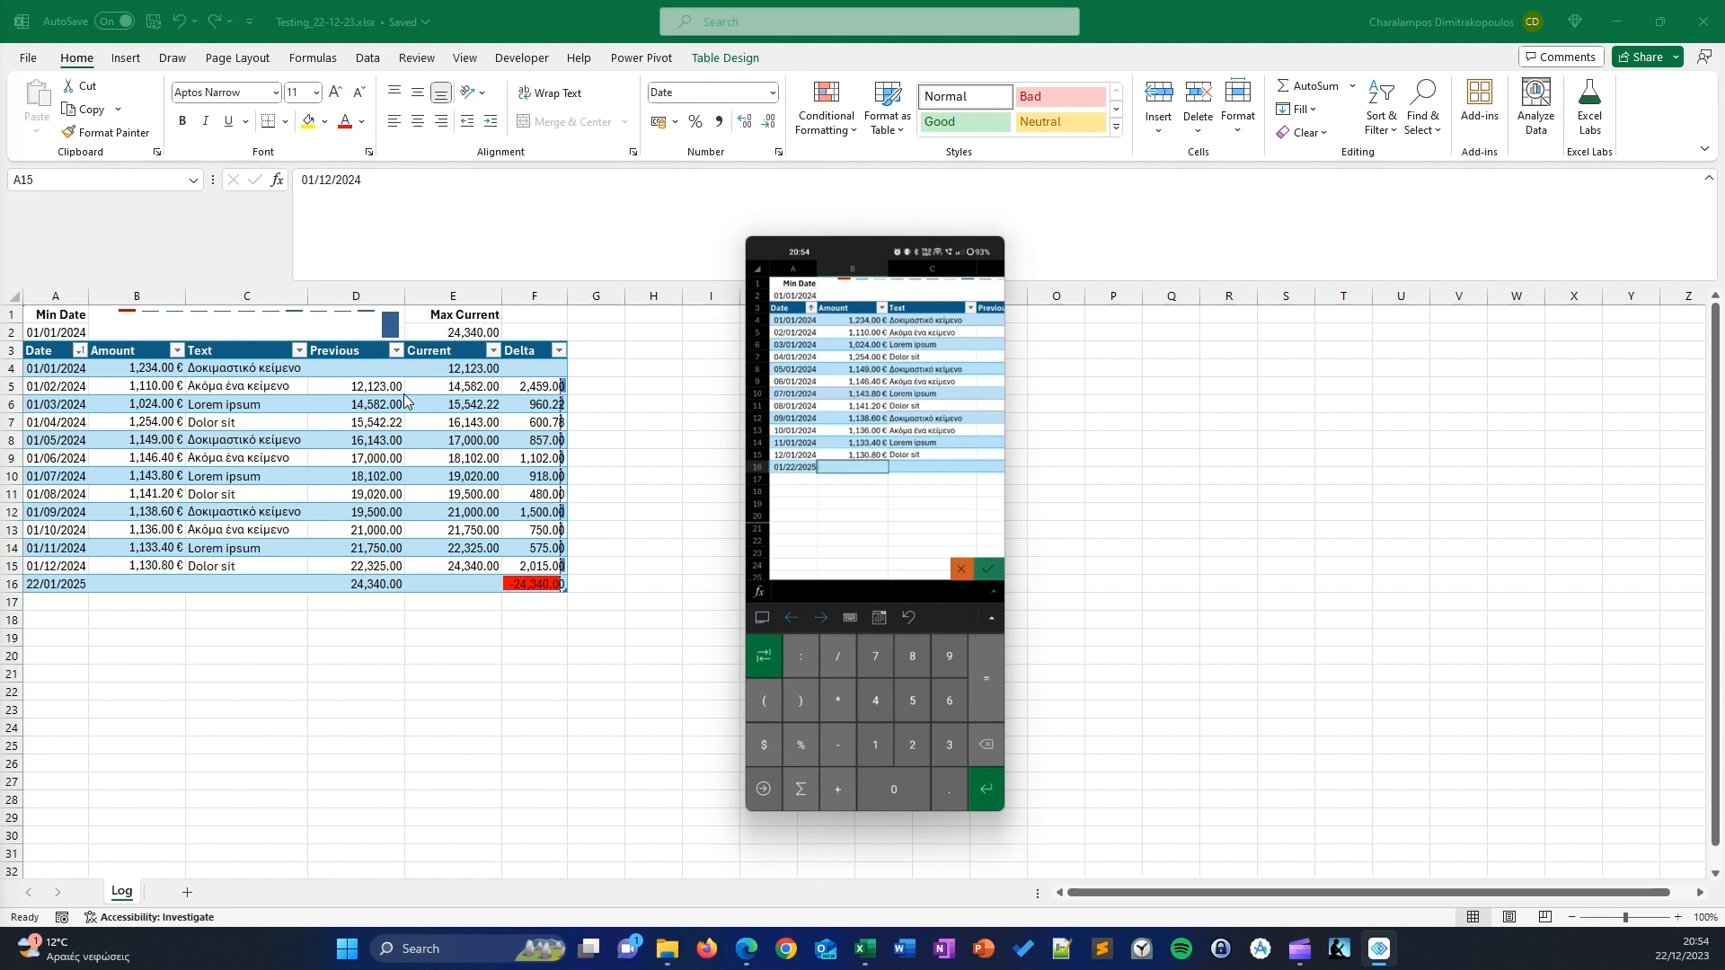
pyautogui.write('000')
pyautogui.press('Tab')
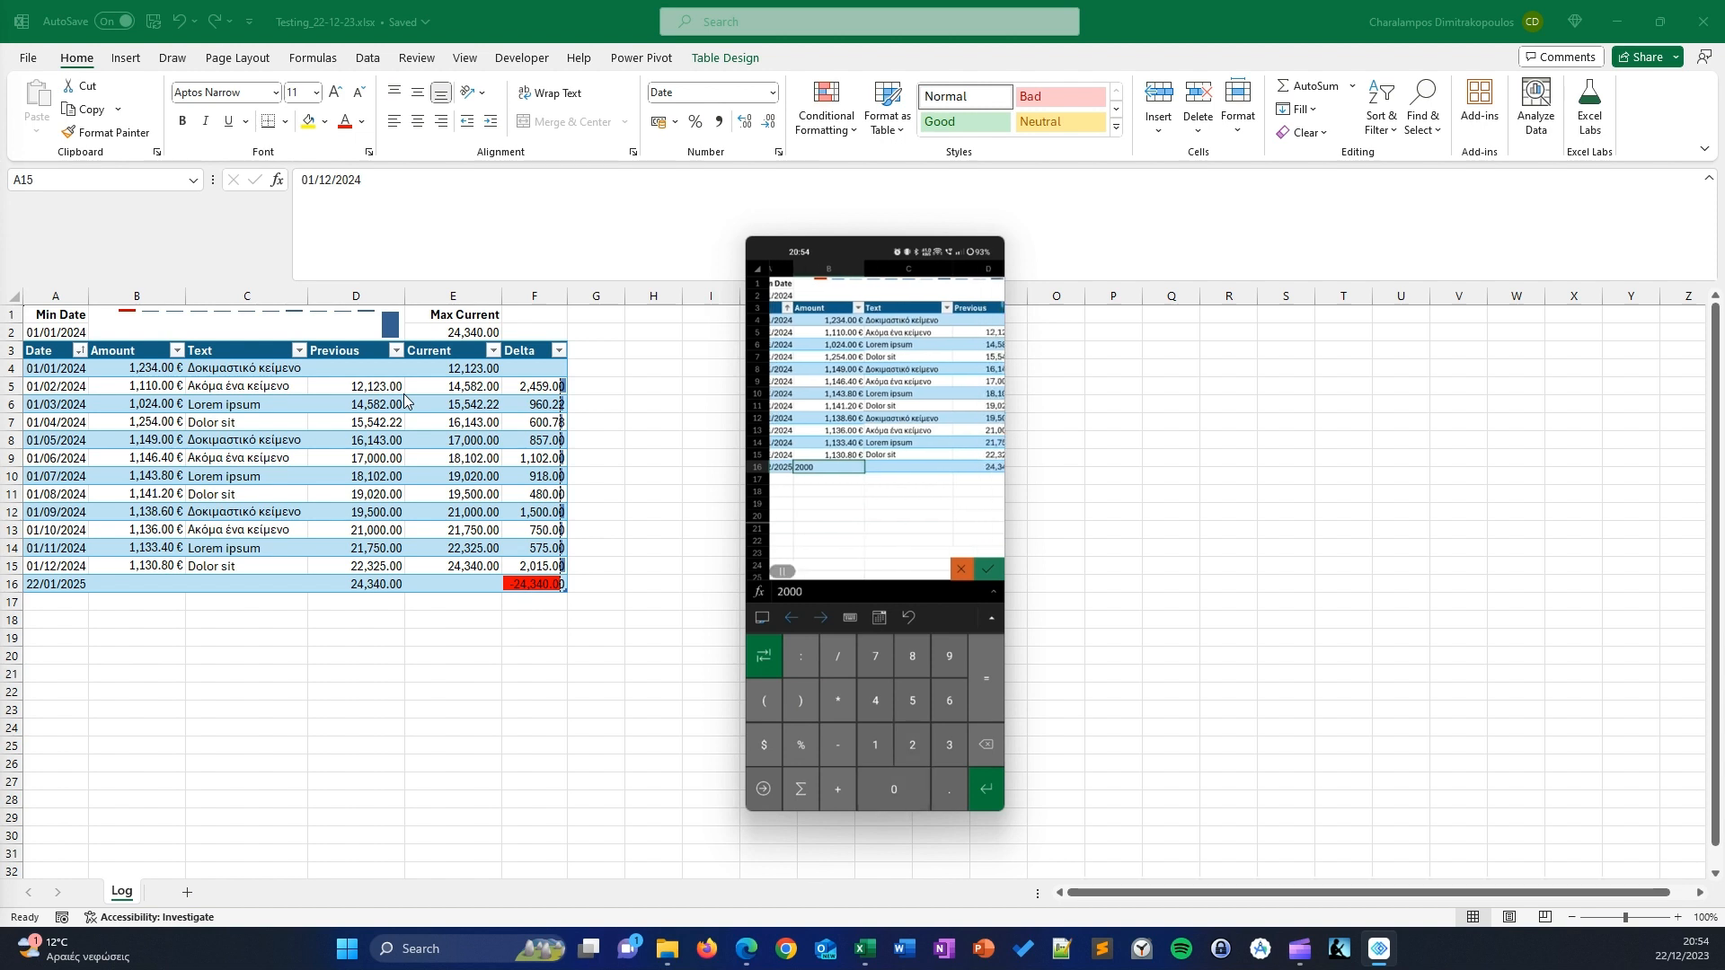
pyautogui.write('djhbfh')
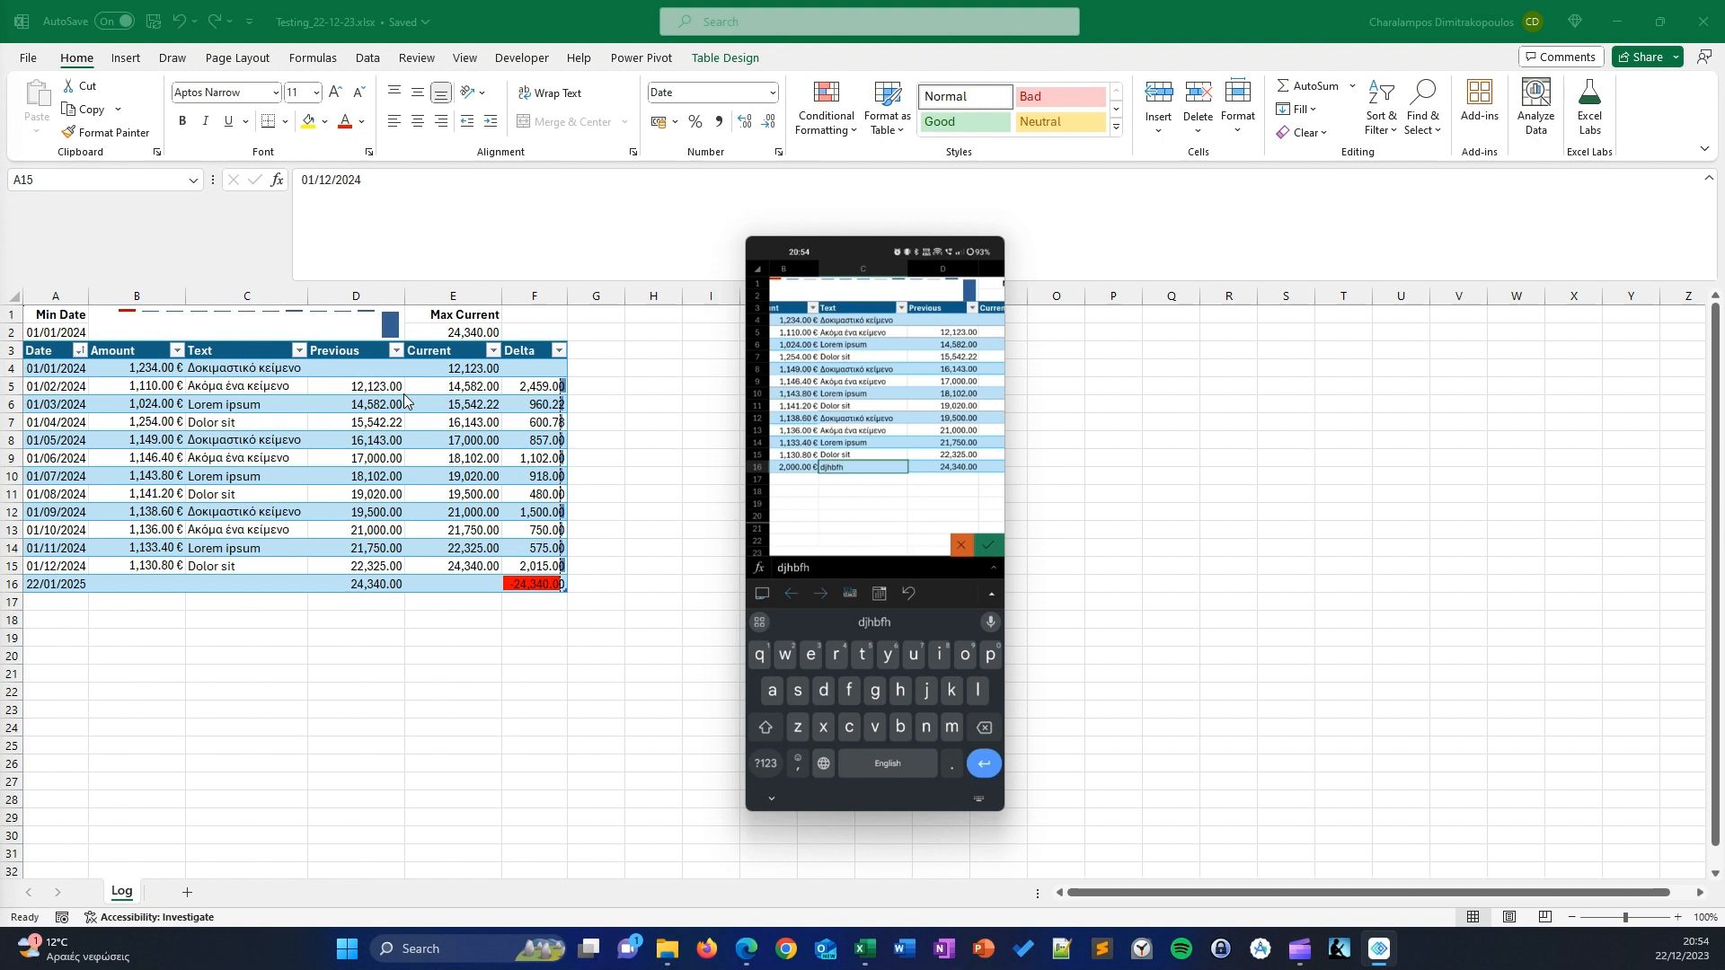
# - Enter 25000 as the Current value in E16 of the workbook on the mirrored phone
pyautogui.hscroll(3, 885, 395)
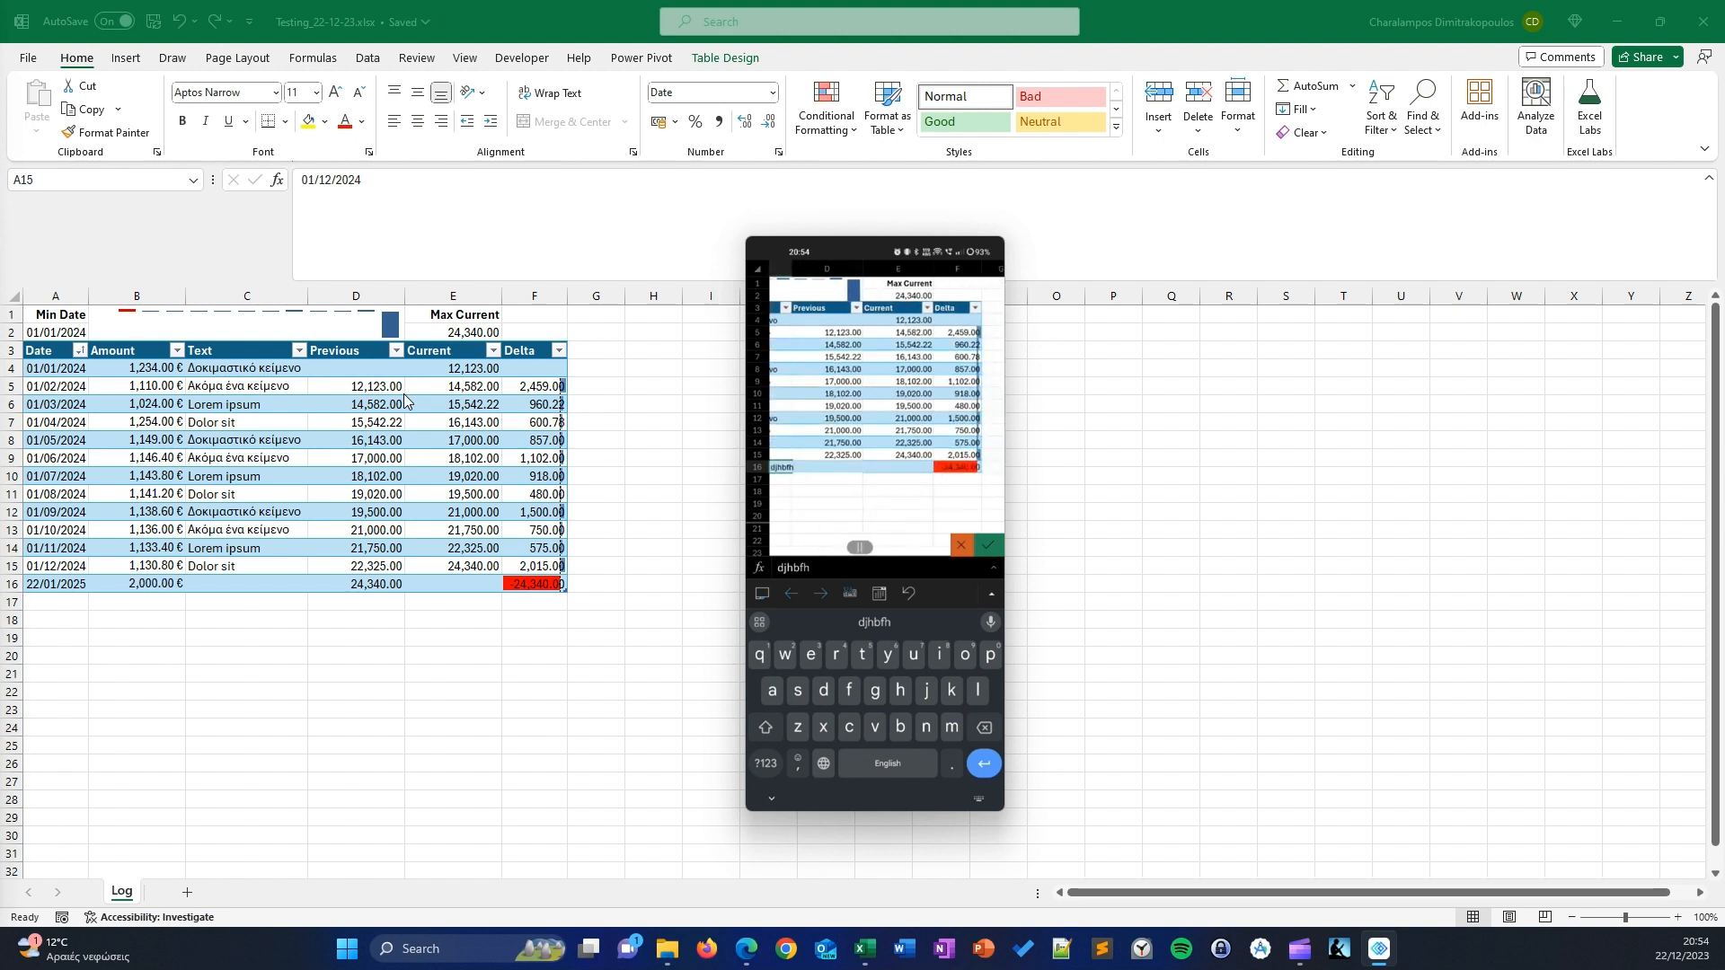
pyautogui.click(897, 467)
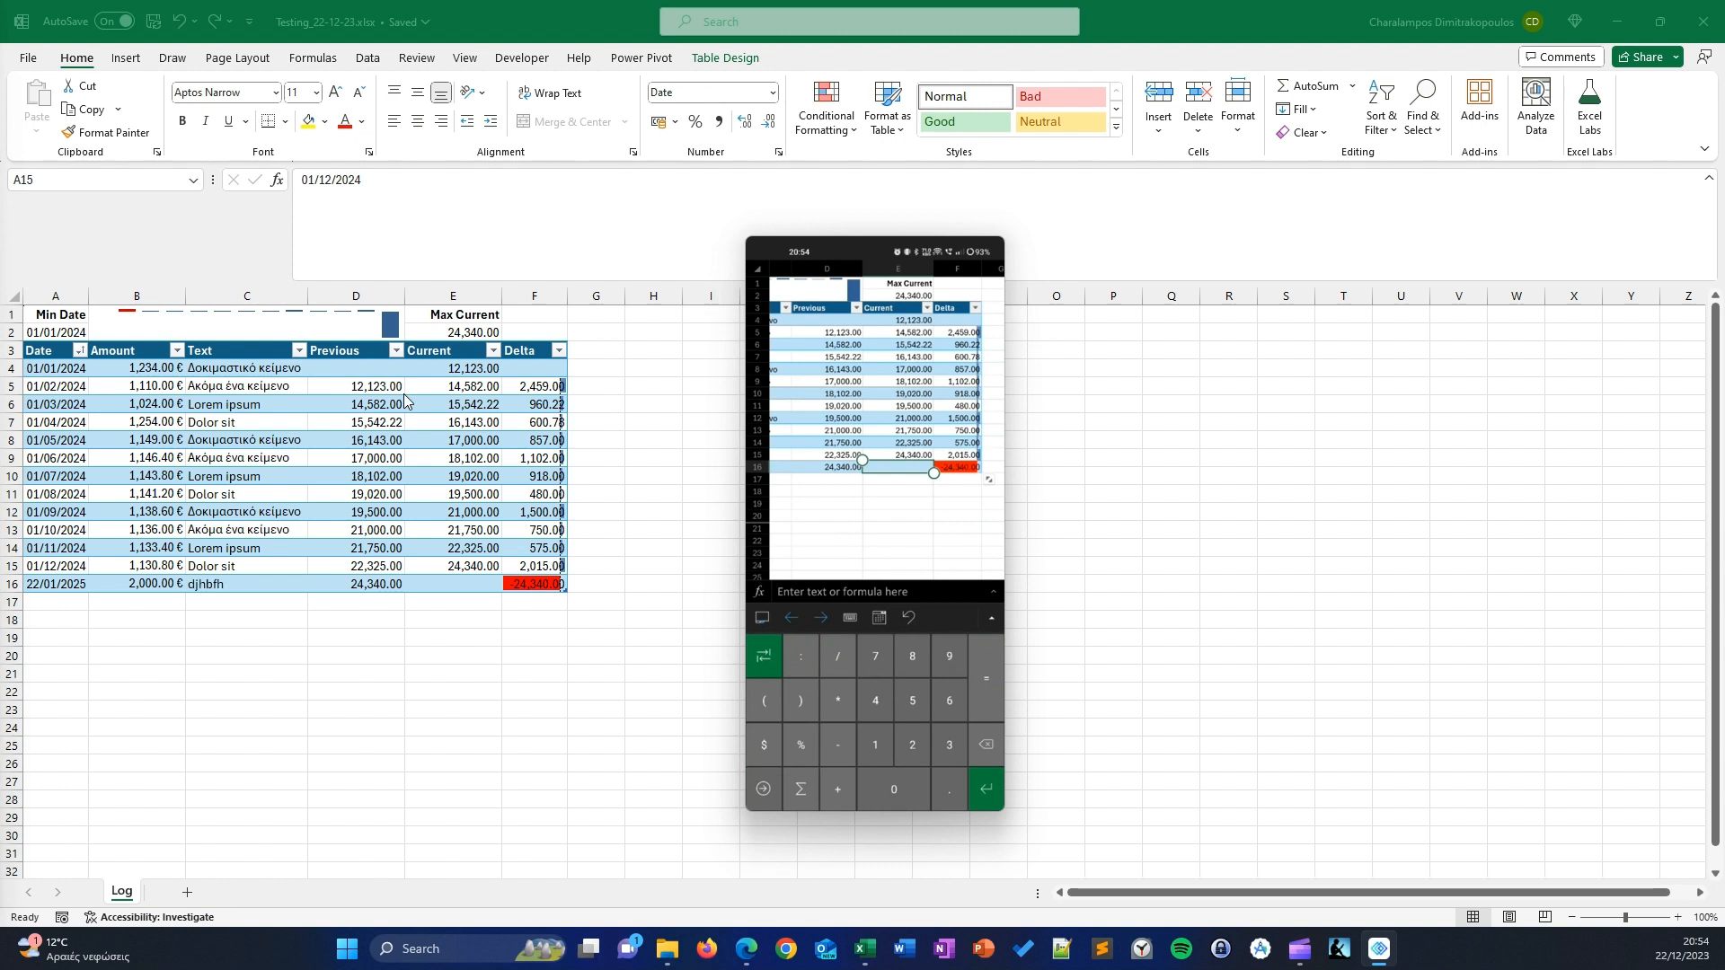
pyautogui.write('25,000')
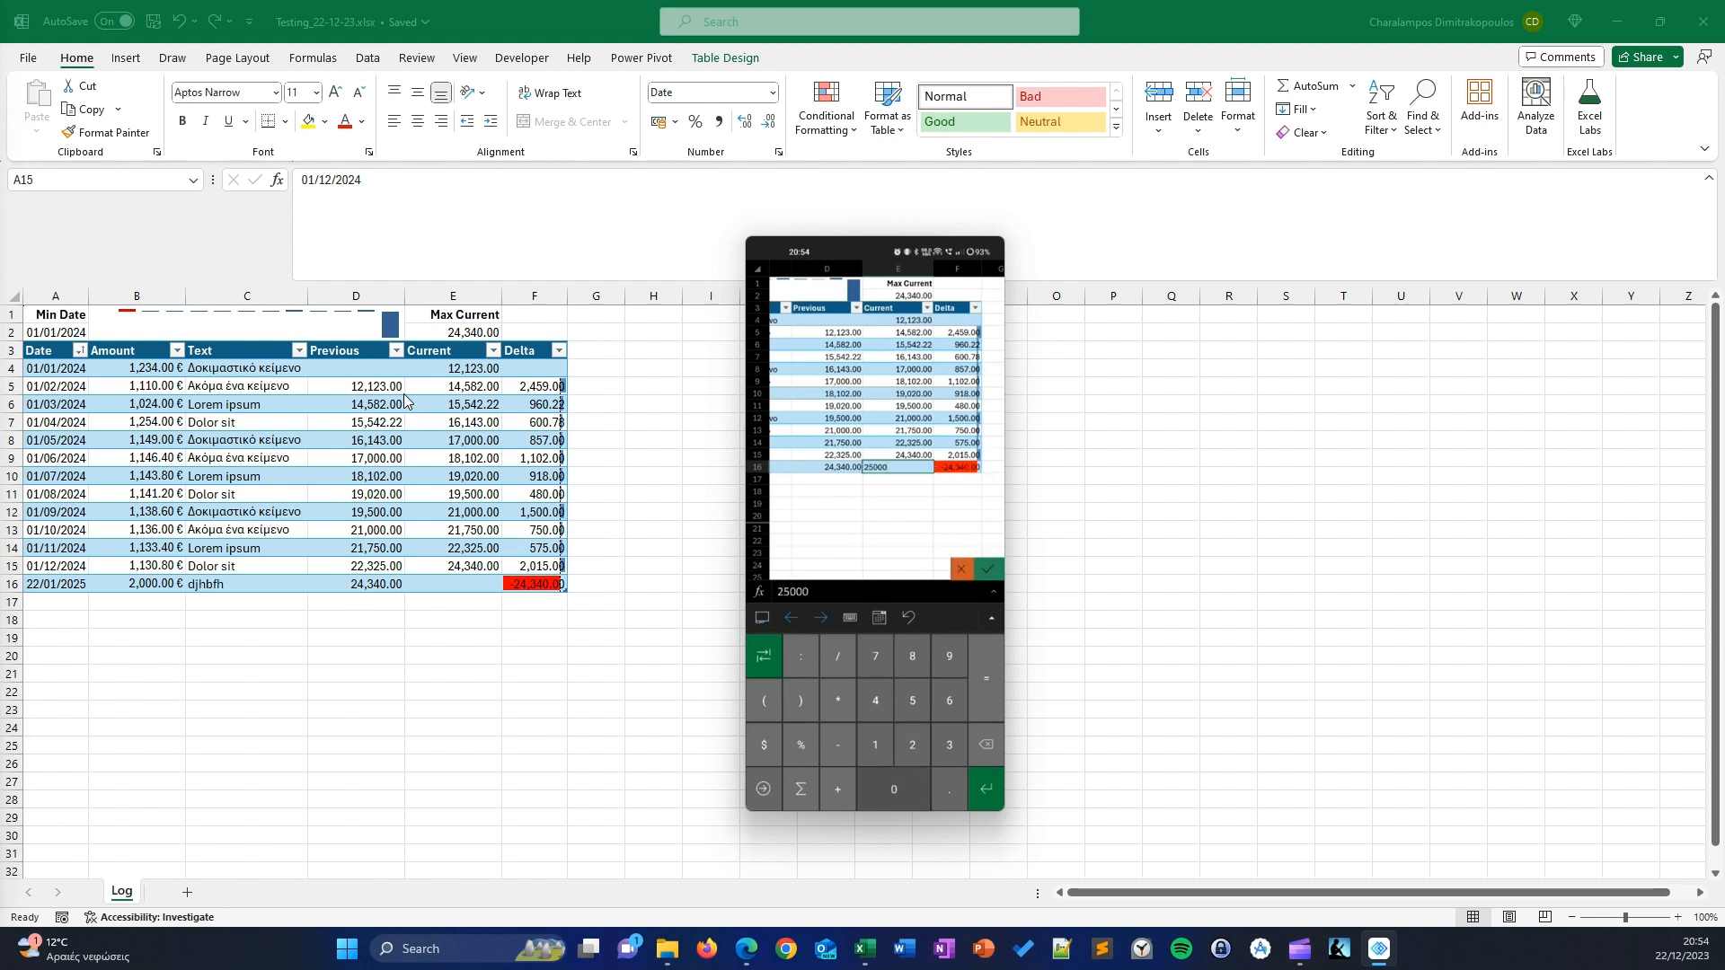
pyautogui.press('Return')
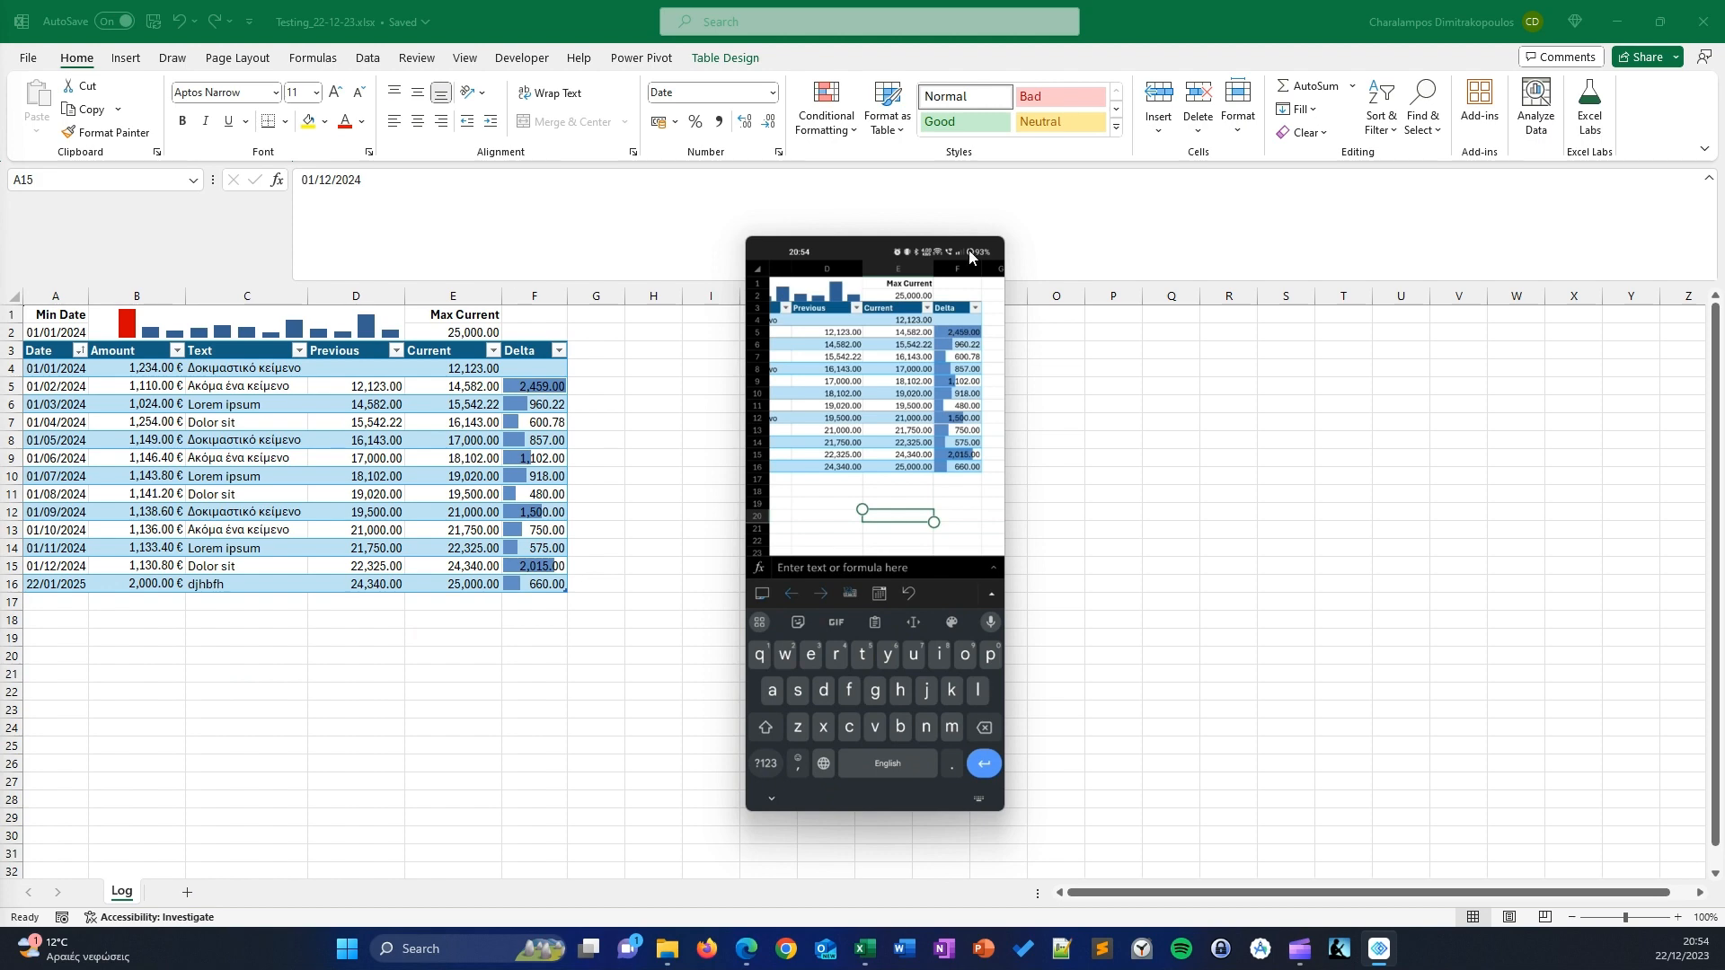
# - Move the mirrored phone window off the worksheet and shrink the desktop workbook's formula bar to one line
pyautogui.moveTo(871, 244); pyautogui.dragTo(0, 265)
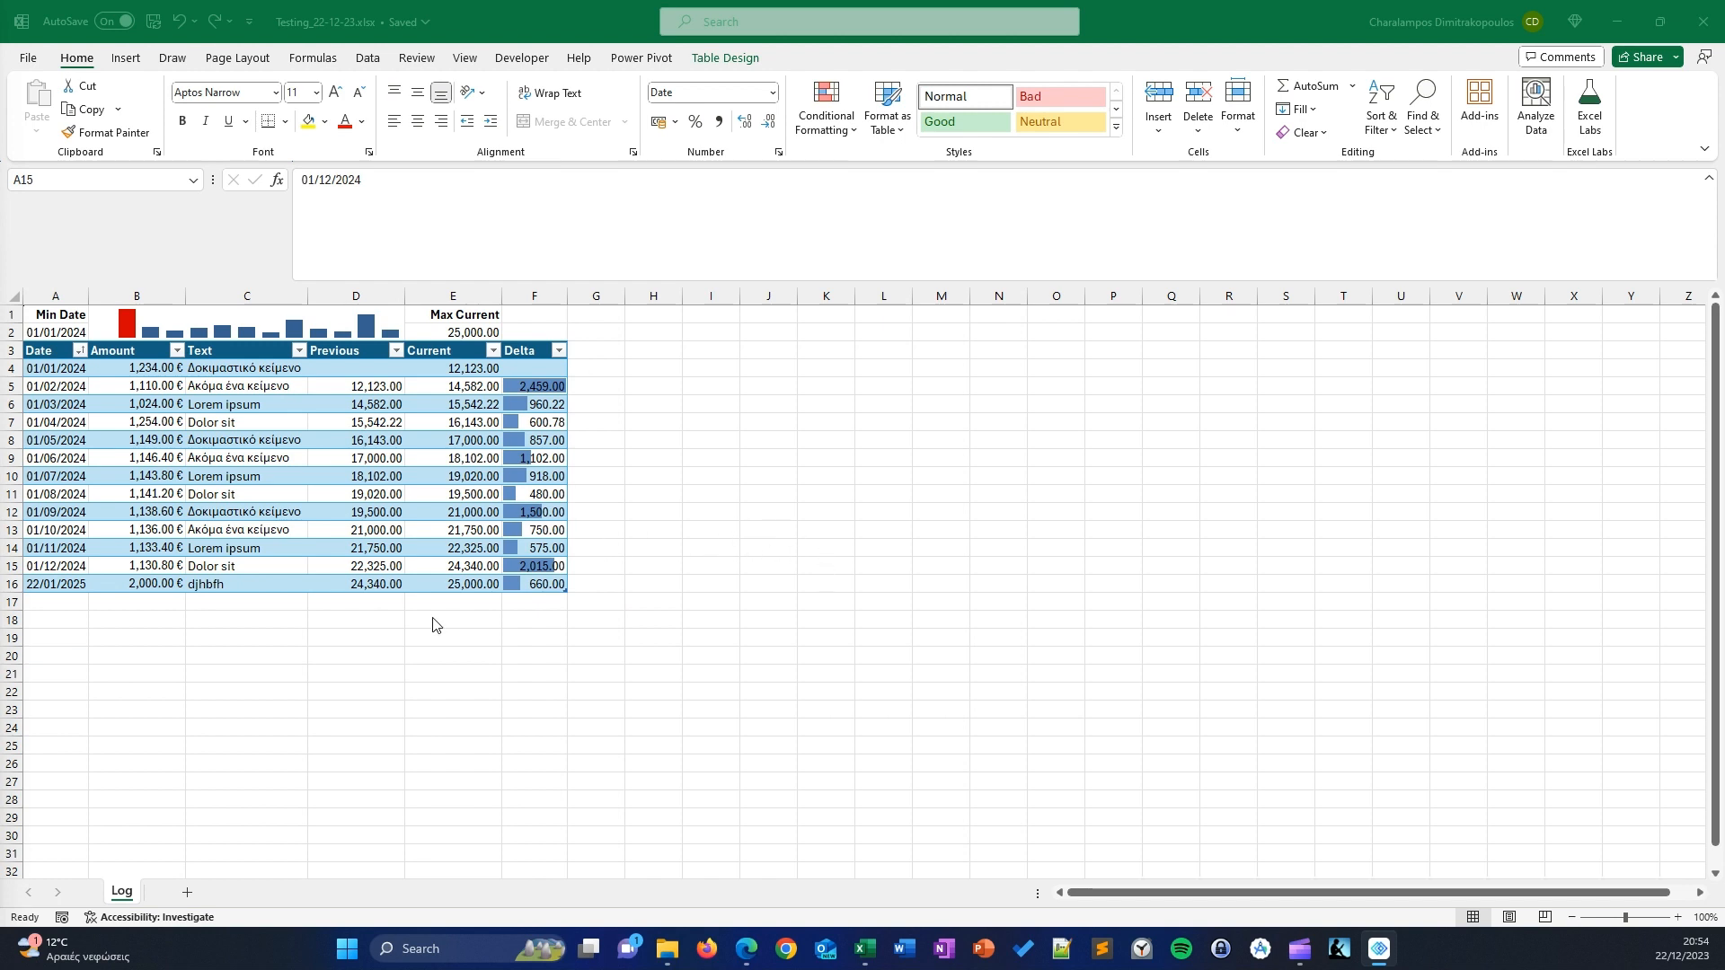
pyautogui.click(486, 605)
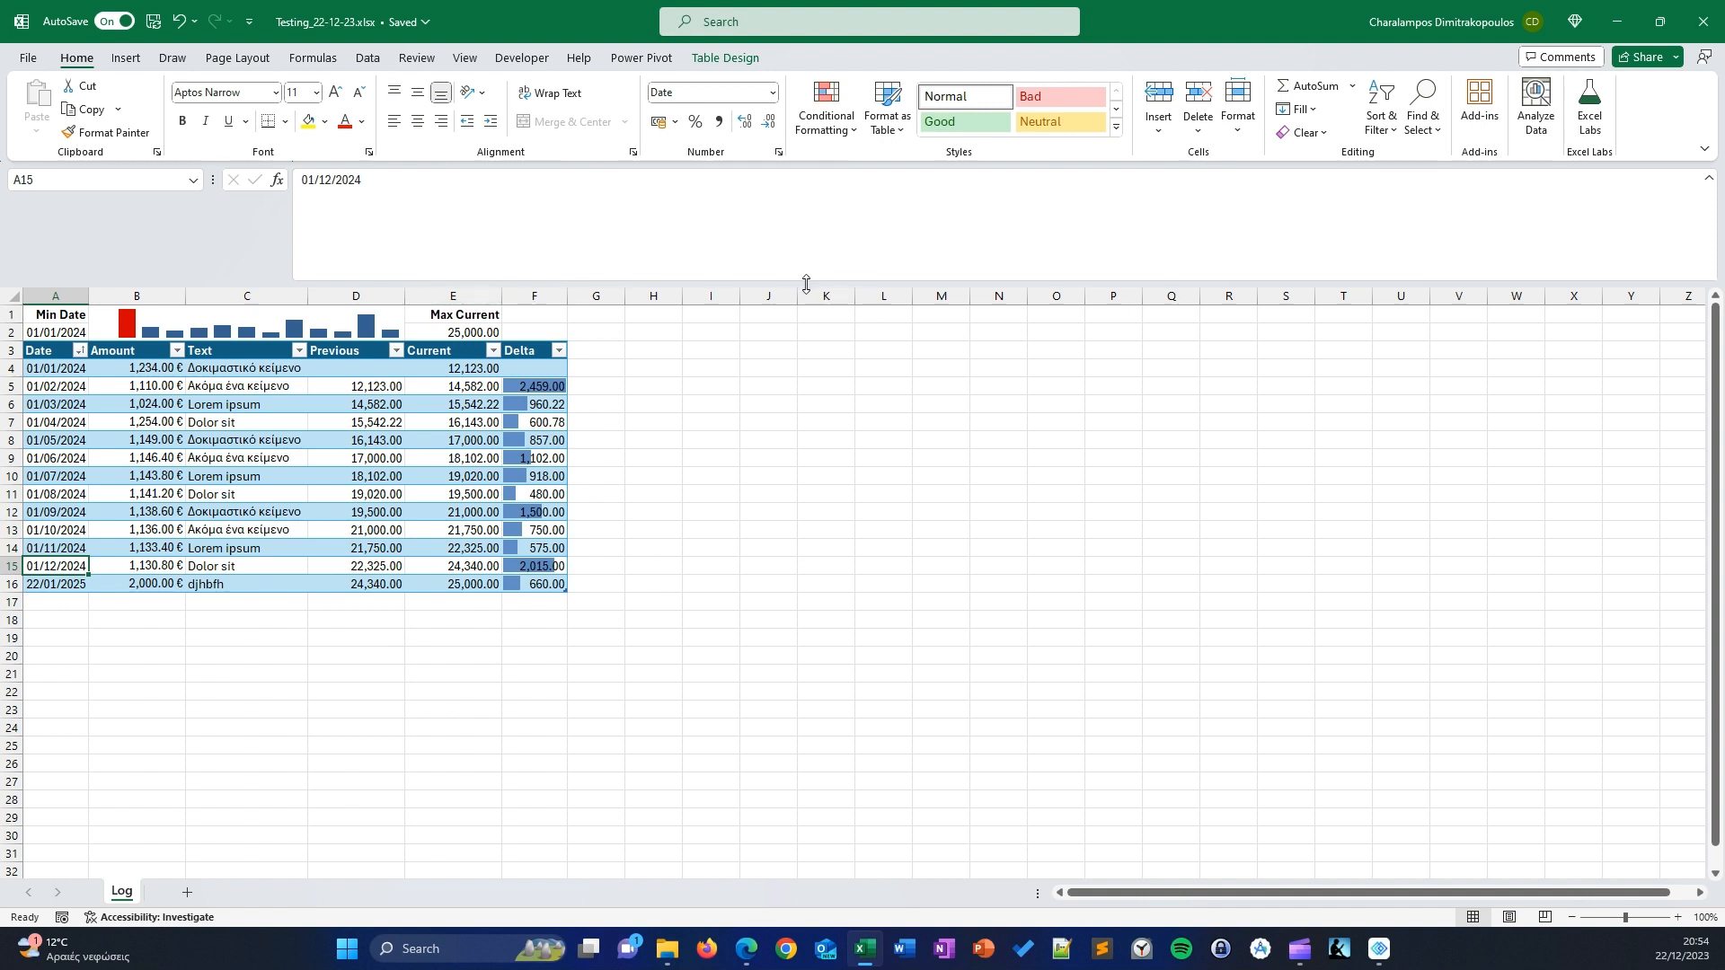
pyautogui.moveTo(808, 281); pyautogui.dragTo(813, 192)
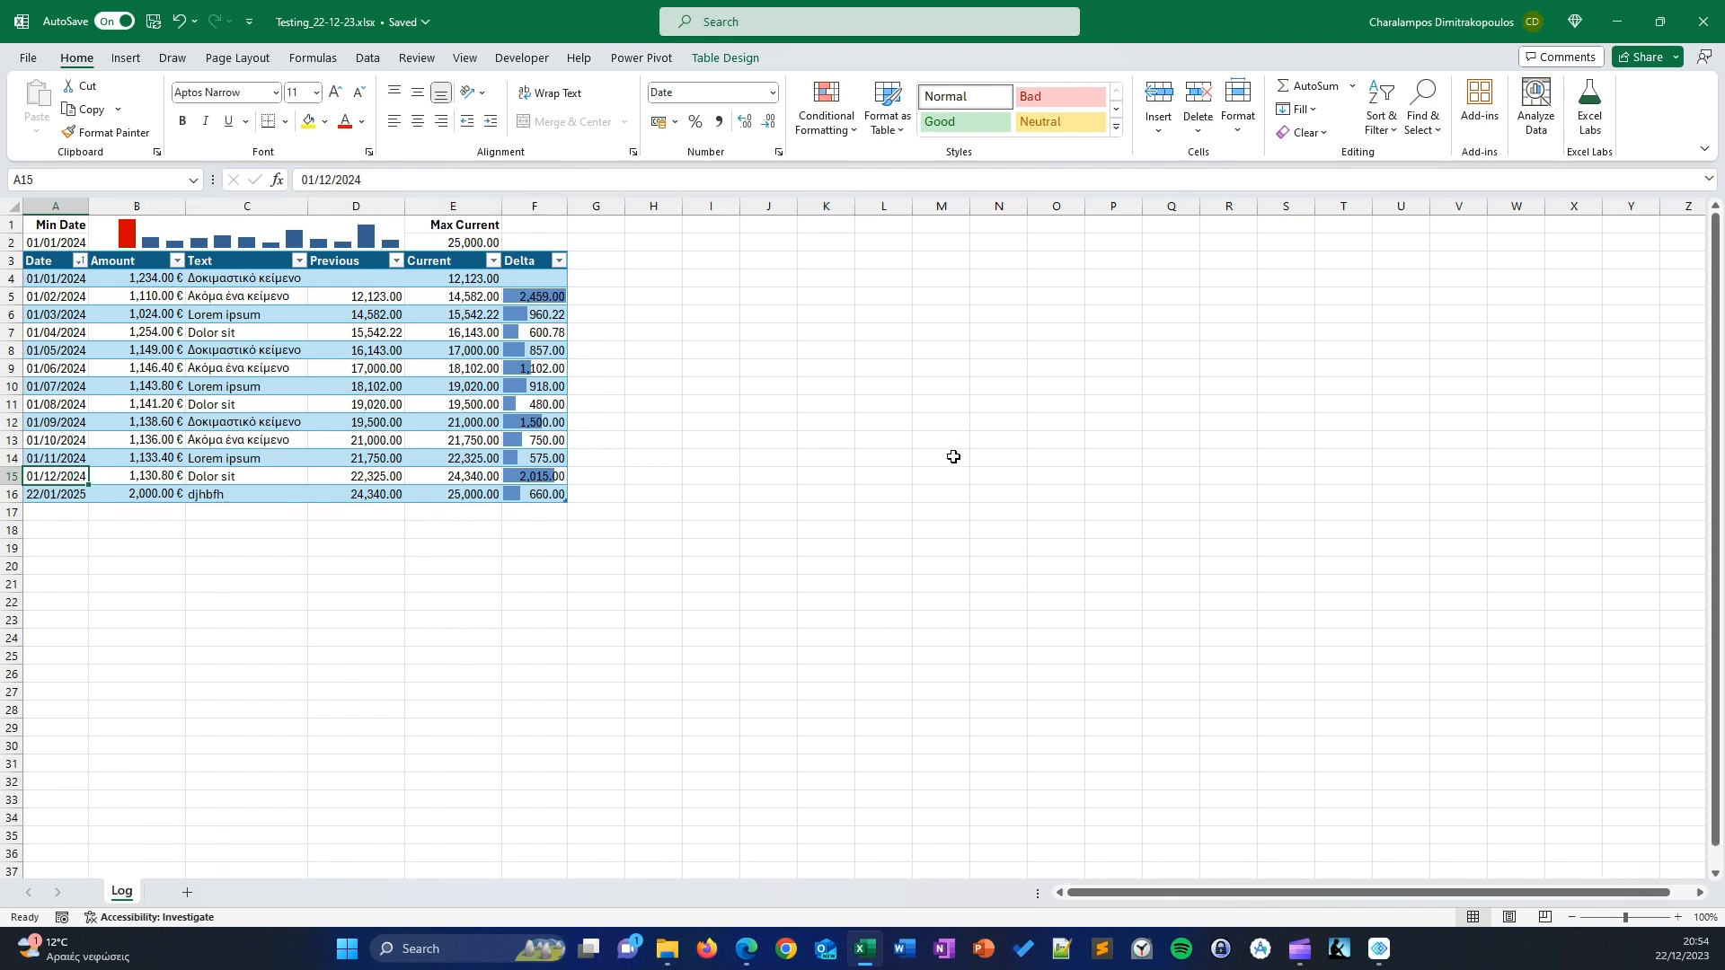